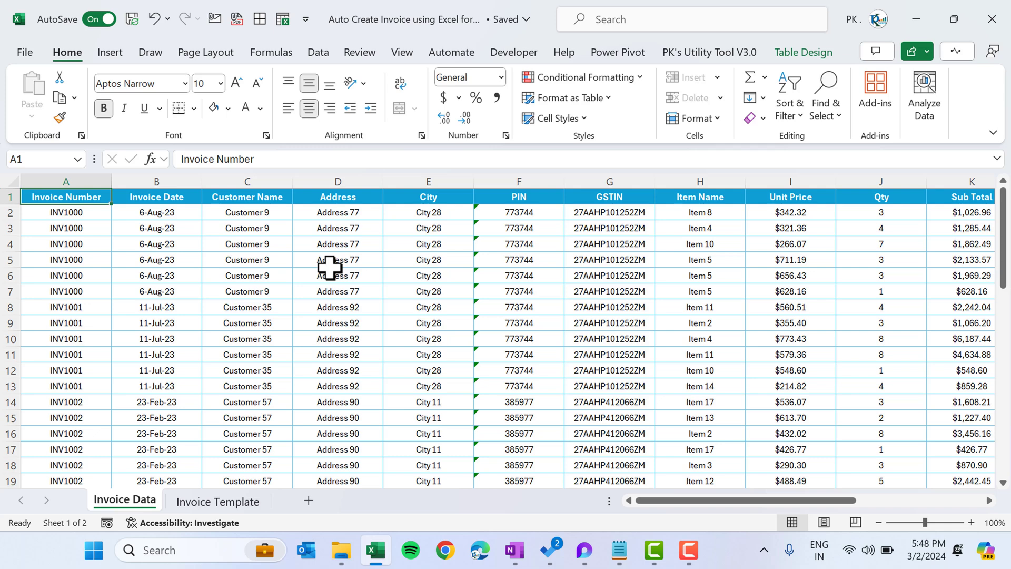
Check the name of the invoice data table and look through the Invoice Number column.
{"action": "left_click_drag", "start_coordinate": [86, 322], "coordinate": [86, 203]}
{"action": "left_click", "coordinate": [86, 204]}
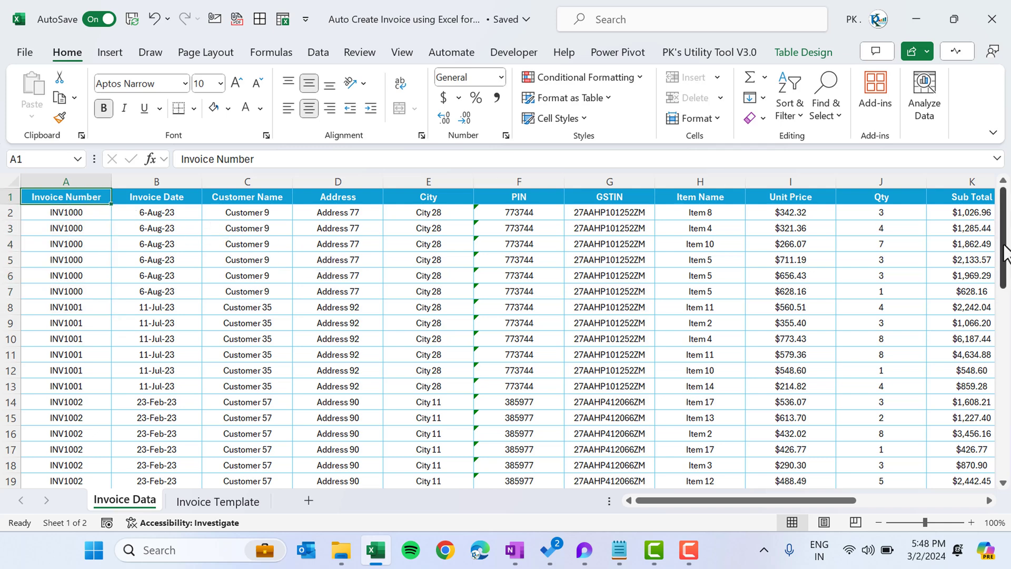
{"action": "left_click", "coordinate": [805, 52]}
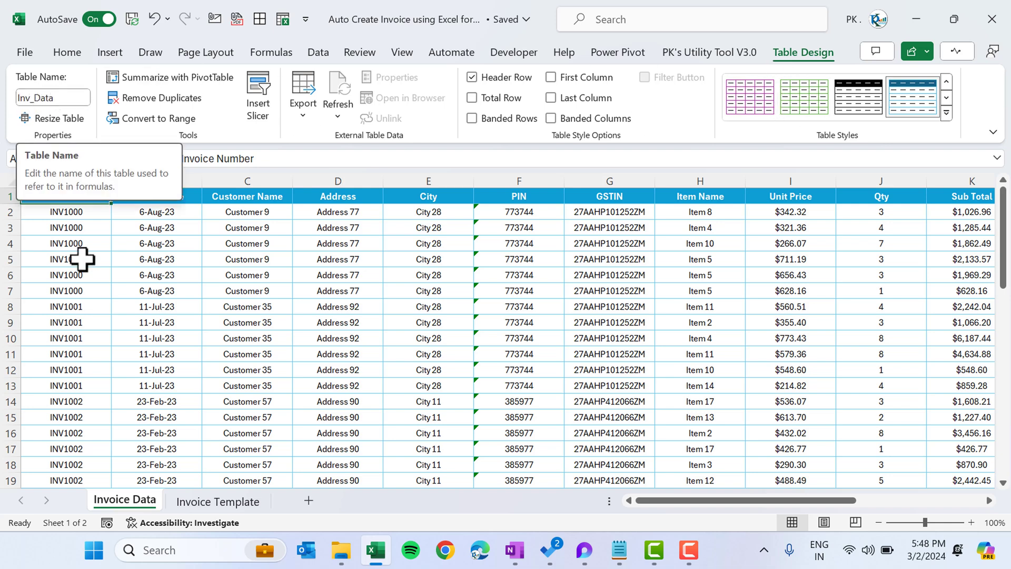
{"action": "left_click", "coordinate": [163, 287]}
{"action": "left_click", "coordinate": [78, 196]}
{"action": "key", "text": "Down"}
{"action": "key", "text": "Down"}
{"action": "key", "text": "Down"}
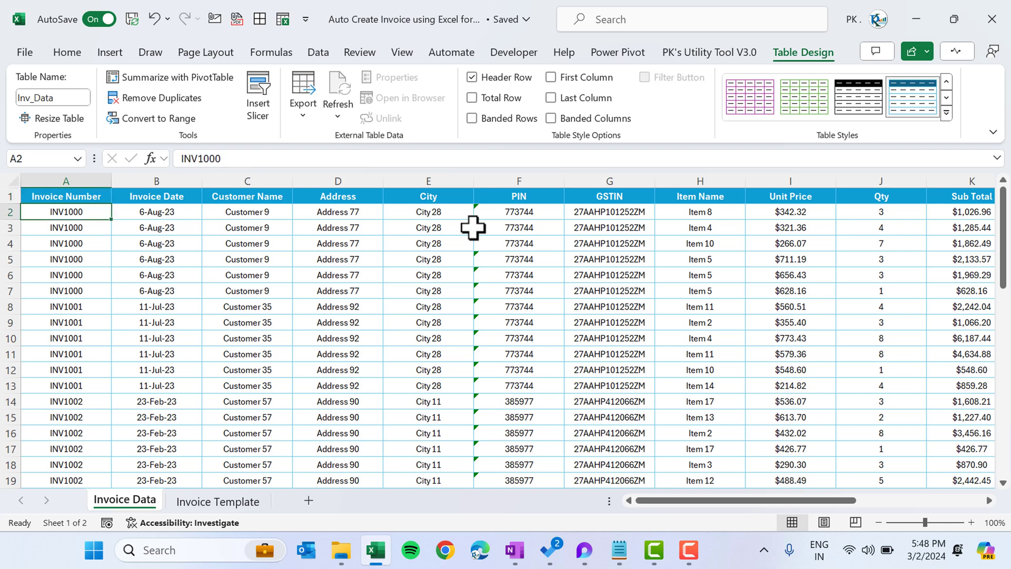
Look through the Invoice Date, Customer Name, Address, City, PIN and GSTIN columns of the invoice data.
{"action": "left_click_drag", "start_coordinate": [194, 200], "coordinate": [176, 266]}
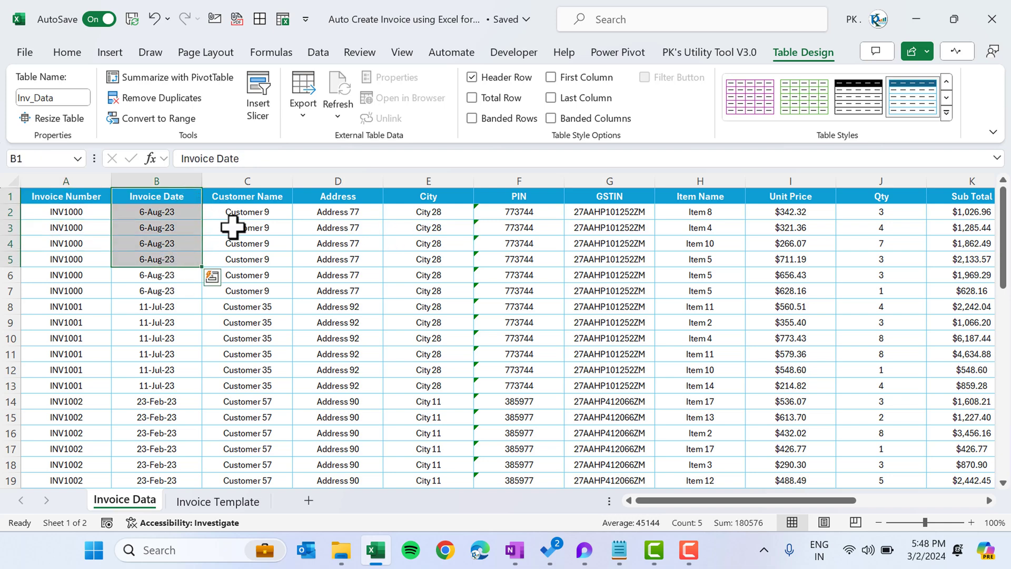
{"action": "left_click_drag", "start_coordinate": [258, 200], "coordinate": [263, 302]}
{"action": "left_click_drag", "start_coordinate": [362, 200], "coordinate": [365, 264]}
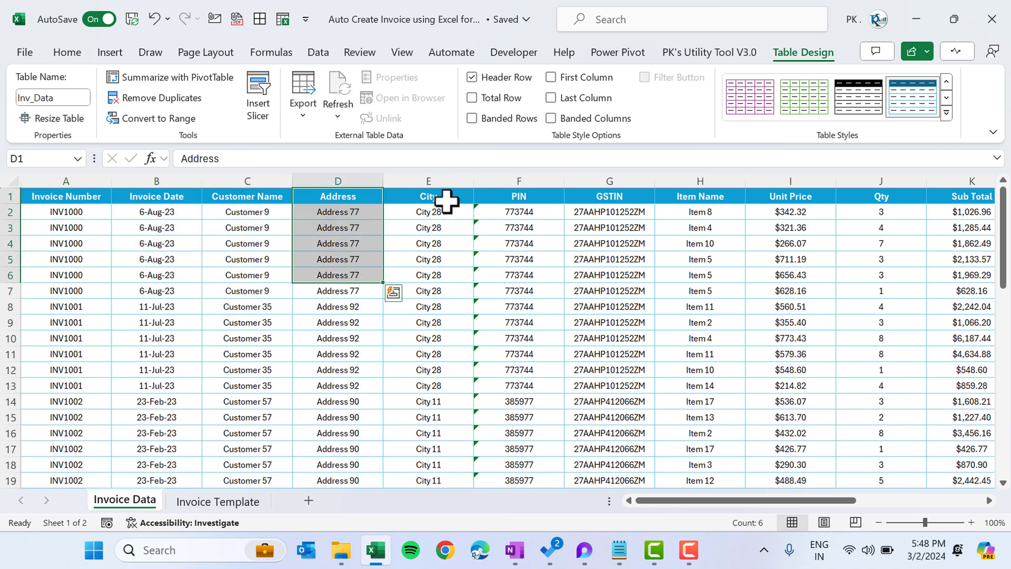
{"action": "left_click_drag", "start_coordinate": [447, 200], "coordinate": [444, 275]}
{"action": "left_click_drag", "start_coordinate": [536, 199], "coordinate": [528, 294]}
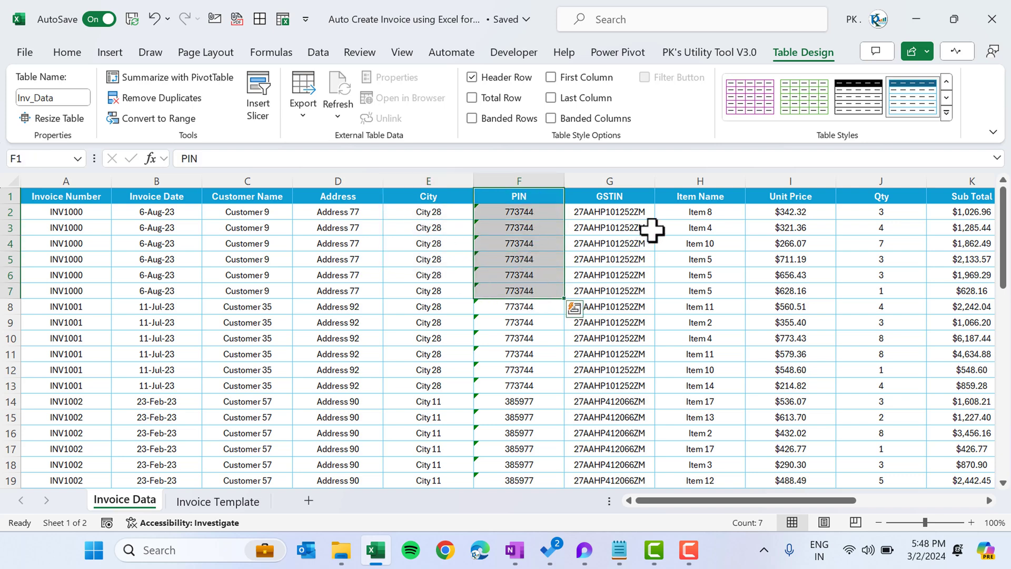
{"action": "left_click_drag", "start_coordinate": [630, 194], "coordinate": [625, 288]}
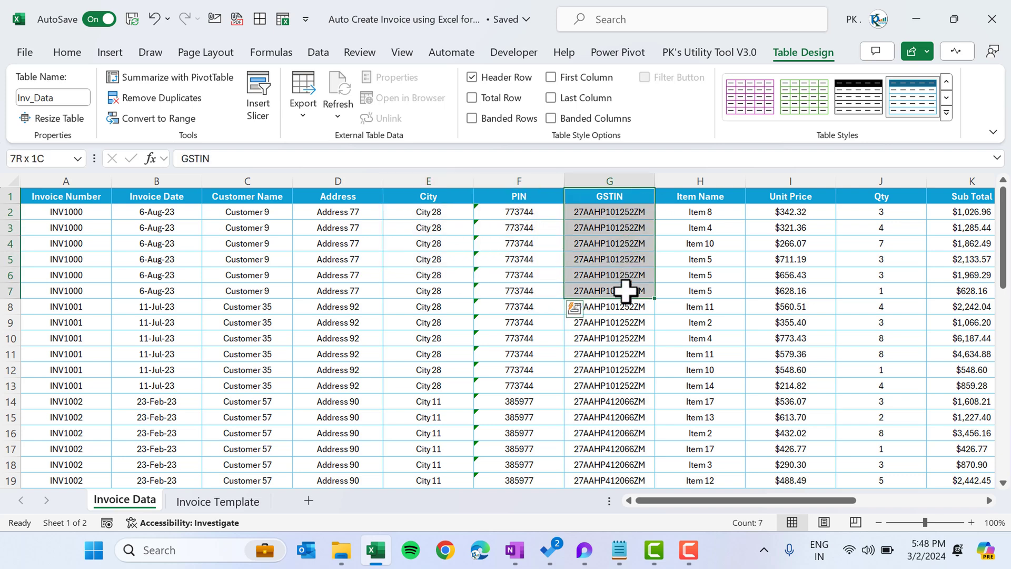
{"action": "left_click", "coordinate": [624, 197]}
{"action": "left_click_drag", "start_coordinate": [624, 199], "coordinate": [620, 290]}
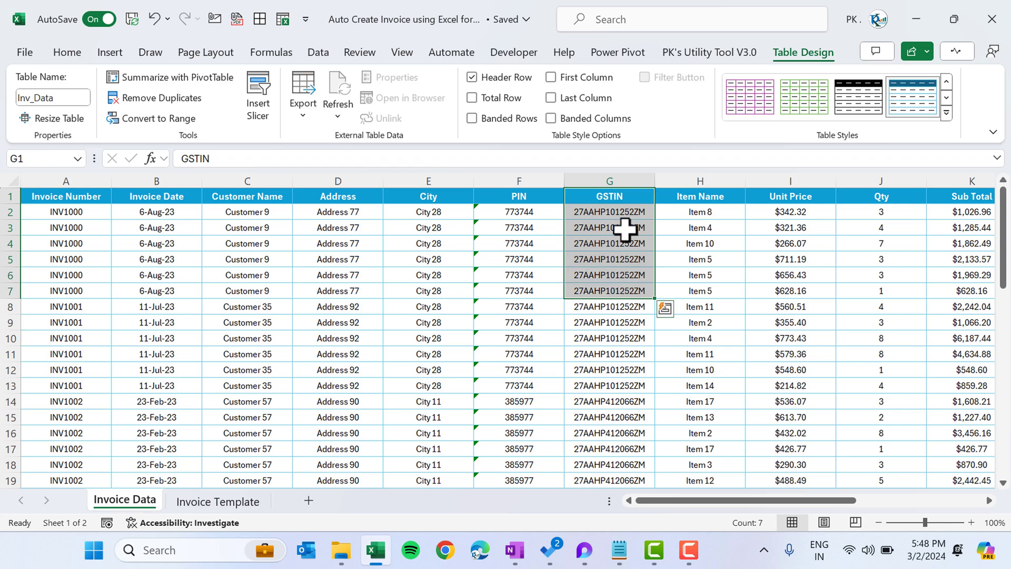
{"action": "left_click", "coordinate": [625, 198]}
Review the Item Name, Unit Price, Qty and Sub Total columns of the invoice data table.
{"action": "key", "text": "Right"}
{"action": "key", "text": "Right"}
{"action": "key", "text": "Right"}
{"action": "key", "text": "Right"}
{"action": "key", "text": "Right"}
{"action": "key", "text": "Right"}
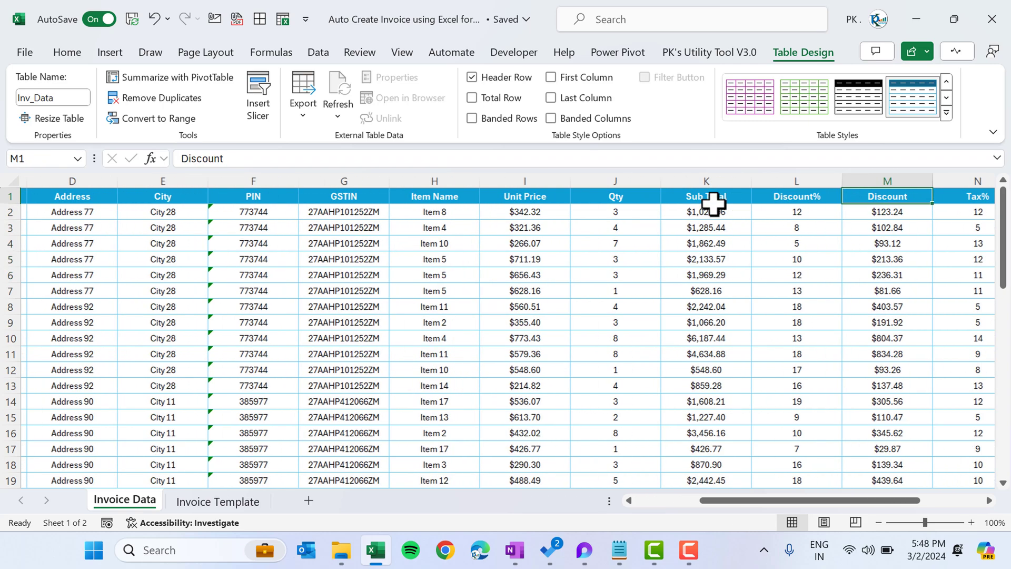
{"action": "key", "text": "Left"}
{"action": "key", "text": "Left"}
{"action": "key", "text": "Left"}
{"action": "key", "text": "Left"}
{"action": "key", "text": "Left"}
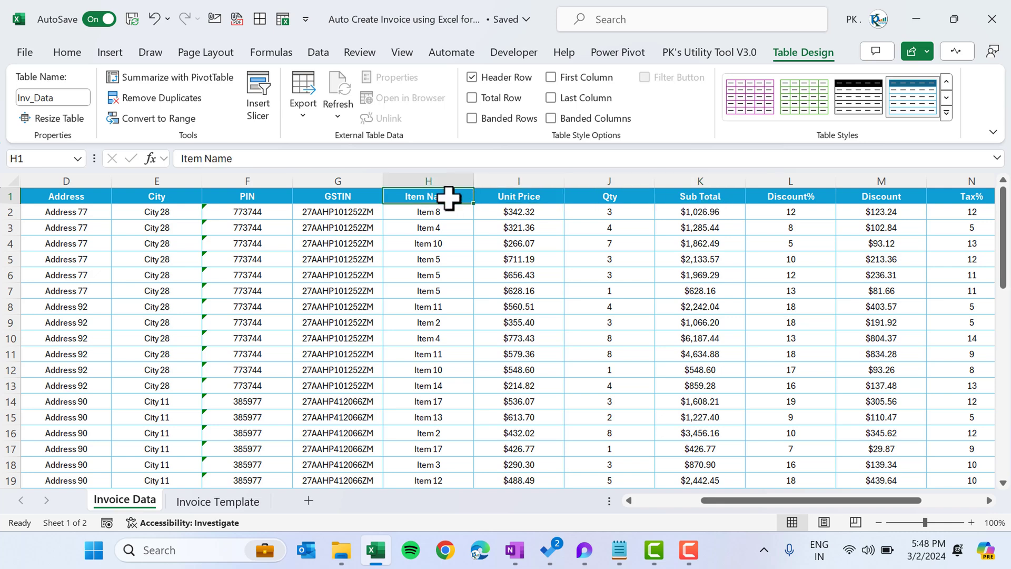
{"action": "left_click_drag", "start_coordinate": [451, 212], "coordinate": [450, 369]}
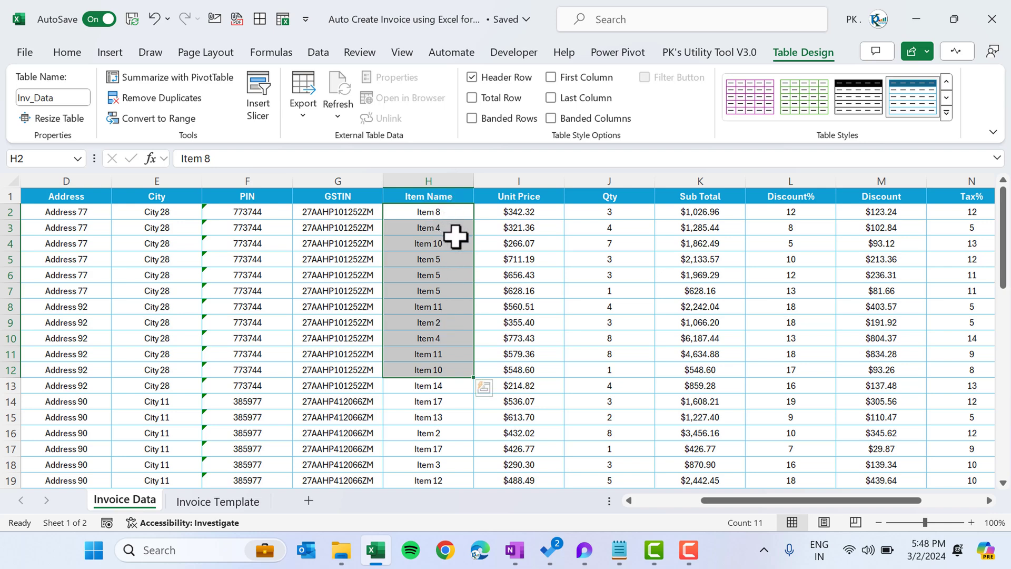
{"action": "left_click", "coordinate": [445, 224]}
{"action": "left_click_drag", "start_coordinate": [521, 211], "coordinate": [521, 354]}
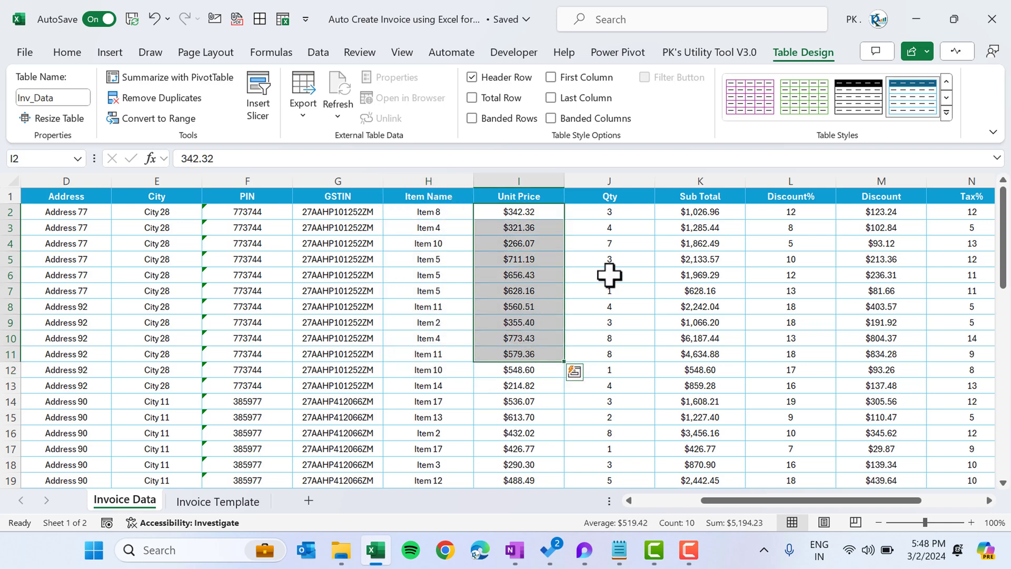
{"action": "left_click_drag", "start_coordinate": [611, 212], "coordinate": [614, 337]}
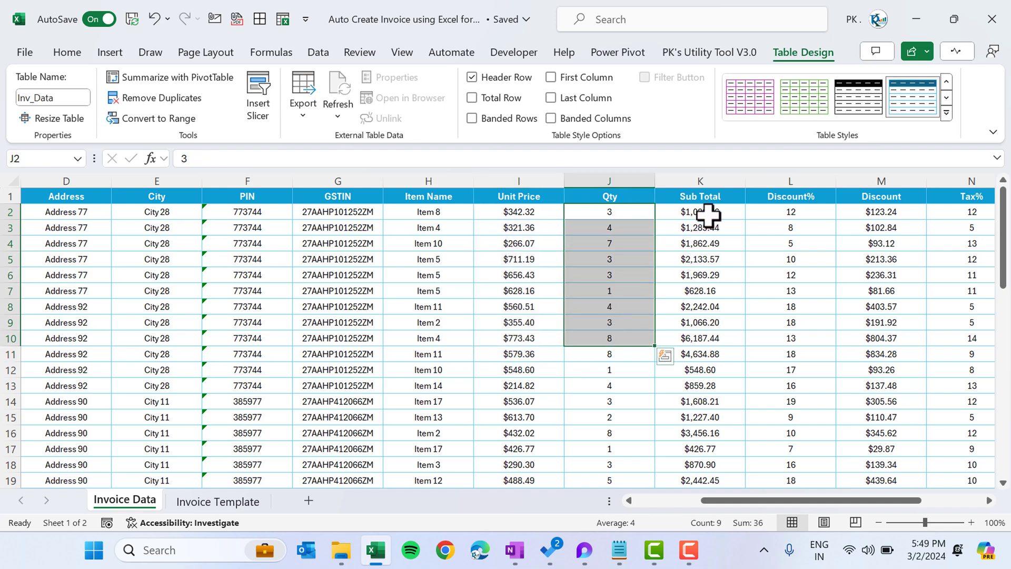
{"action": "left_click_drag", "start_coordinate": [708, 213], "coordinate": [700, 338]}
Review the Discount%, Discount, Tax%, Tax Amount and Total Amount columns of the invoice data table.
{"action": "left_click", "coordinate": [803, 211]}
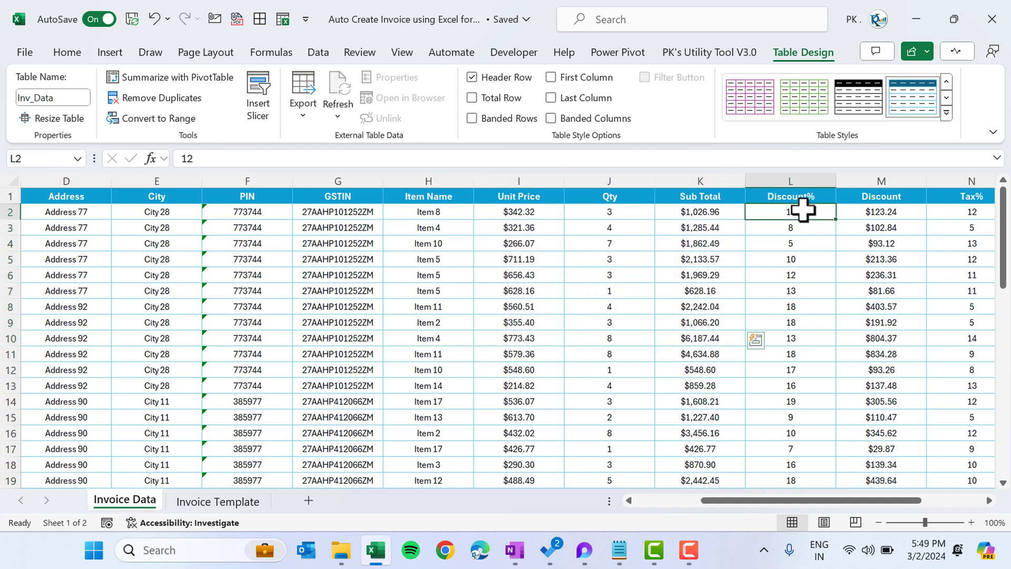
{"action": "key", "text": "Down"}
{"action": "key", "text": "Down"}
{"action": "key", "text": "Down"}
{"action": "key", "text": "Down"}
{"action": "key", "text": "Right"}
{"action": "key", "text": "Right"}
{"action": "key", "text": "Right"}
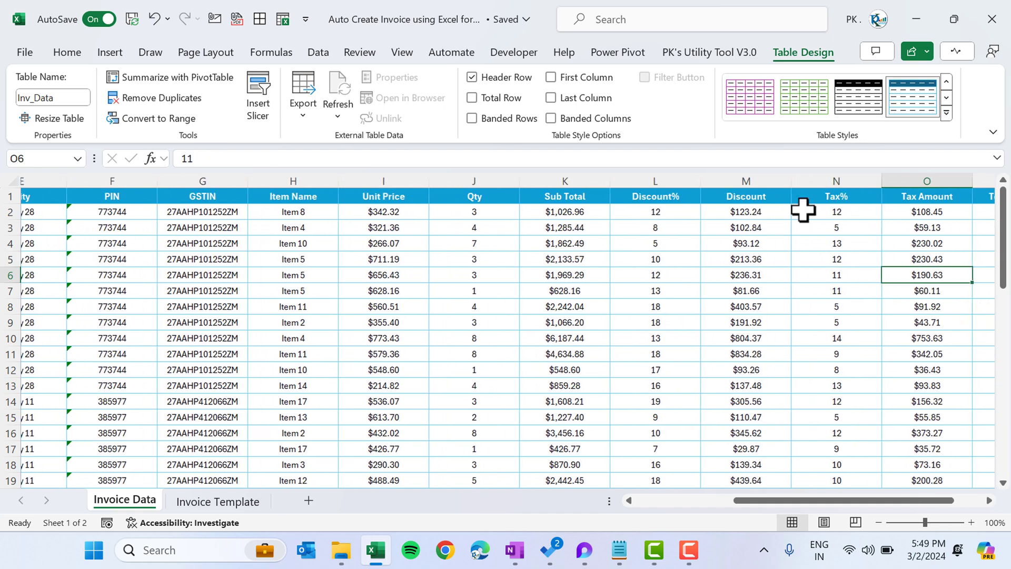
{"action": "key", "text": "Left"}
{"action": "key", "text": "Left"}
{"action": "left_click_drag", "start_coordinate": [707, 214], "coordinate": [706, 289]}
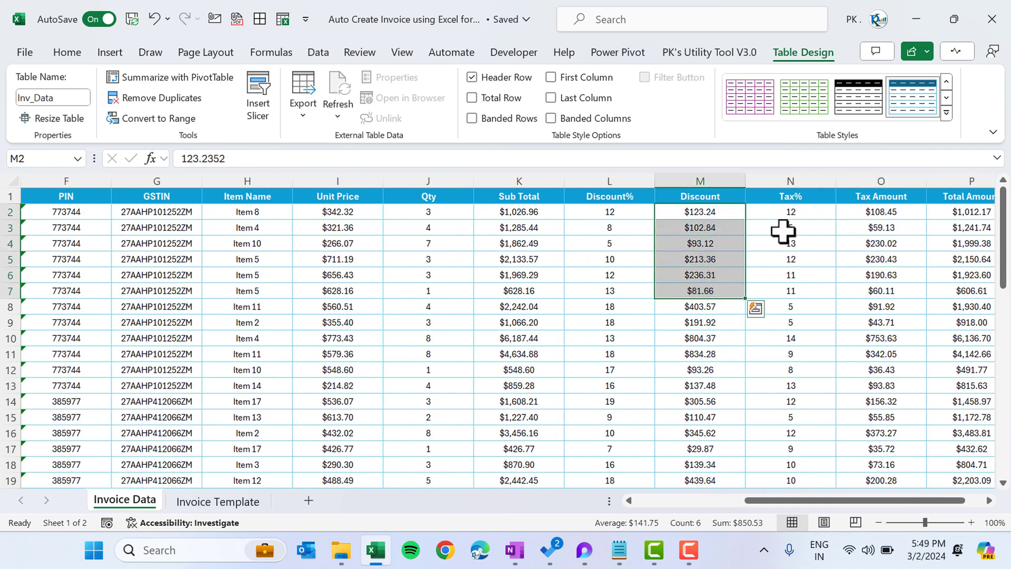
{"action": "left_click_drag", "start_coordinate": [787, 212], "coordinate": [806, 322]}
{"action": "left_click_drag", "start_coordinate": [898, 211], "coordinate": [897, 291]}
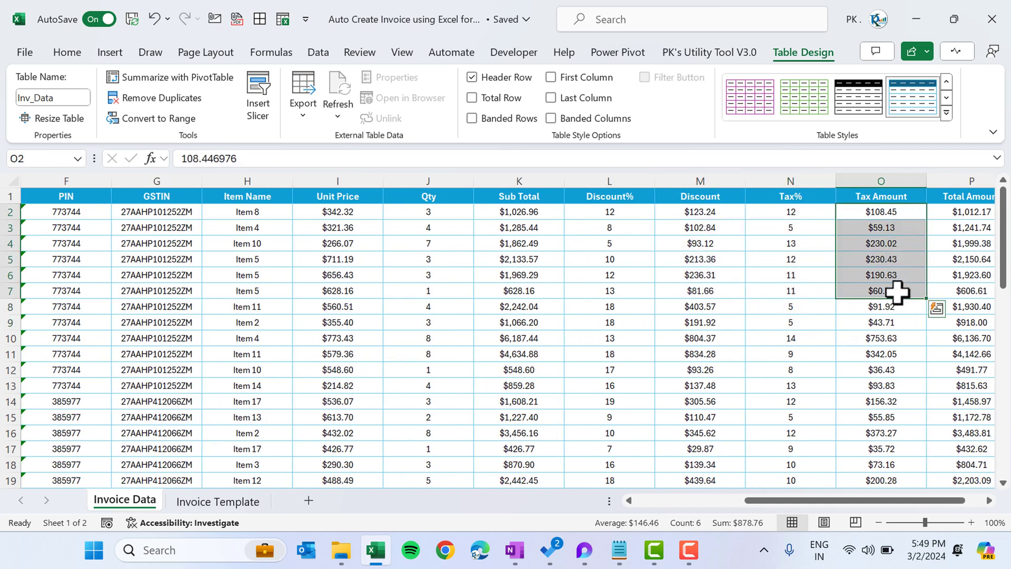
{"action": "key", "text": "Right"}
{"action": "key", "text": "Right"}
{"action": "key", "text": "Left"}
{"action": "key", "text": "Up"}
{"action": "key", "text": "Down"}
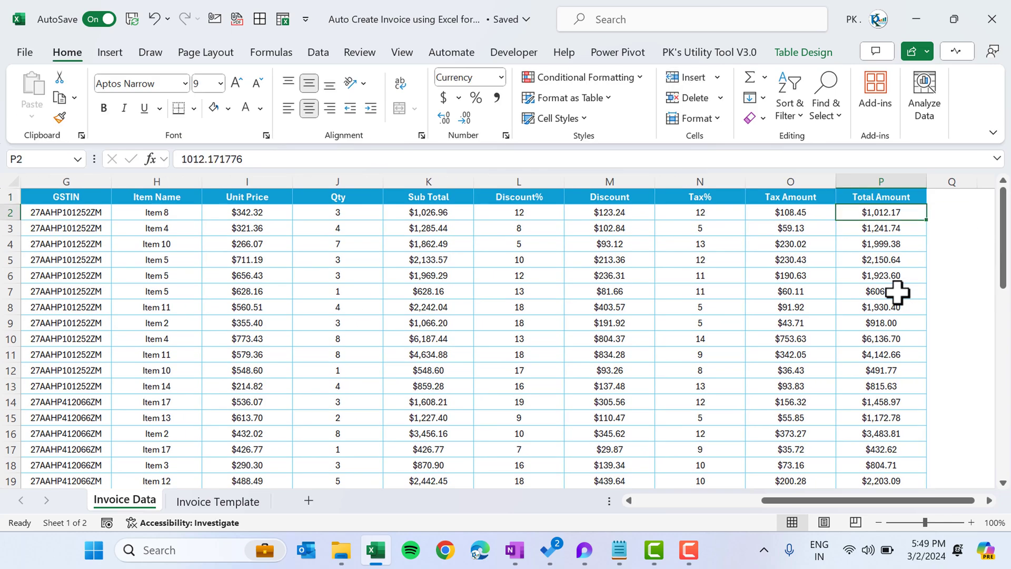
Filter the invoice data table to show only INV1000 and examine its customer and item details.
{"action": "key", "text": "Home"}
{"action": "key", "text": "Up"}
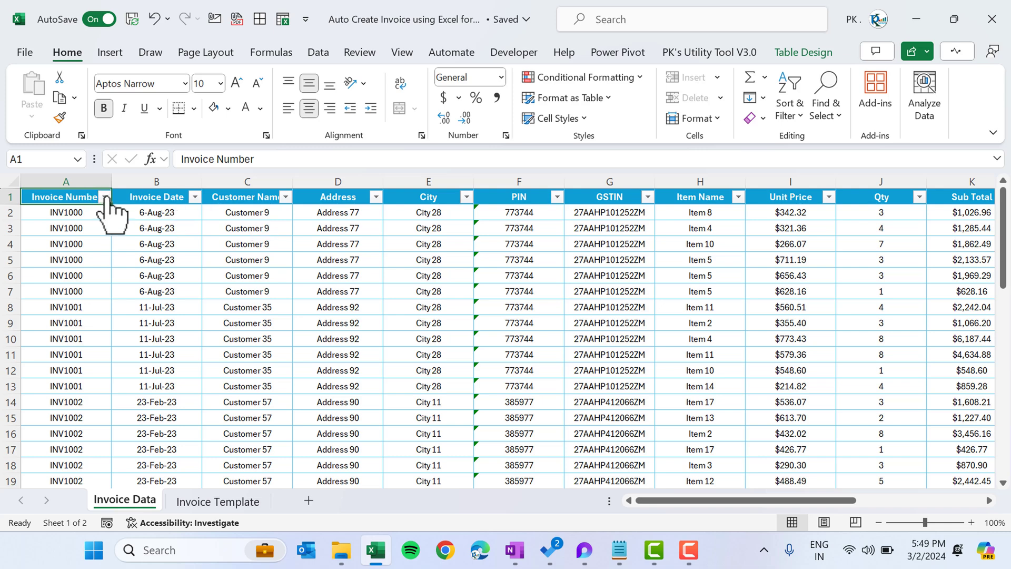
{"action": "left_click", "coordinate": [105, 198]}
{"action": "left_click", "coordinate": [177, 361]}
{"action": "left_click", "coordinate": [176, 375]}
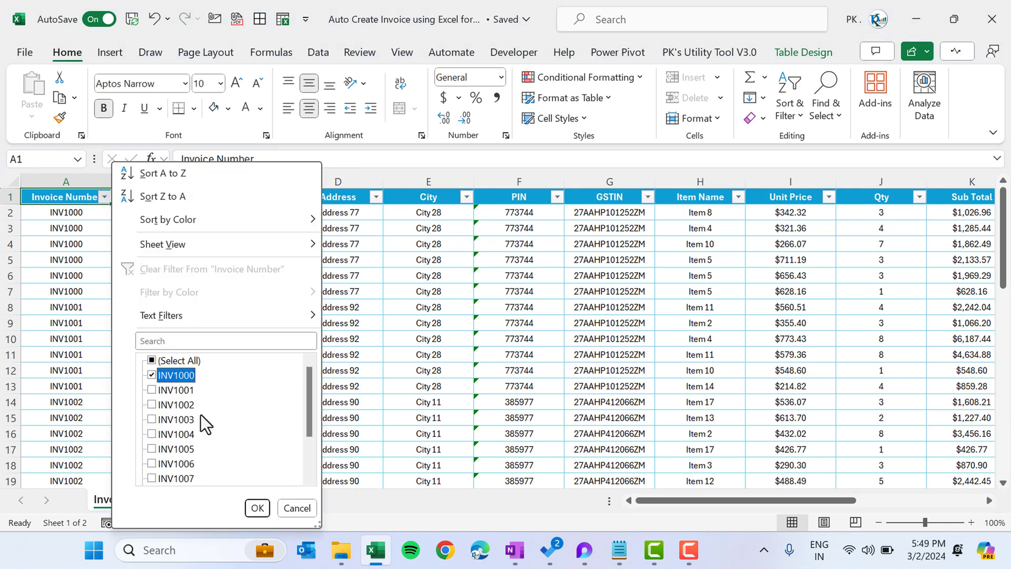
{"action": "left_click", "coordinate": [258, 507]}
{"action": "left_click_drag", "start_coordinate": [157, 212], "coordinate": [163, 290]}
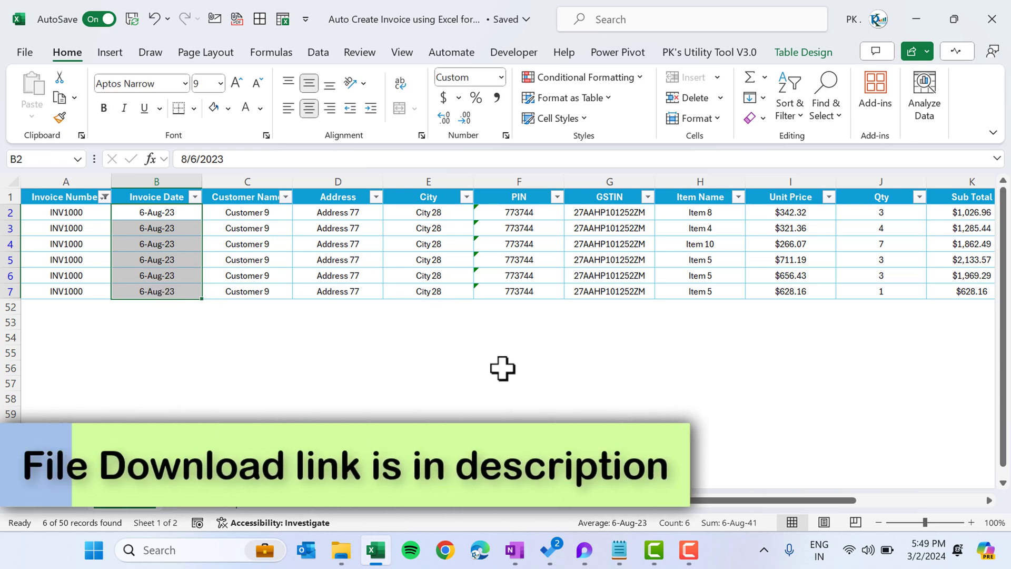
{"action": "left_click_drag", "start_coordinate": [158, 207], "coordinate": [615, 292]}
{"action": "left_click_drag", "start_coordinate": [704, 211], "coordinate": [776, 293]}
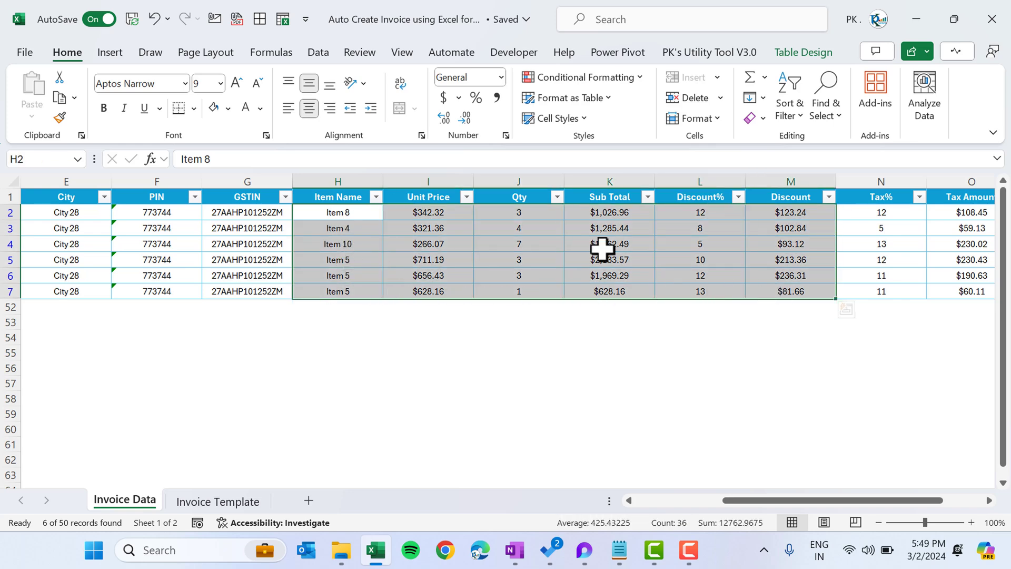
Remove the filter from the invoice data table and return to the Invoice Number header.
{"action": "left_click", "coordinate": [348, 198]}
{"action": "key", "text": "ctrl+shift+l"}
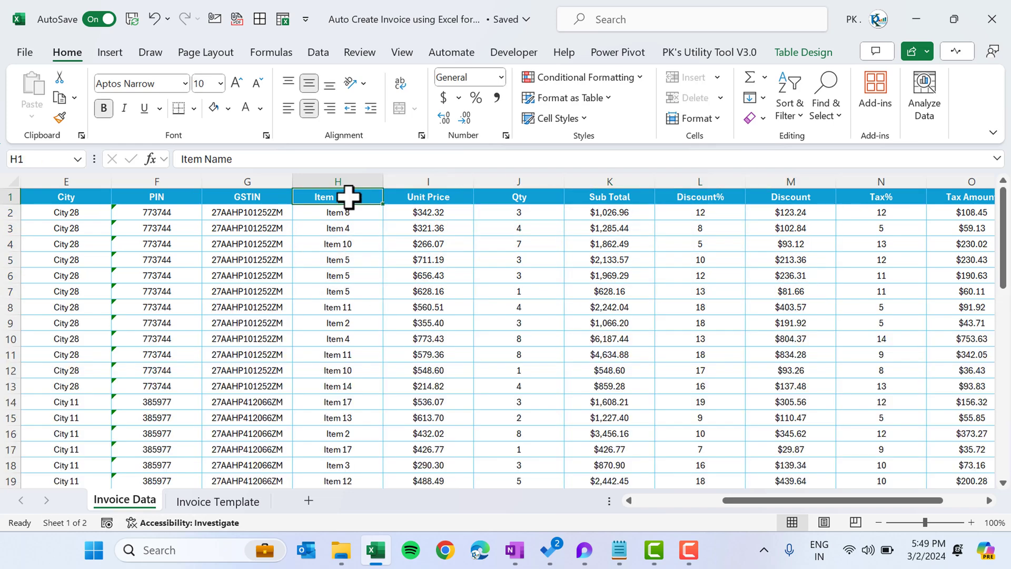
{"action": "left_click", "coordinate": [155, 199]}
{"action": "key", "text": "ctrl+Home"}
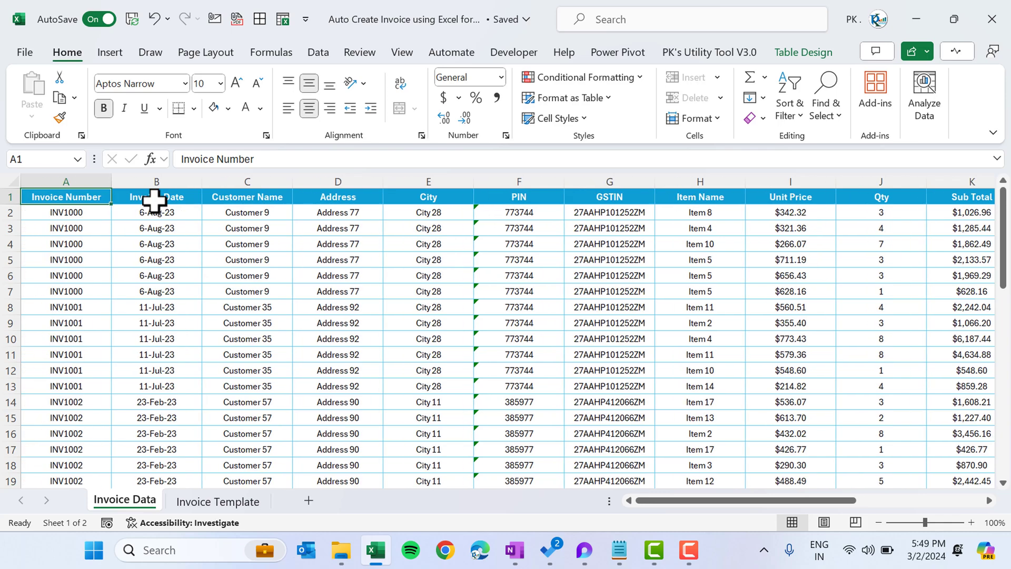
Open the Invoice Template sheet and examine the company details block and the Bill To area.
{"action": "left_click", "coordinate": [218, 501]}
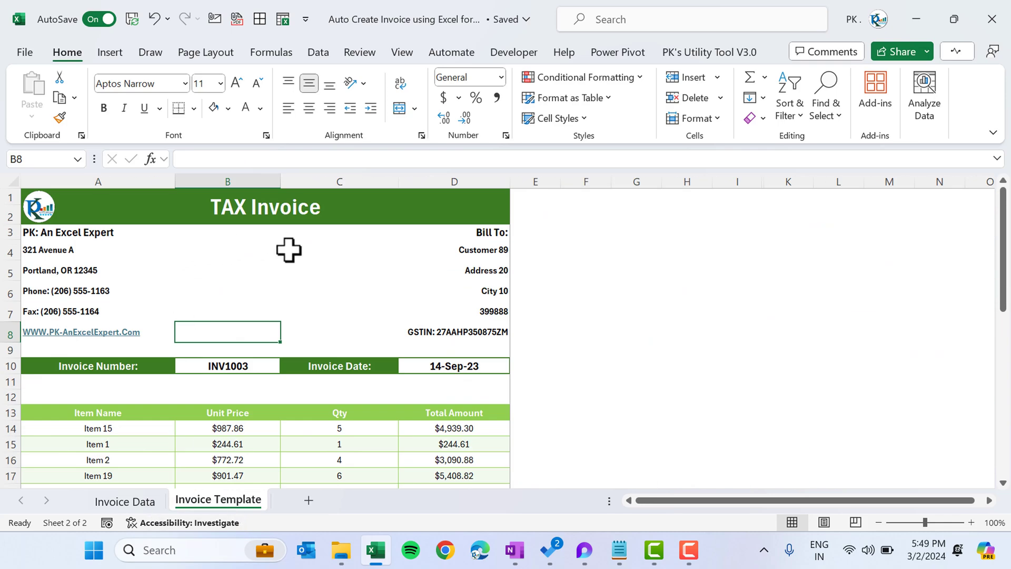
{"action": "left_click", "coordinate": [288, 250]}
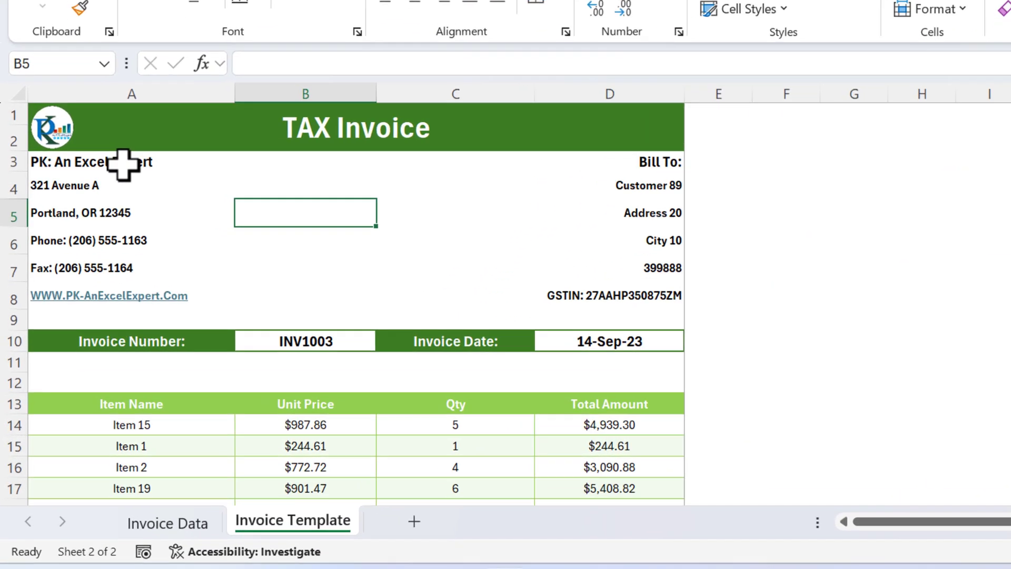
{"action": "left_click_drag", "start_coordinate": [95, 232], "coordinate": [81, 291]}
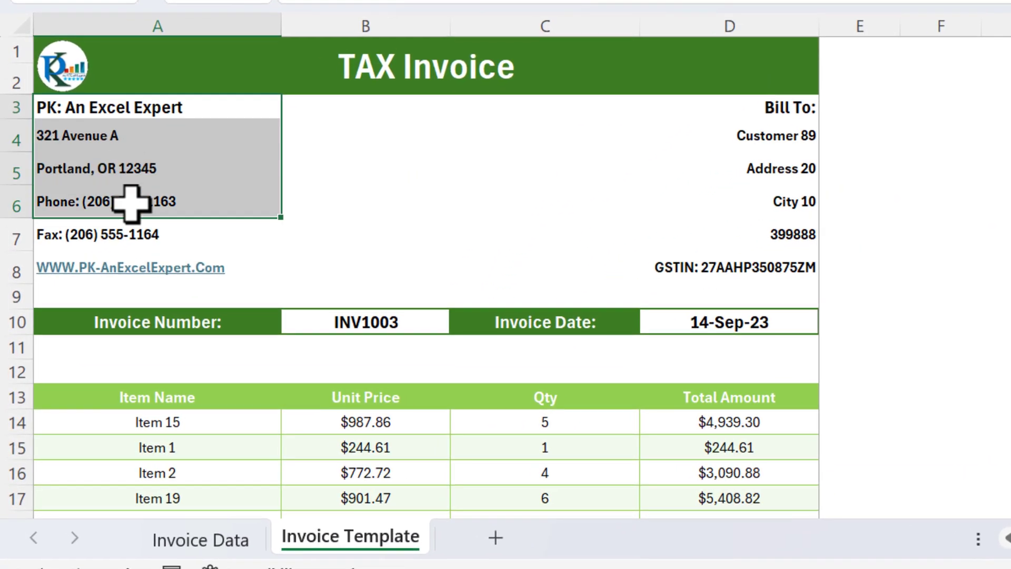
{"action": "left_click_drag", "start_coordinate": [131, 203], "coordinate": [136, 224]}
{"action": "left_click", "coordinate": [383, 184]}
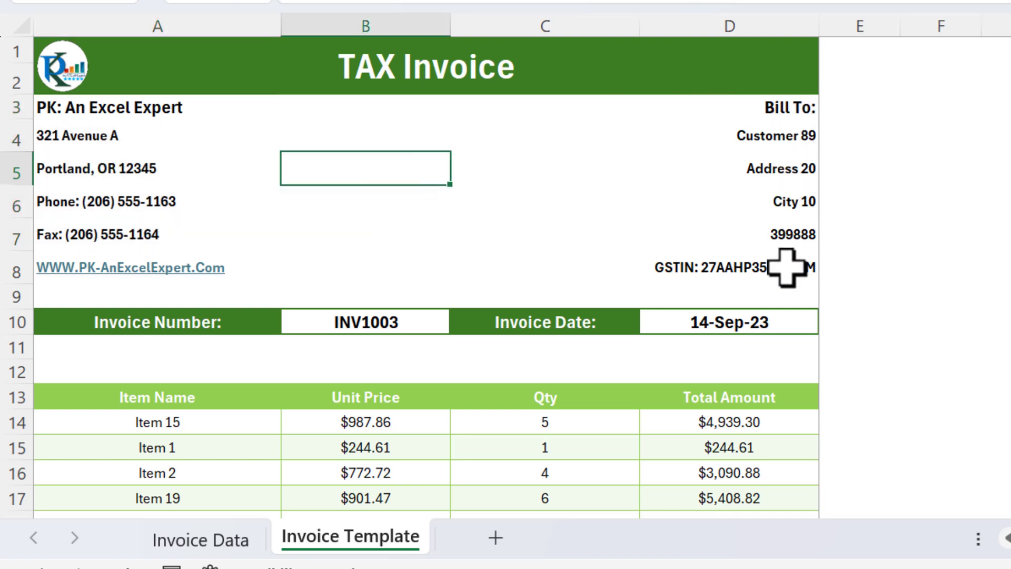
Set the template's invoice number to INV1010 and look over the customer details and item lines.
{"action": "left_click", "coordinate": [354, 323]}
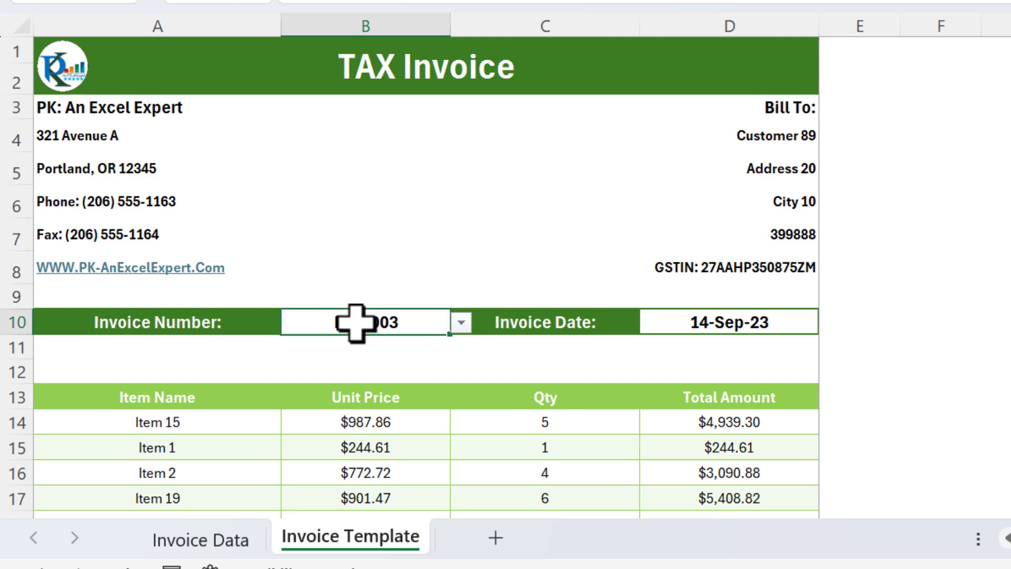
{"action": "left_click", "coordinate": [462, 323]}
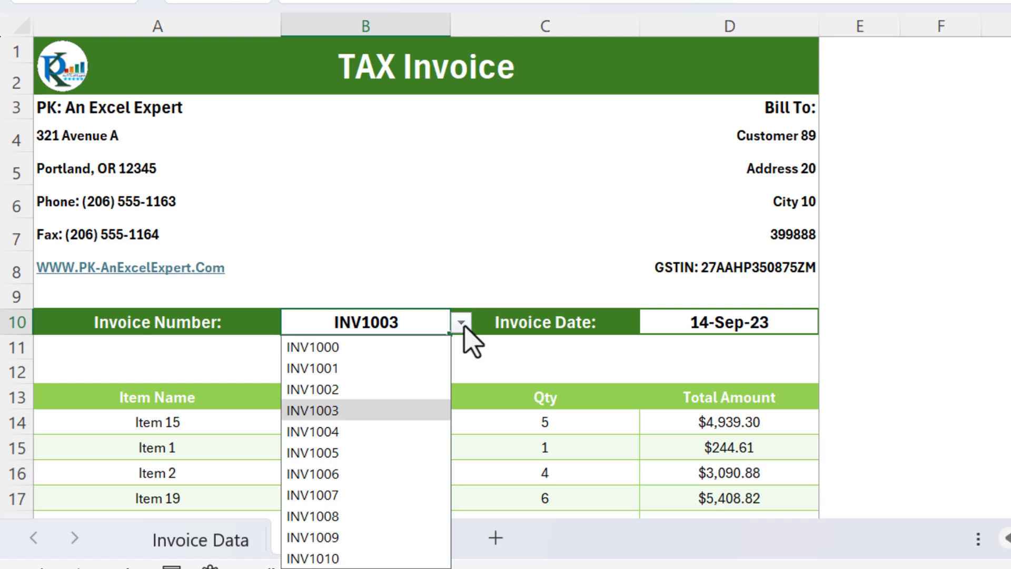
{"action": "left_click", "coordinate": [362, 559]}
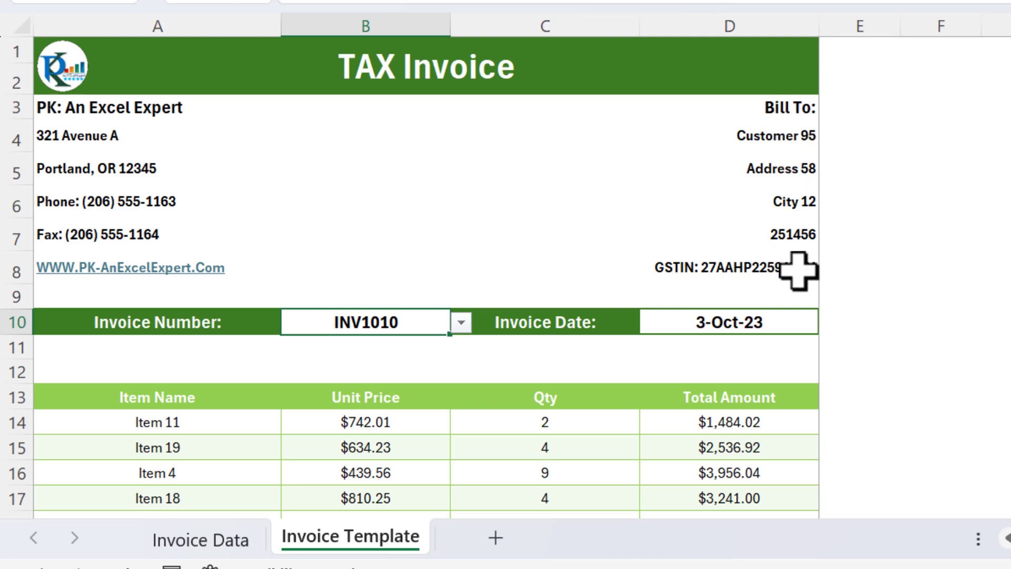
{"action": "scroll", "coordinate": [785, 260], "scroll_direction": "down", "scroll_amount": 2}
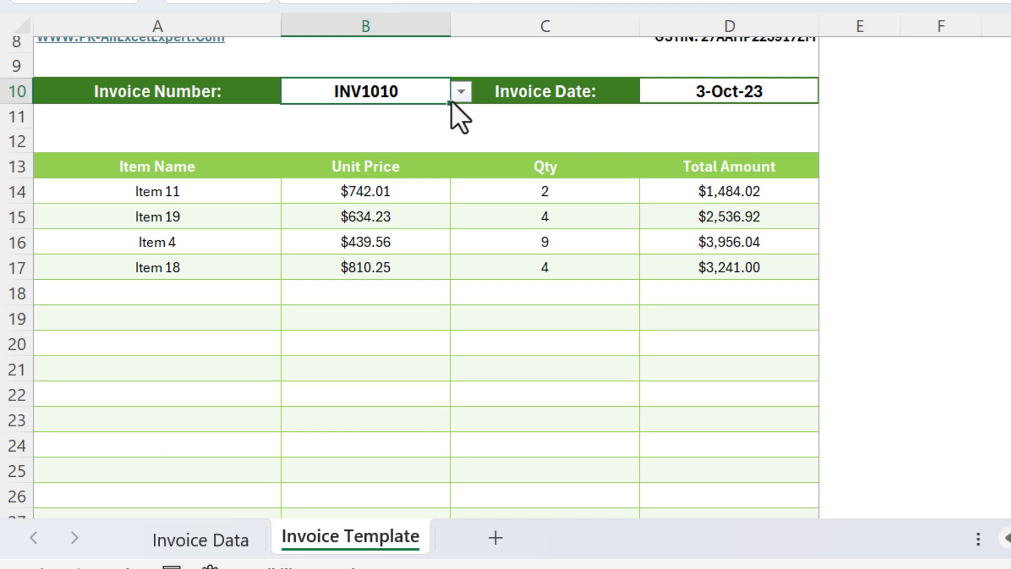
Test the template's invoice number with INV1005 and set it to INV1001.
{"action": "left_click", "coordinate": [460, 92]}
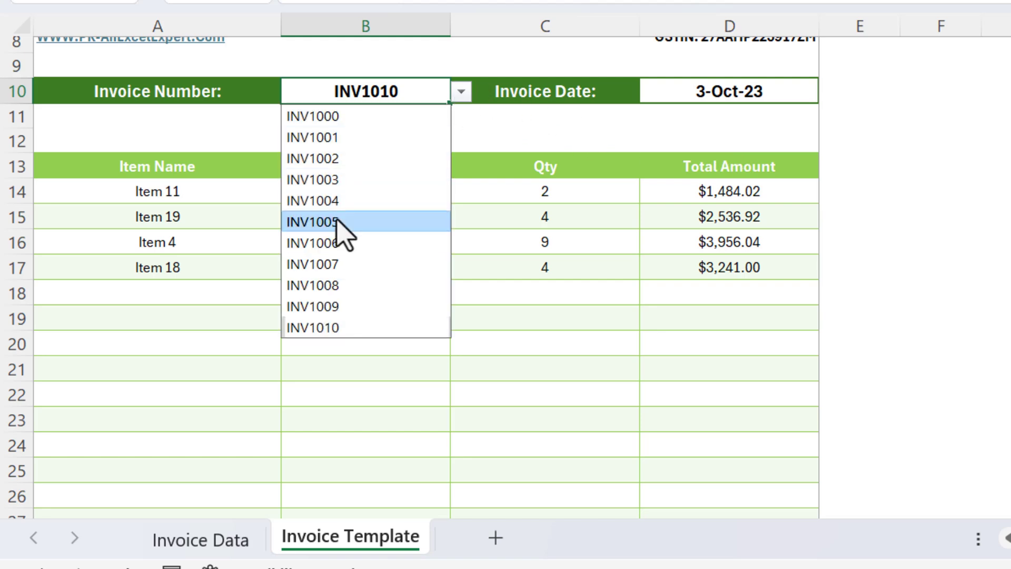
{"action": "left_click", "coordinate": [339, 222]}
{"action": "left_click", "coordinate": [461, 92]}
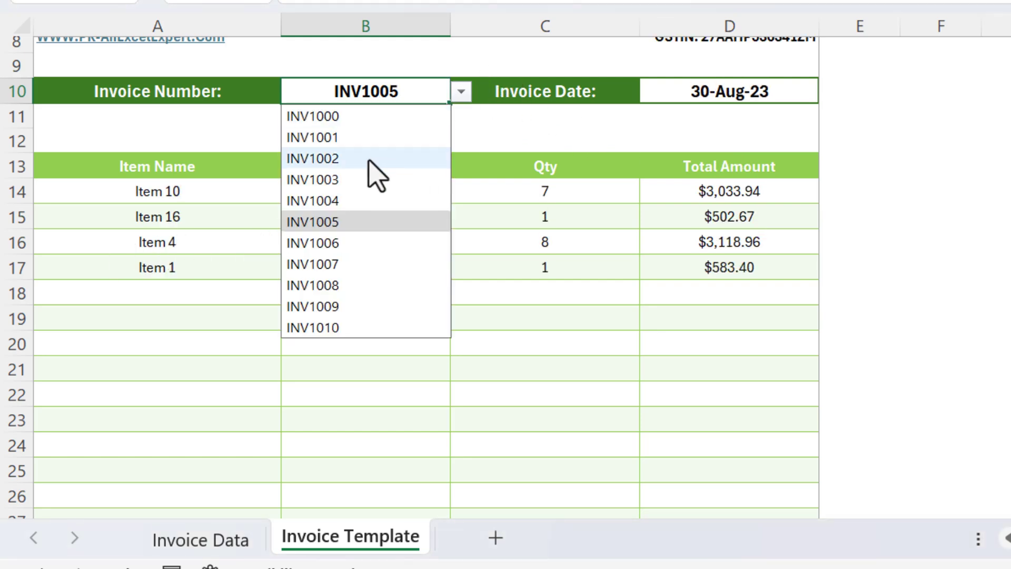
{"action": "left_click", "coordinate": [380, 138]}
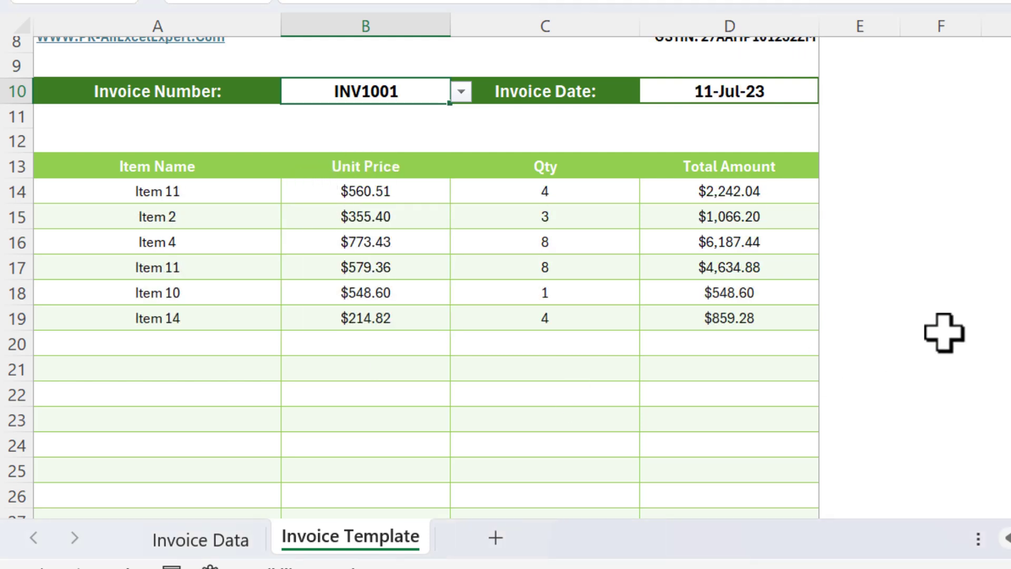
Examine the template's Sub Total, Discount, Tax and Total lines and its closing Thank You row.
{"action": "scroll", "coordinate": [944, 333], "scroll_direction": "down", "scroll_amount": 5}
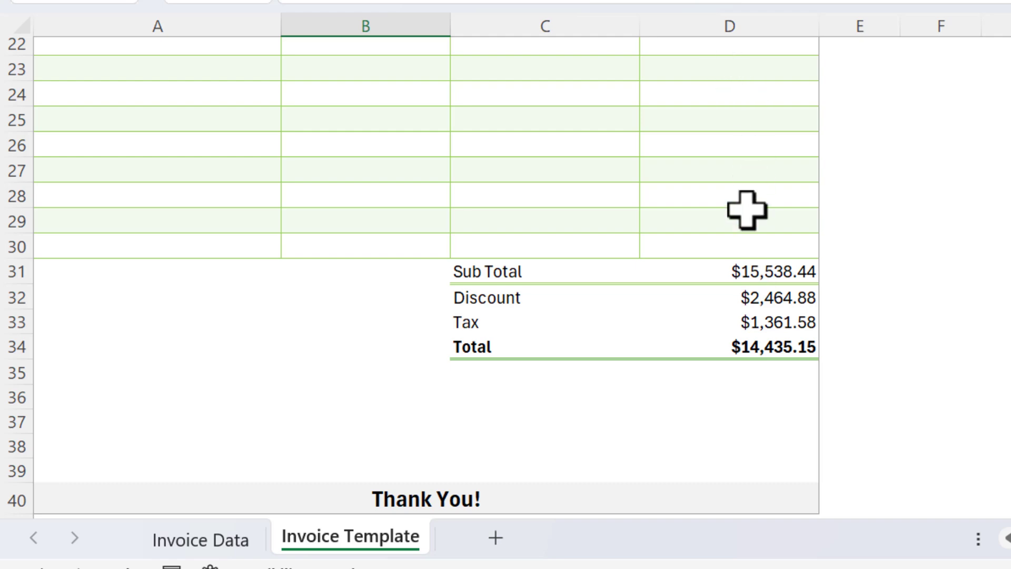
{"action": "scroll", "coordinate": [744, 208], "scroll_direction": "up", "scroll_amount": 3}
{"action": "scroll", "coordinate": [756, 290], "scroll_direction": "down", "scroll_amount": 6}
{"action": "scroll", "coordinate": [592, 219], "scroll_direction": "up", "scroll_amount": 1}
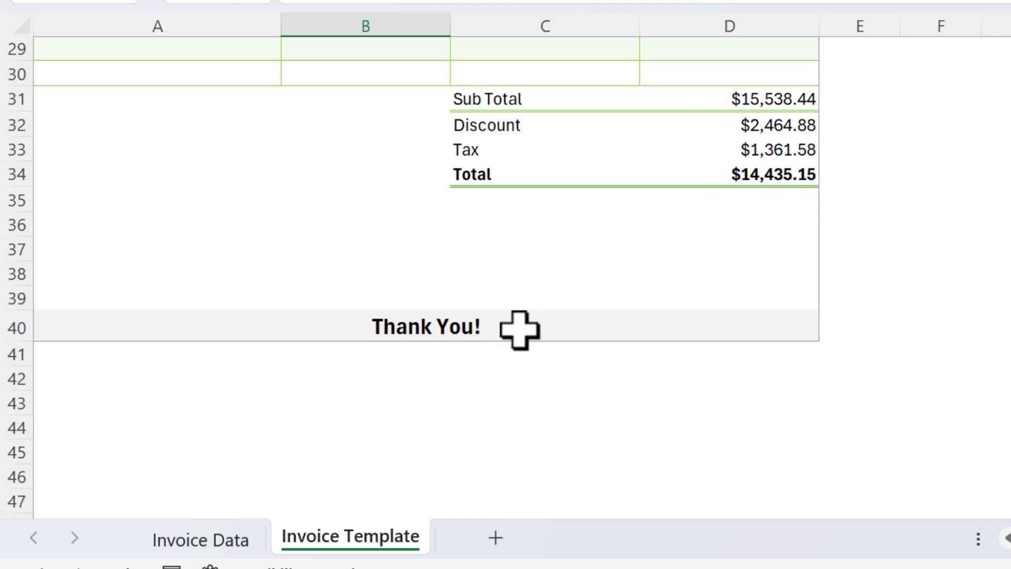
{"action": "scroll", "coordinate": [495, 273], "scroll_direction": "up", "scroll_amount": 10}
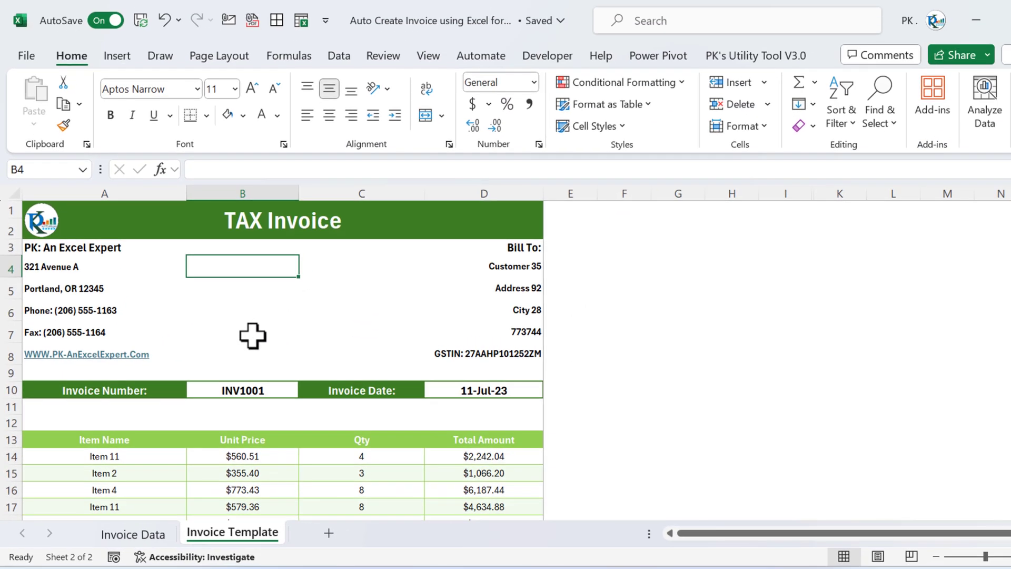
Preview the printed INV1001 invoice from its header down to the totals and return to the sheet.
{"action": "key", "text": "ctrl+p"}
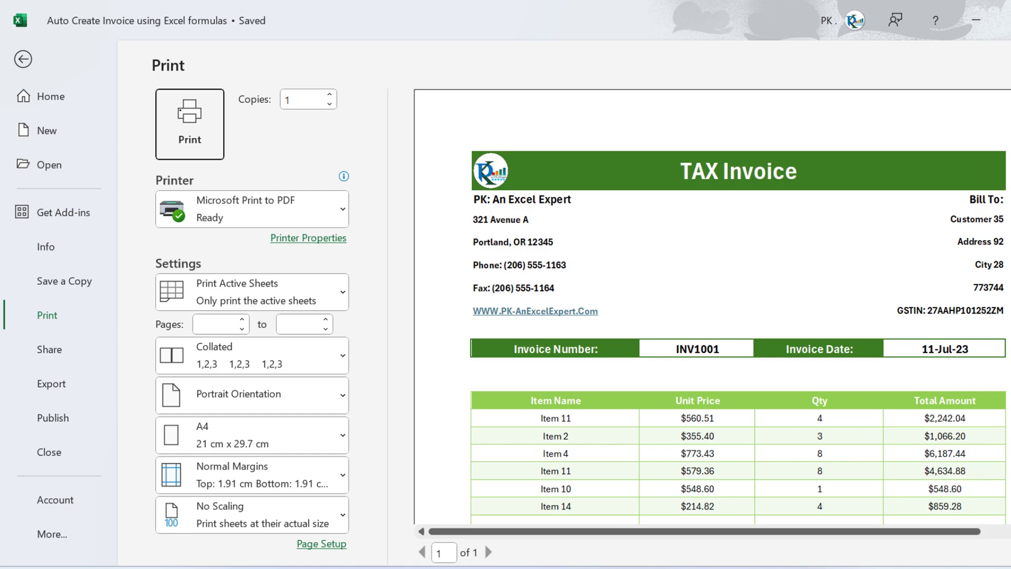
{"action": "scroll", "coordinate": [969, 239], "scroll_direction": "down", "scroll_amount": 10}
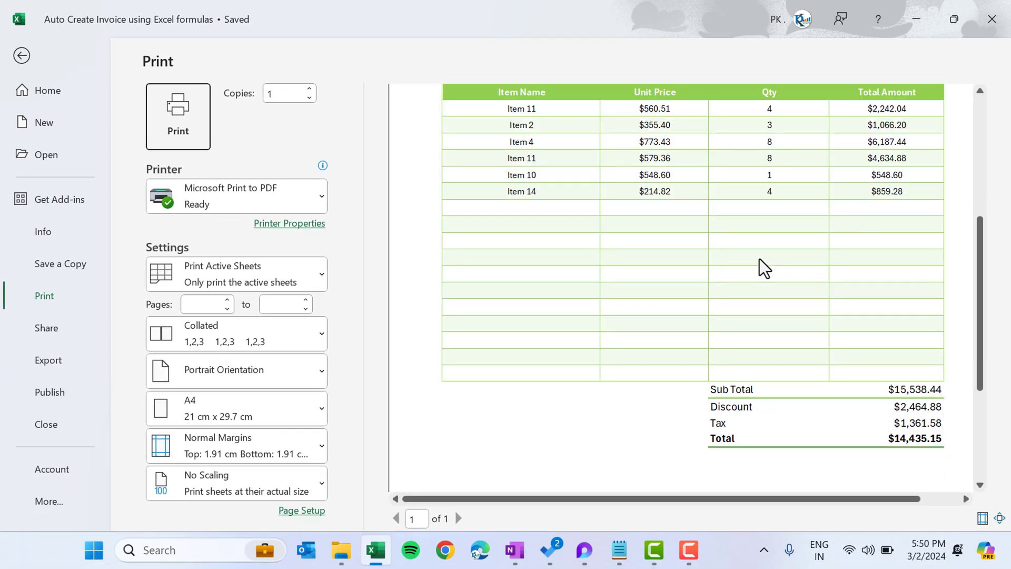
{"action": "key", "text": "Escape"}
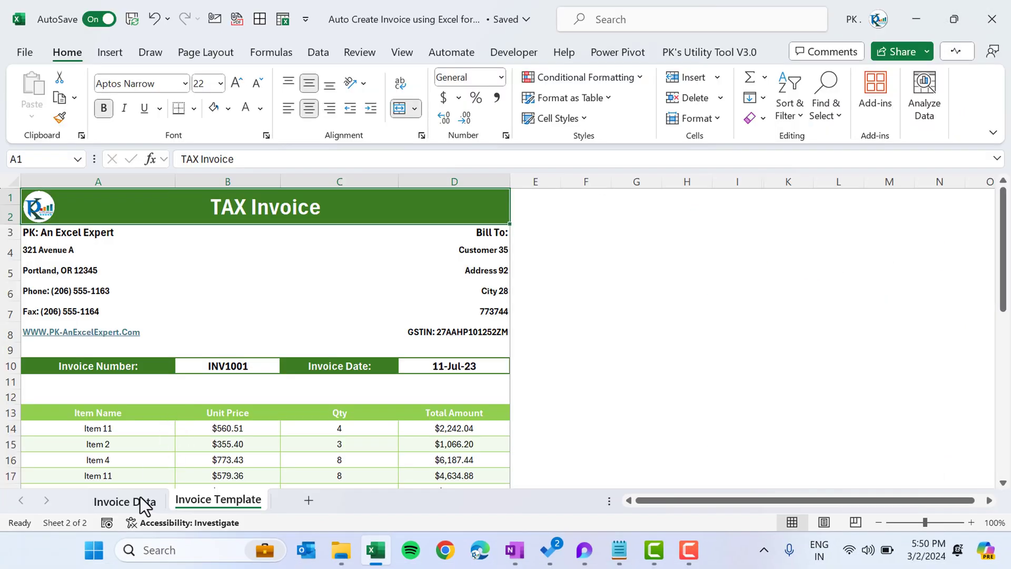
Copy the whole invoice table, headers included, from the Invoice Data sheet into cell A1 of a new workbook.
{"action": "left_click", "coordinate": [137, 500]}
{"action": "left_click", "coordinate": [208, 199]}
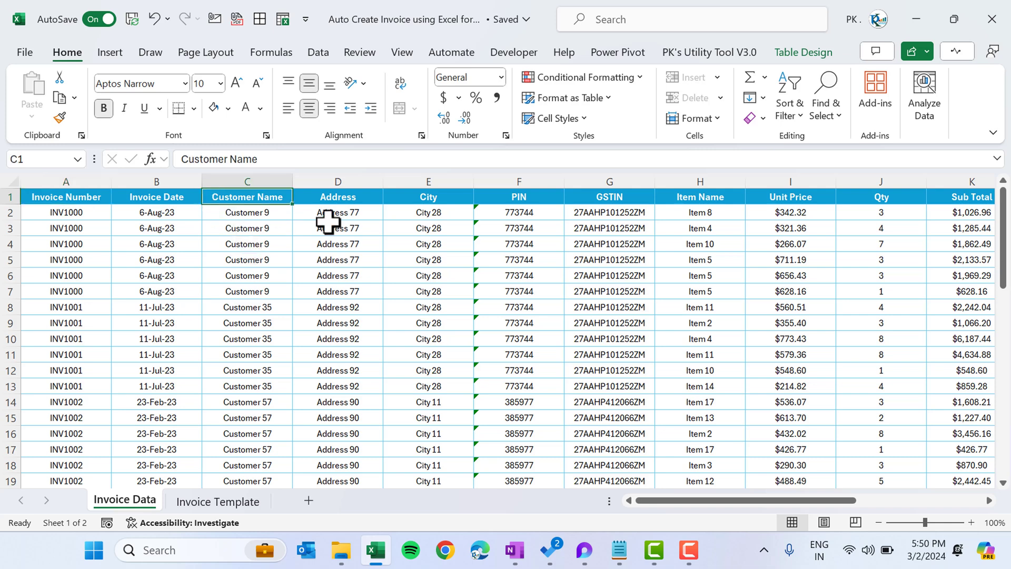
{"action": "key", "text": "Left"}
{"action": "key", "text": "Left"}
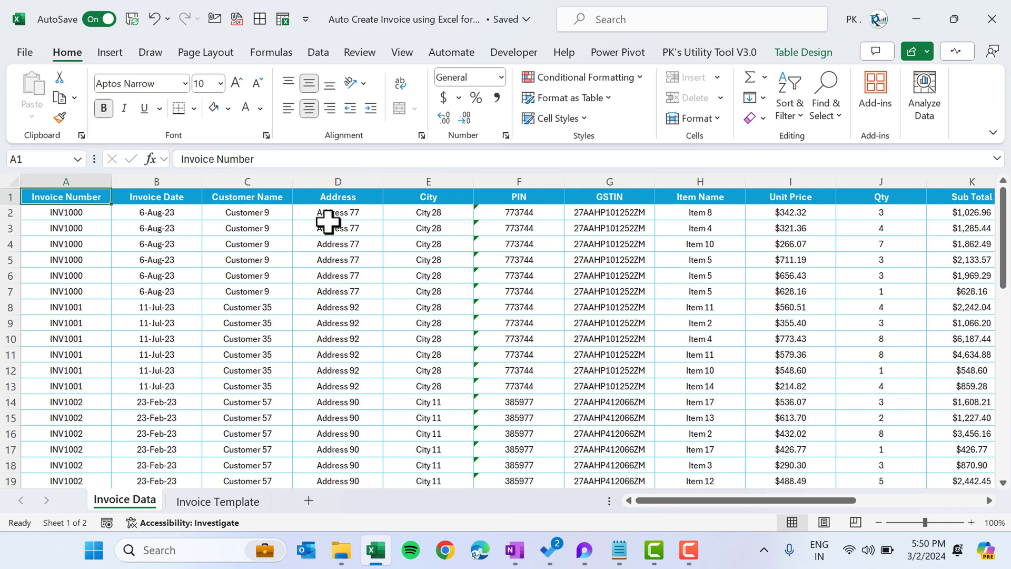
{"action": "key", "text": "ctrl+shift+End"}
{"action": "key", "text": "ctrl+c"}
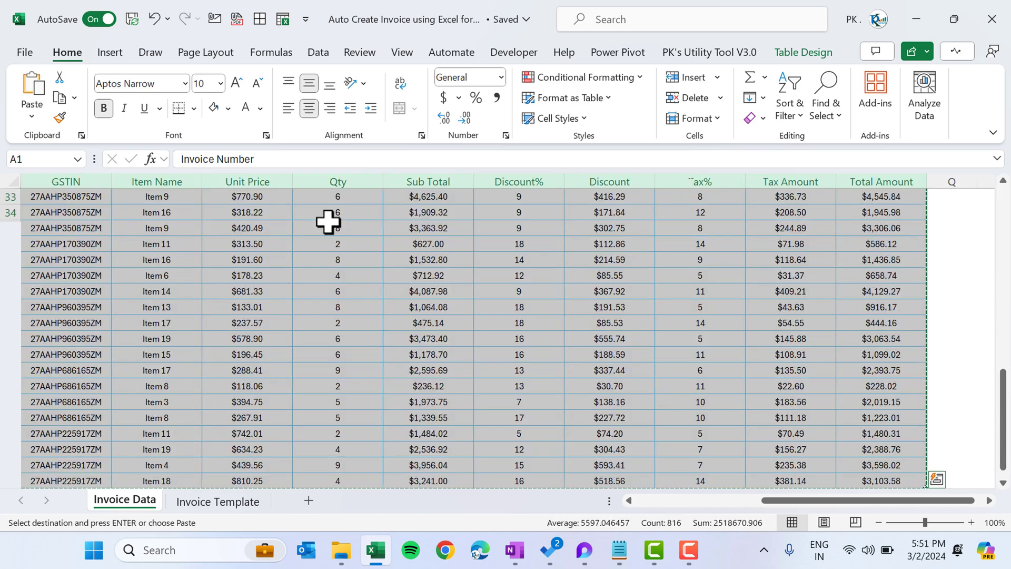
{"action": "key", "text": "ctrl+n"}
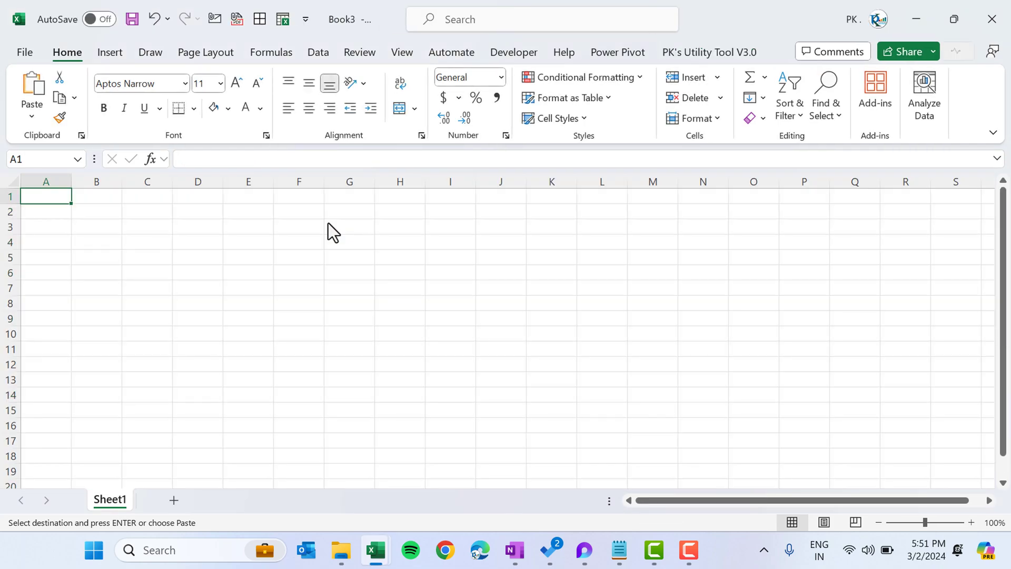
{"action": "key", "text": "ctrl+v"}
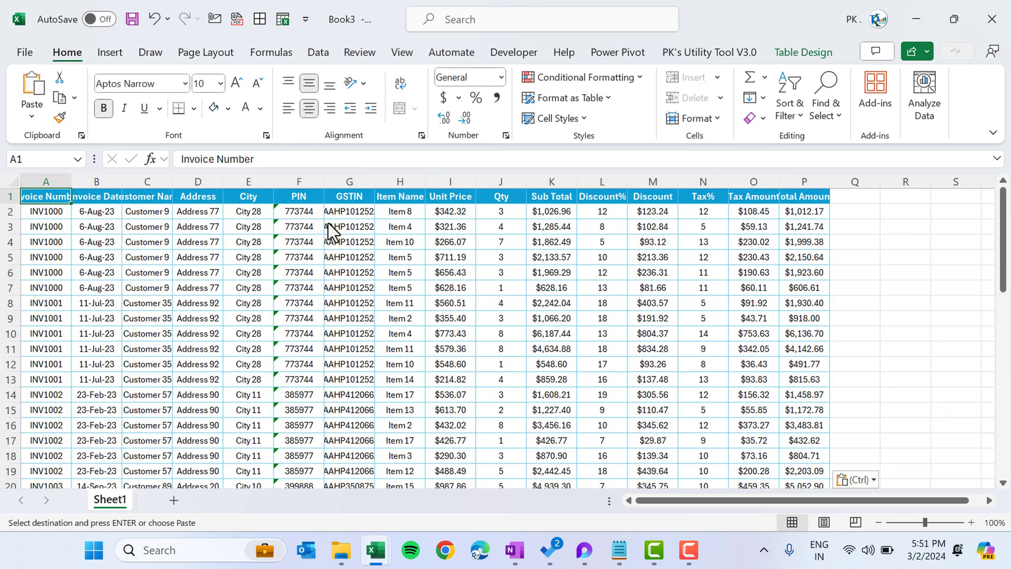
Check the pasted table's design settings and rename its sheet as Invoice Data.
{"action": "key", "text": "ctrl"}
{"action": "left_click", "coordinate": [804, 51]}
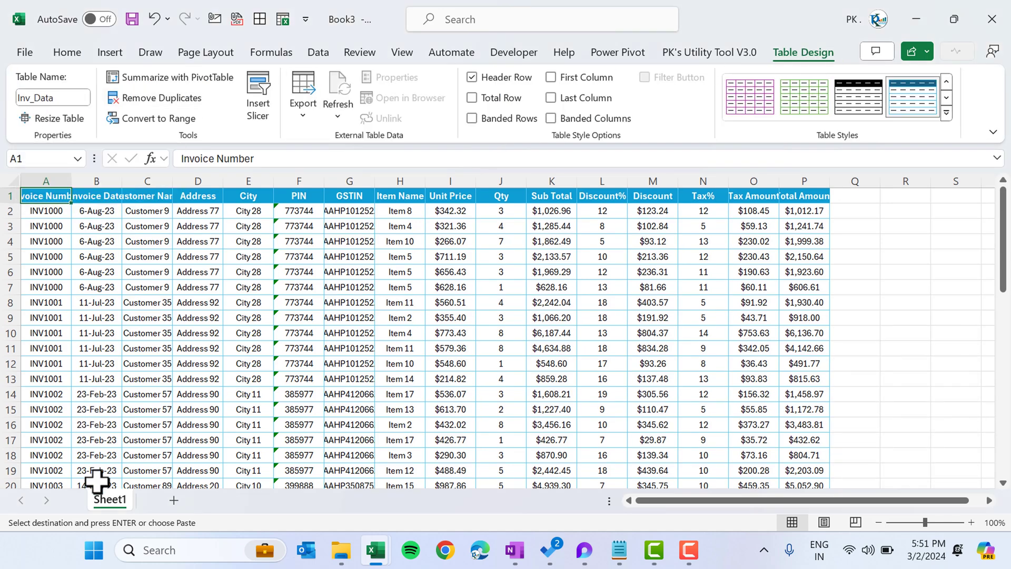
{"action": "double_click", "coordinate": [103, 499]}
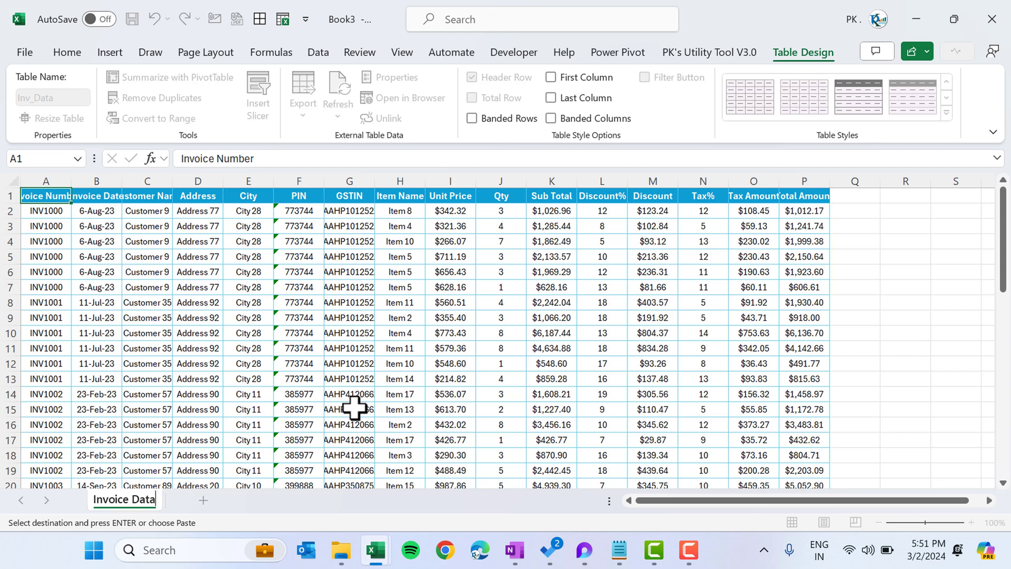
{"action": "type", "text": "Invoice Data"}
{"action": "key", "text": "Return"}
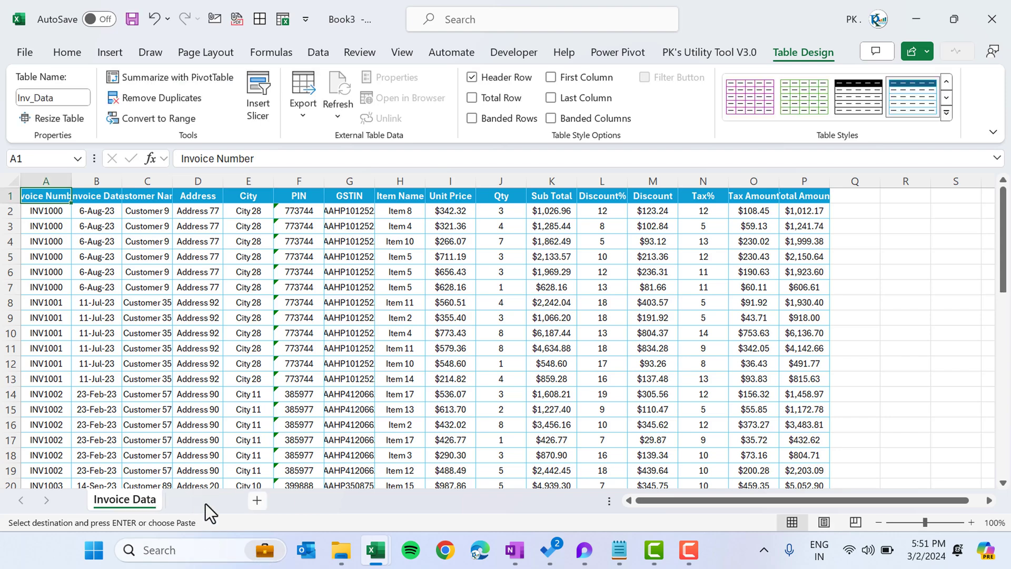
Add a second sheet to the new workbook and name it Invoice Template.
{"action": "left_click", "coordinate": [257, 500]}
{"action": "double_click", "coordinate": [206, 501]}
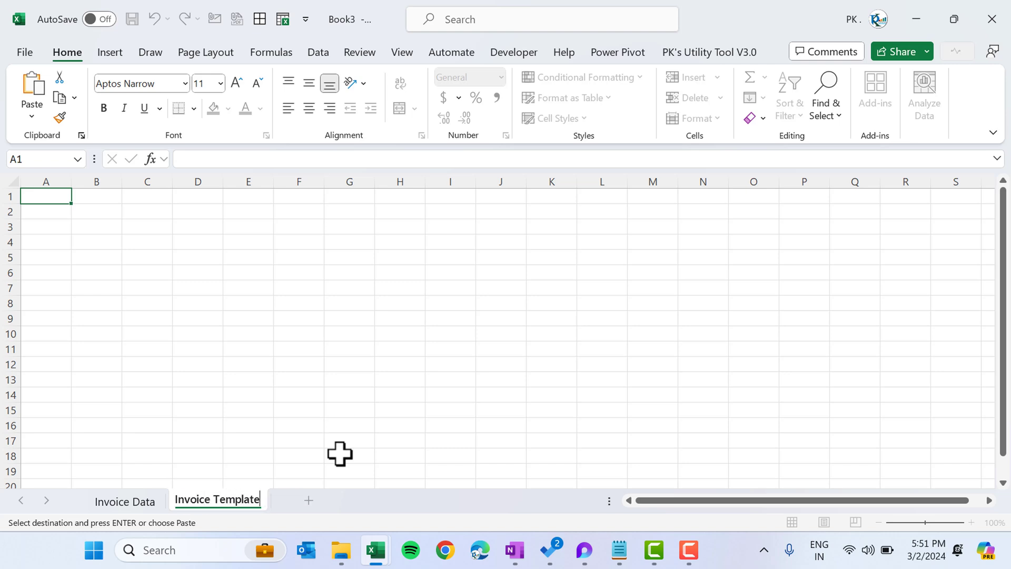
{"action": "key", "text": "Return"}
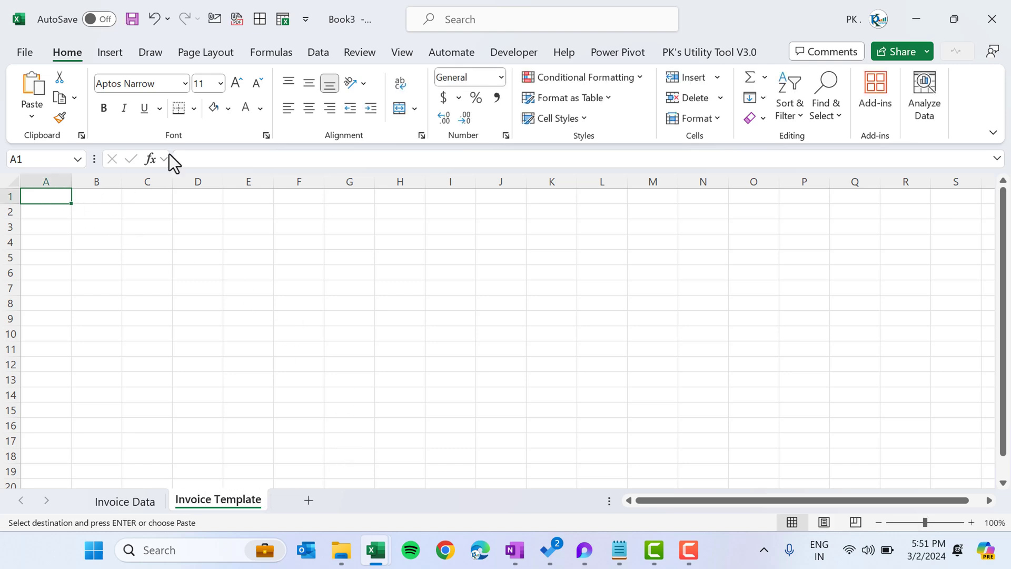
Set the Invoice Template sheet's page layout to Portrait orientation with Normal margins.
{"action": "left_click", "coordinate": [221, 55]}
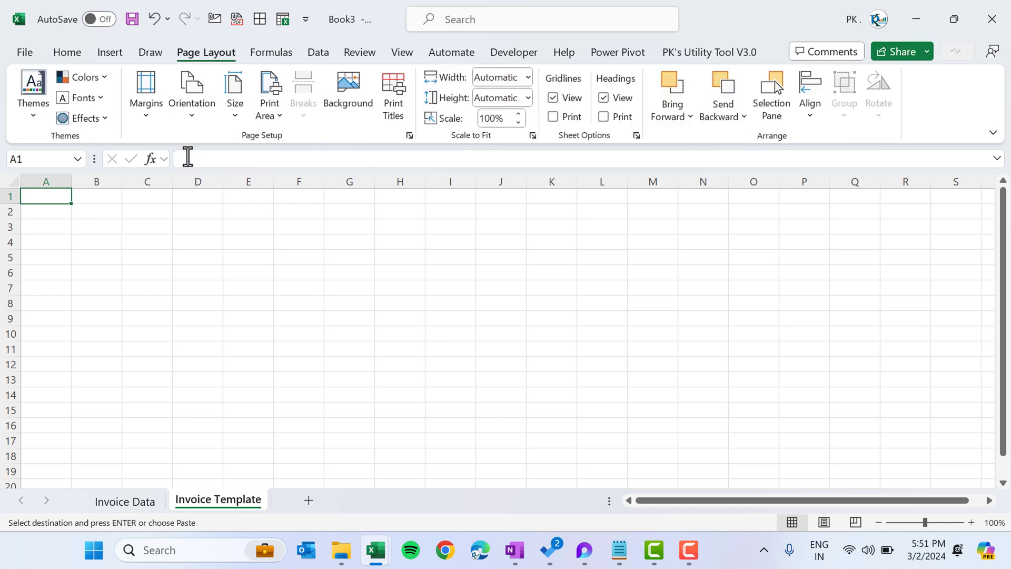
{"action": "left_click", "coordinate": [195, 115]}
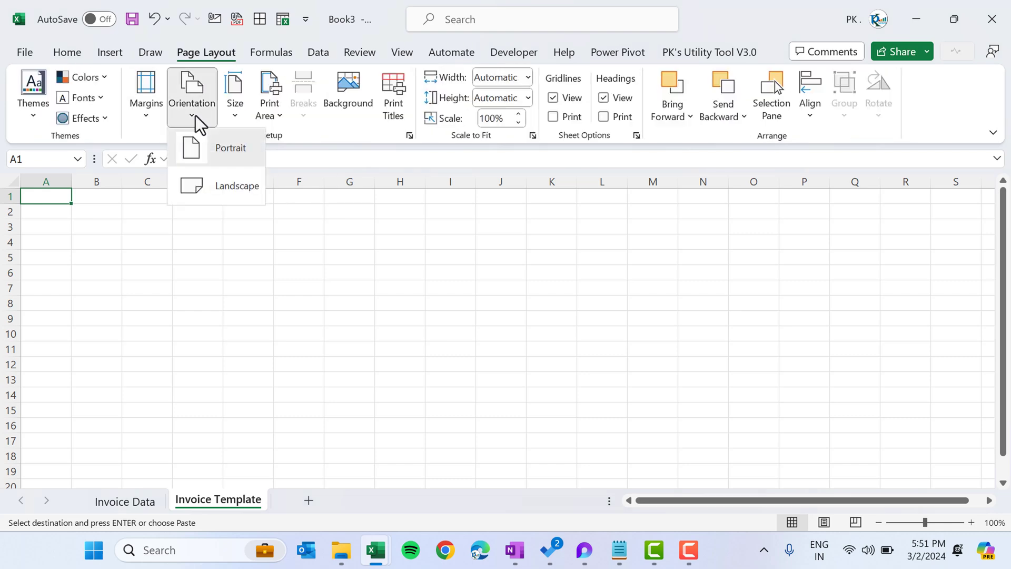
{"action": "left_click", "coordinate": [224, 150]}
{"action": "left_click", "coordinate": [151, 115]}
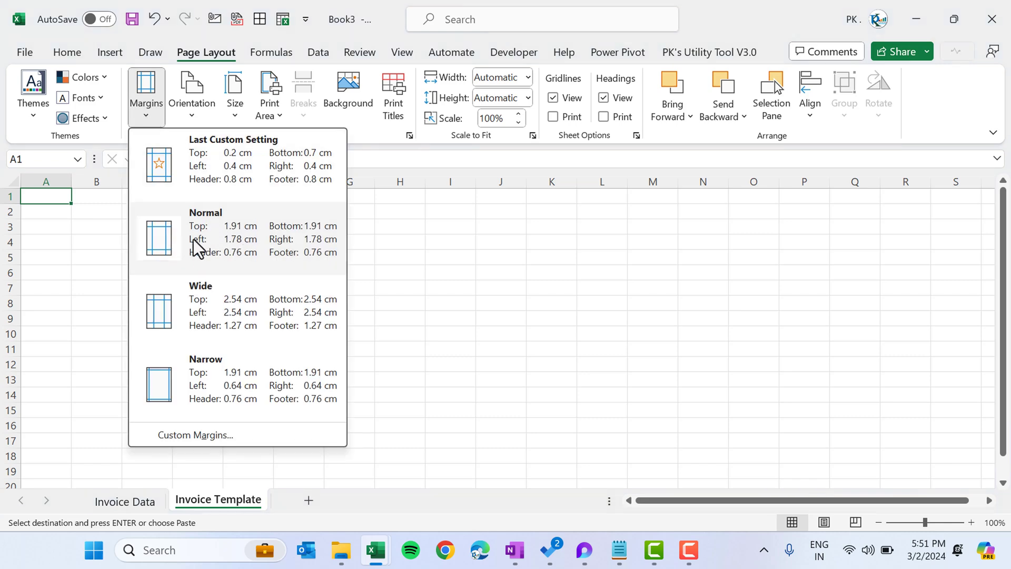
{"action": "left_click", "coordinate": [257, 240]}
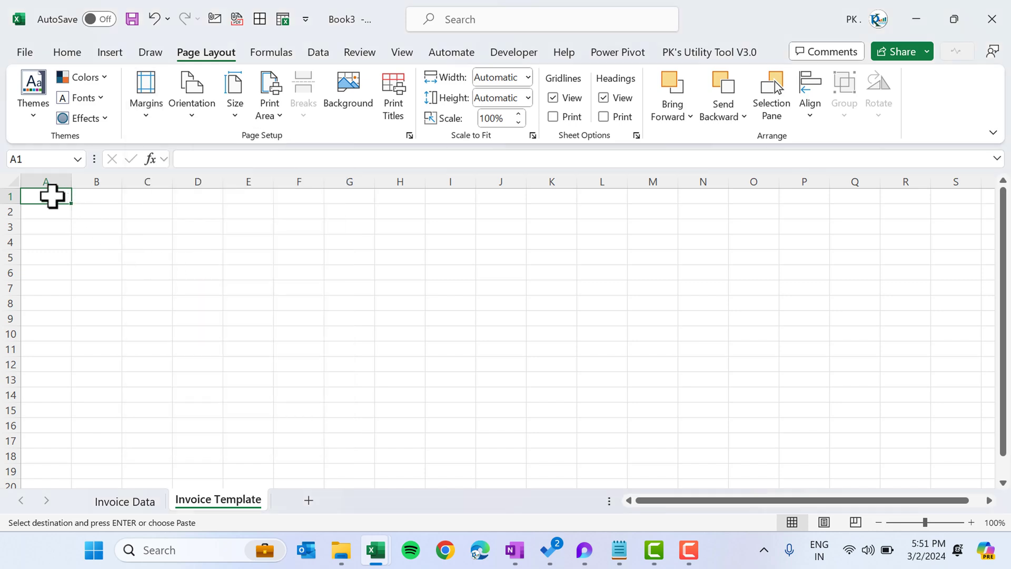
Merge and center cells A1:D2 and enter the title Tax Invoice.
{"action": "left_click_drag", "start_coordinate": [51, 195], "coordinate": [197, 198]}
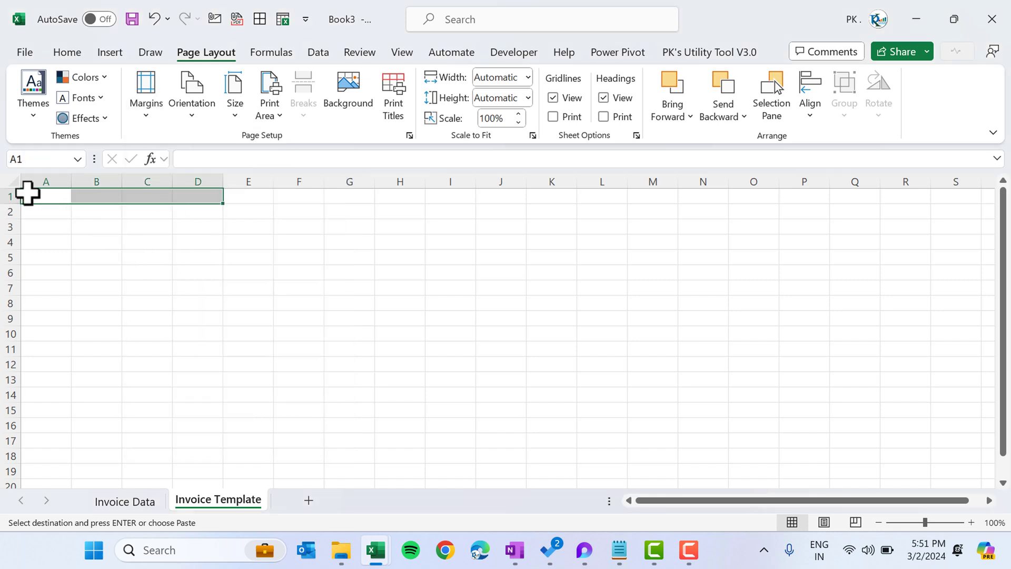
{"action": "left_click_drag", "start_coordinate": [27, 192], "coordinate": [209, 210]}
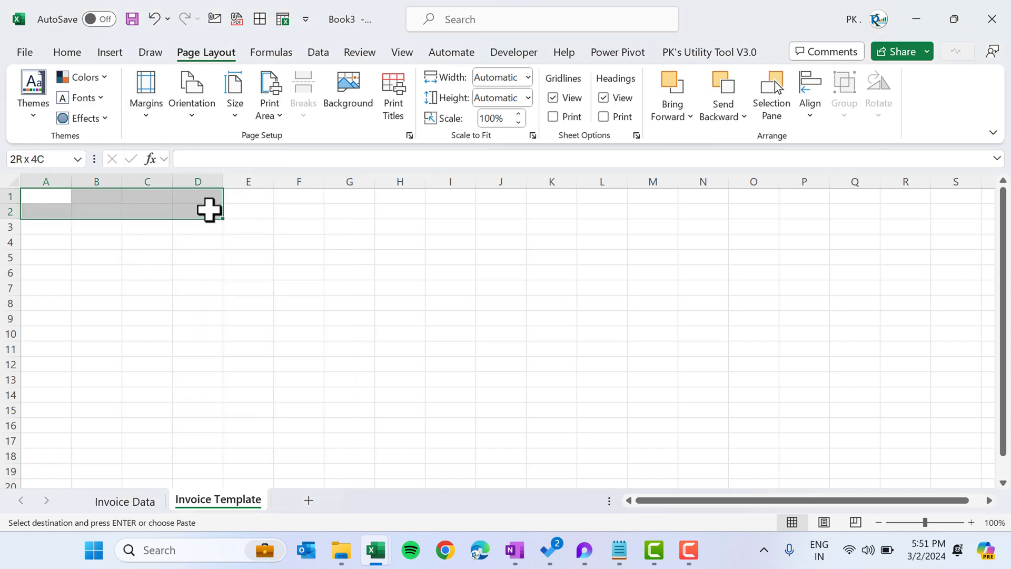
{"action": "left_click", "coordinate": [69, 53]}
{"action": "left_click", "coordinate": [399, 108]}
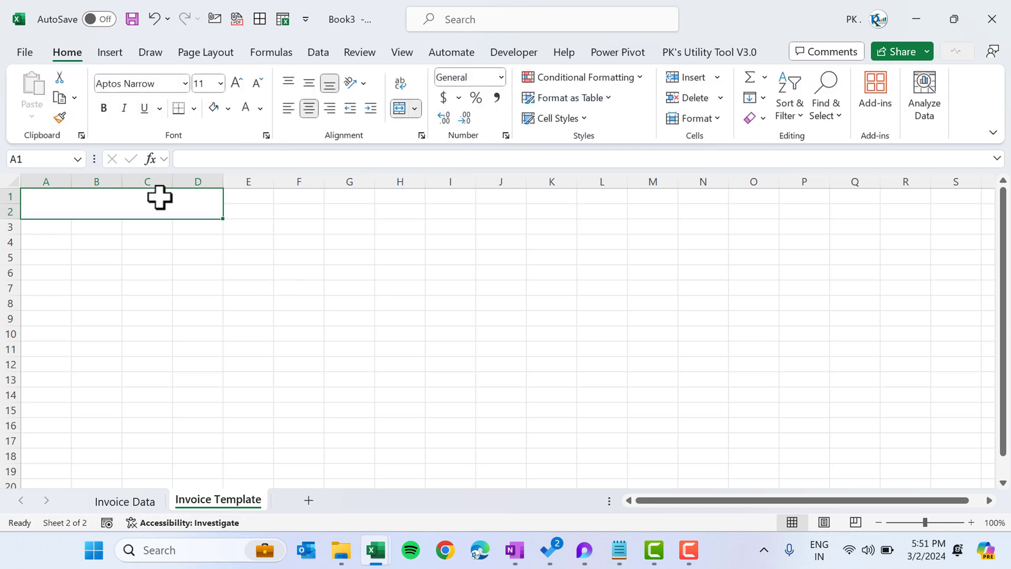
{"action": "type", "text": "Tax Invoice"}
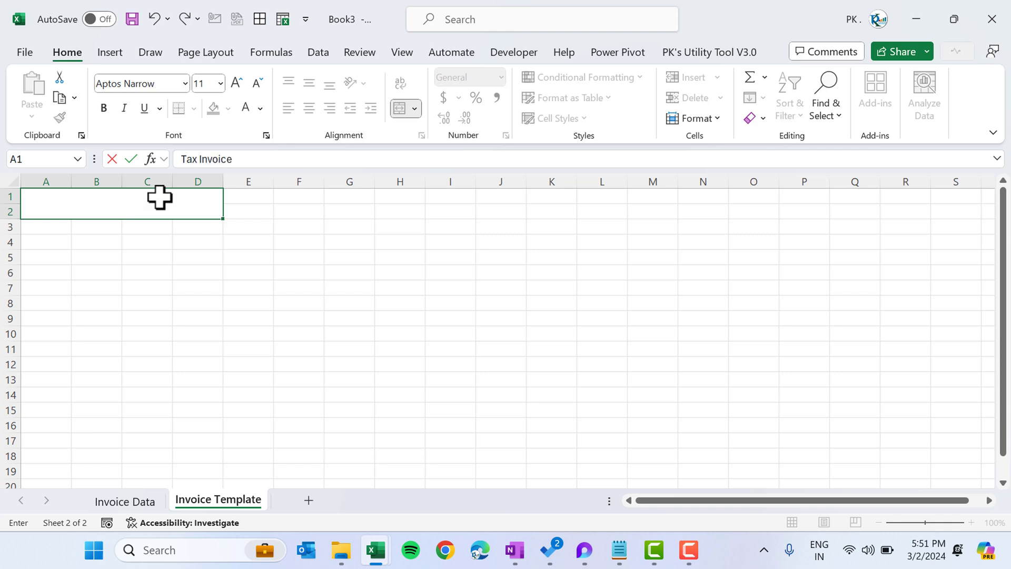
{"action": "key", "text": "Return"}
Enlarge the Tax Invoice title to font size 24 and align it to the vertical middle.
{"action": "left_click", "coordinate": [159, 196]}
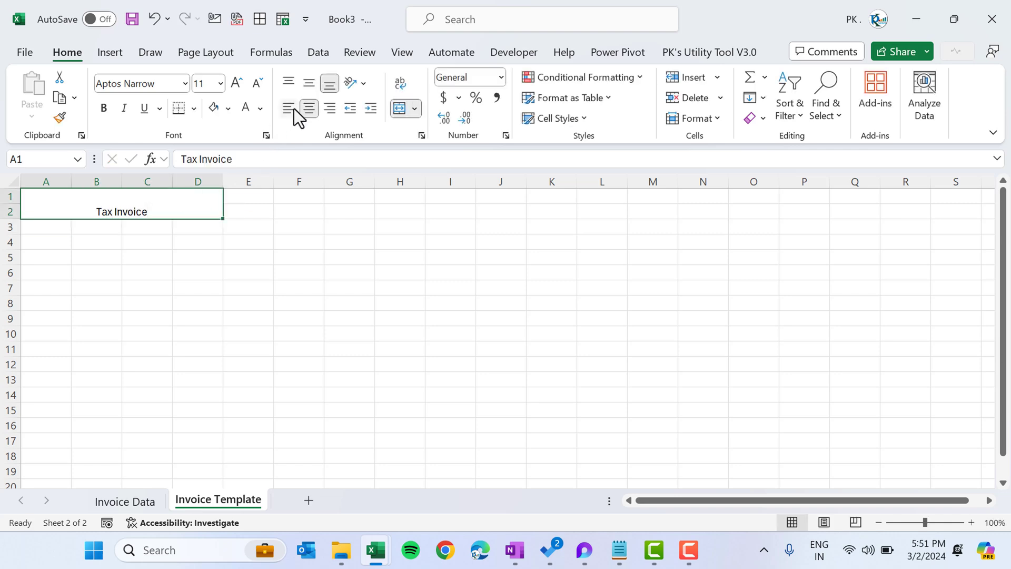
{"action": "left_click", "coordinate": [236, 84]}
{"action": "left_click", "coordinate": [237, 84]}
{"action": "left_click", "coordinate": [236, 85]}
{"action": "left_click", "coordinate": [236, 84]}
{"action": "left_click", "coordinate": [236, 85]}
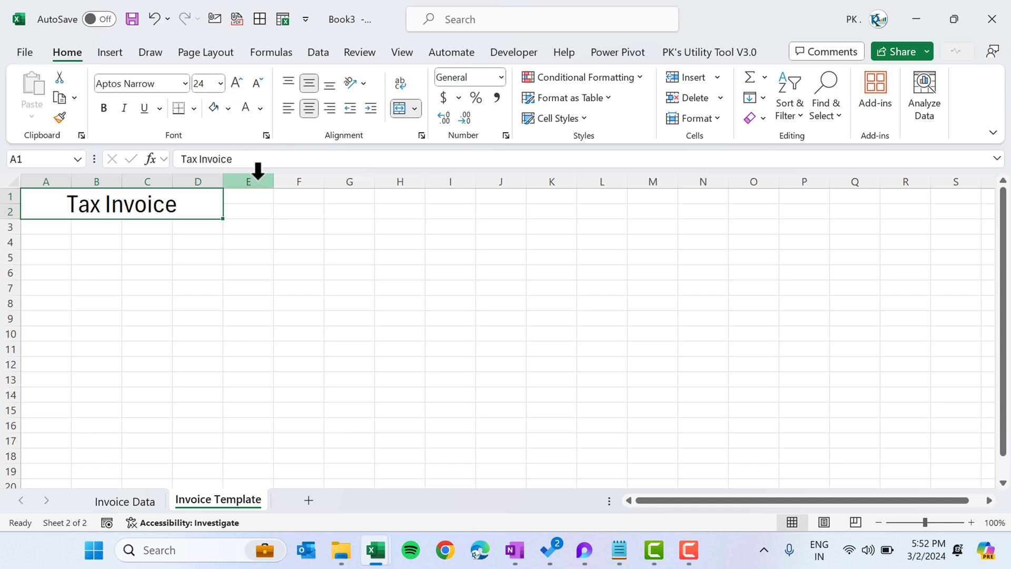
Give the Tax Invoice title cell a dark green fill and a white font color.
{"action": "left_click", "coordinate": [228, 108]}
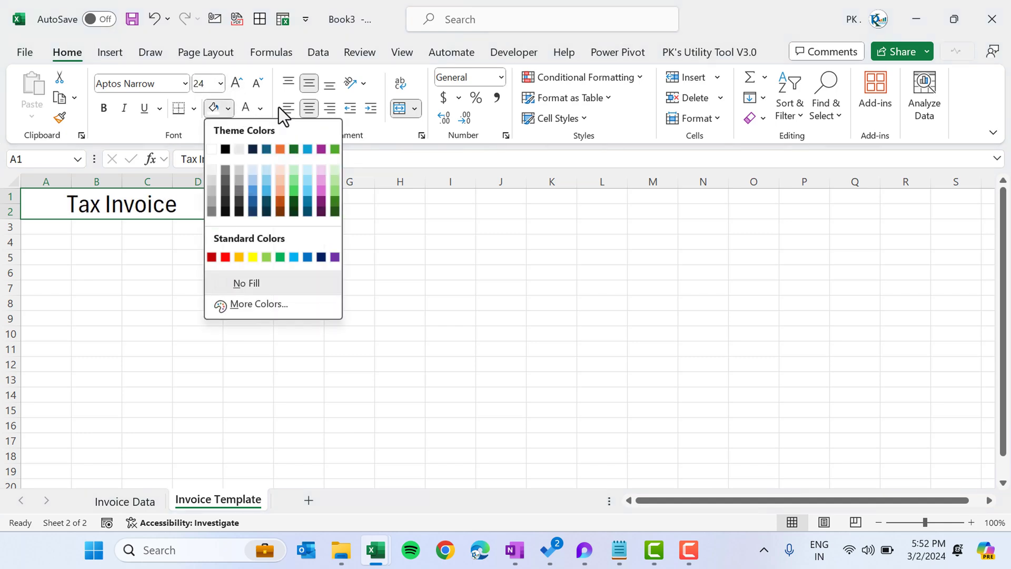
{"action": "left_click", "coordinate": [334, 201]}
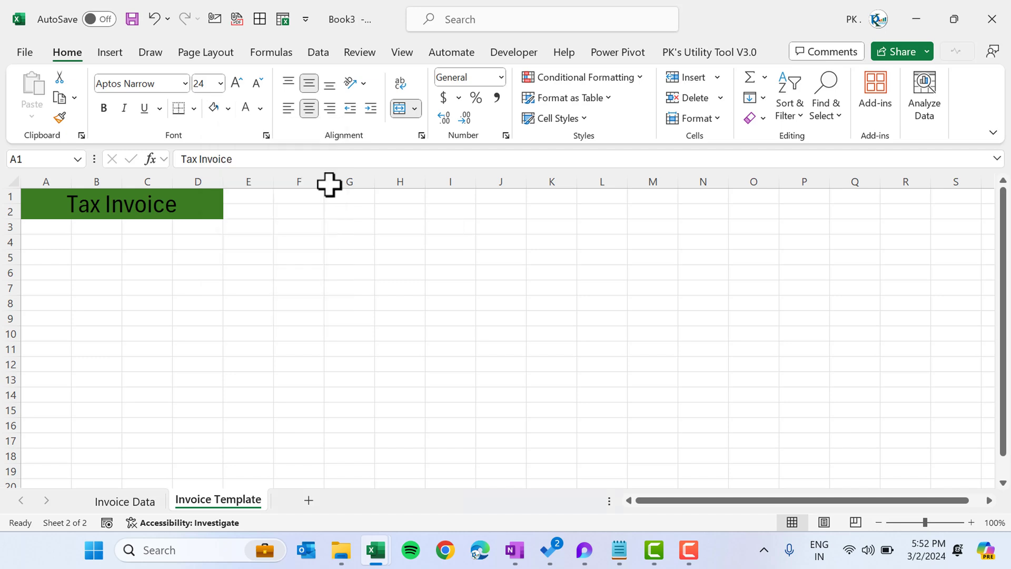
{"action": "left_click", "coordinate": [251, 108]}
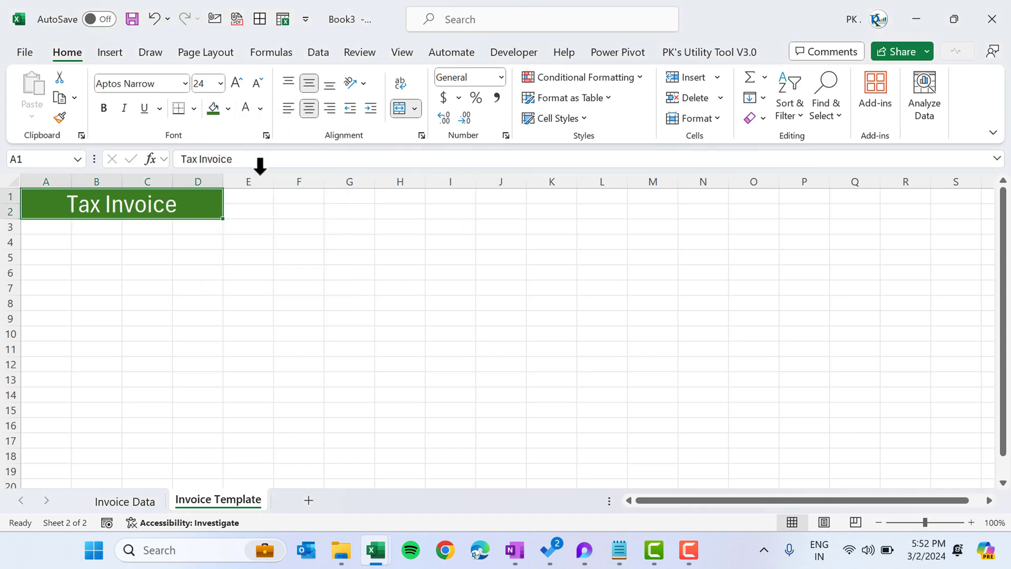
Widen columns A to D evenly and make column A about twice as wide as column B.
{"action": "key", "text": "ctrl+space"}
{"action": "left_click_drag", "start_coordinate": [226, 183], "coordinate": [273, 178]}
{"action": "left_click", "coordinate": [50, 202]}
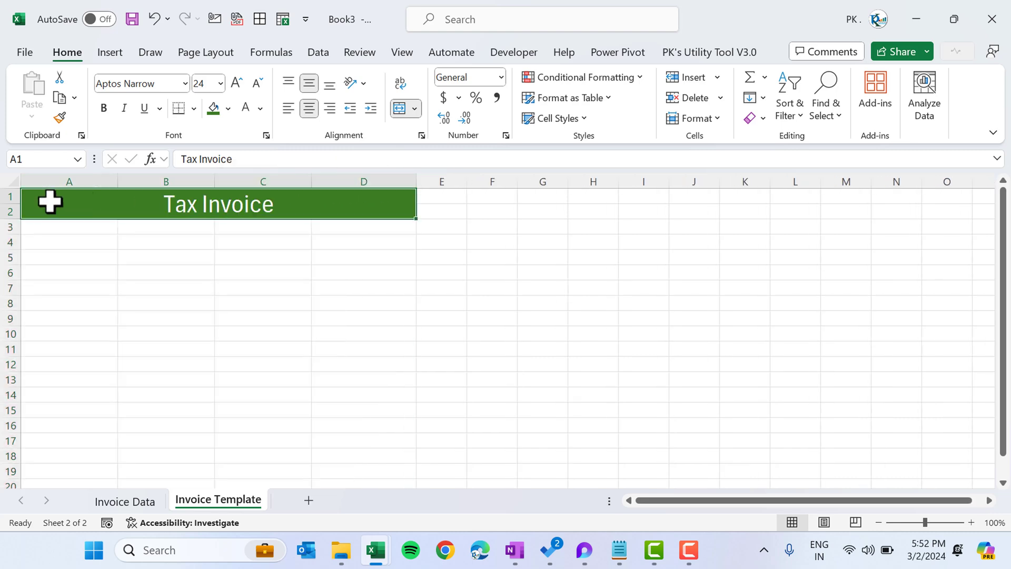
{"action": "left_click_drag", "start_coordinate": [120, 185], "coordinate": [216, 184]}
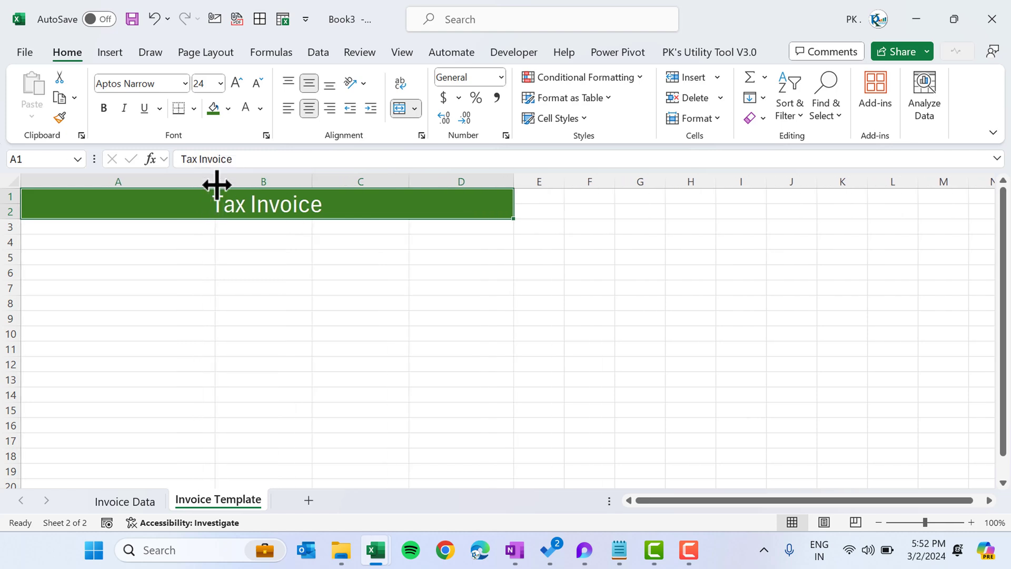
Run a print preview of the template and check columns A to D against the page-break line.
{"action": "left_click", "coordinate": [328, 265]}
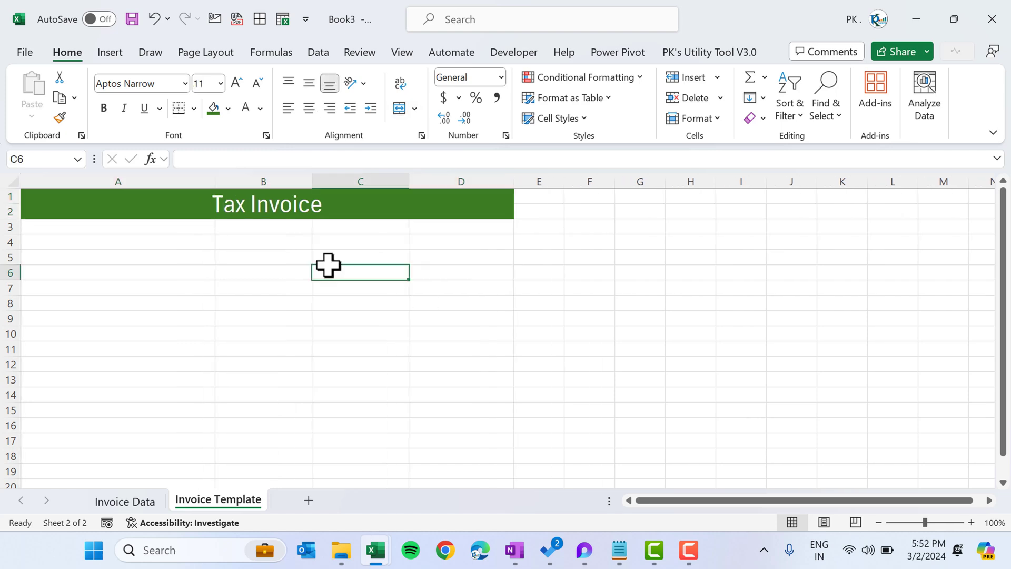
{"action": "key", "text": "ctrl+p"}
{"action": "key", "text": "Escape"}
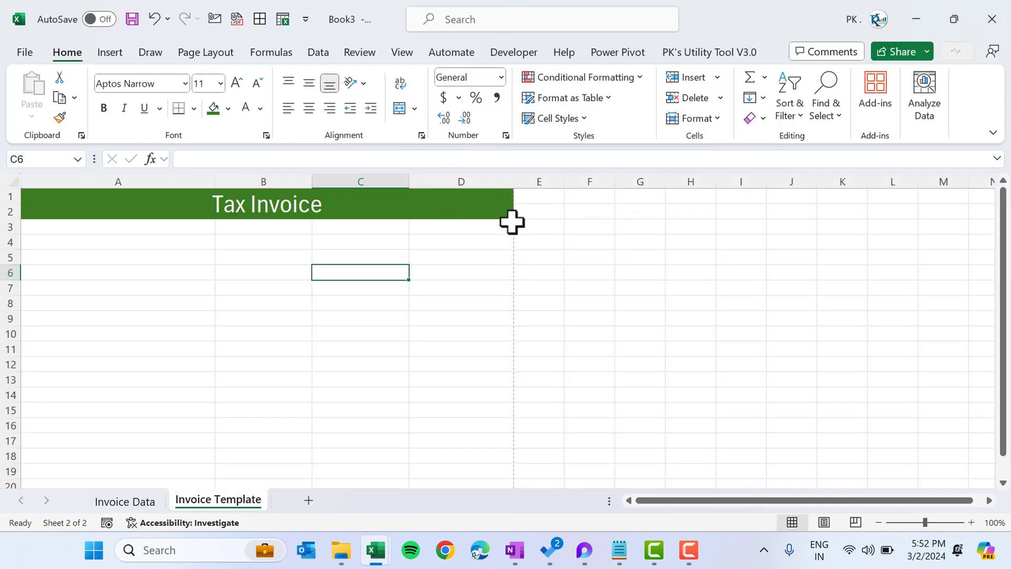
{"action": "left_click_drag", "start_coordinate": [512, 221], "coordinate": [498, 384]}
{"action": "left_click", "coordinate": [466, 261]}
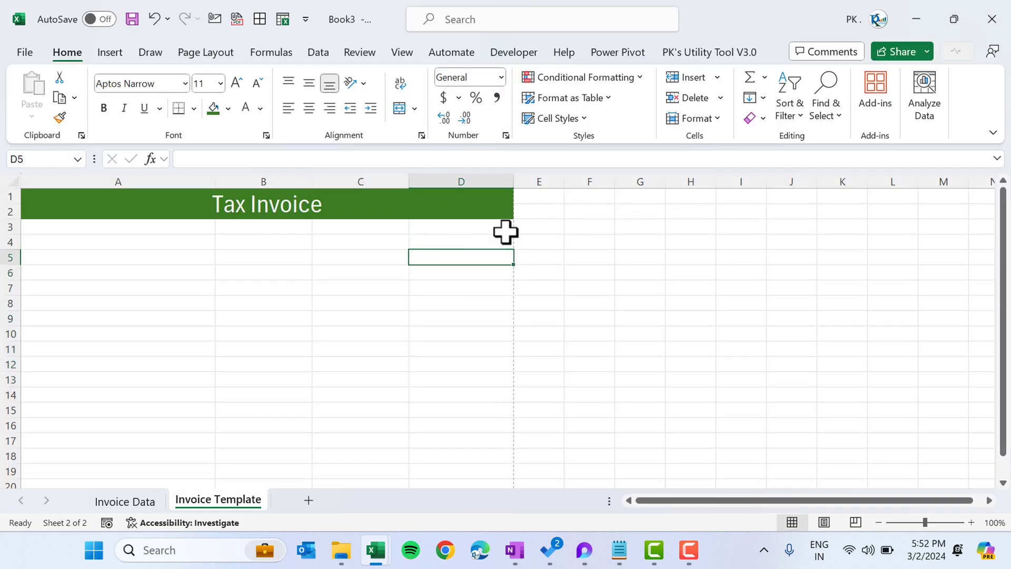
{"action": "left_click", "coordinate": [248, 225]}
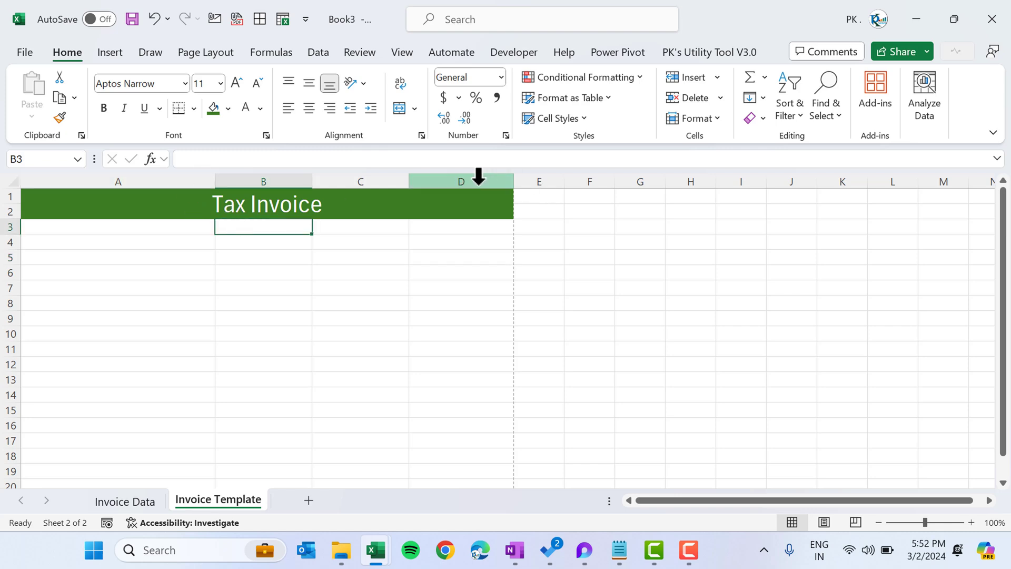
Copy the company name and contact block in A3:A8 of the finished invoice workbook into A3 of the new Invoice Template sheet.
{"action": "left_click", "coordinate": [134, 227]}
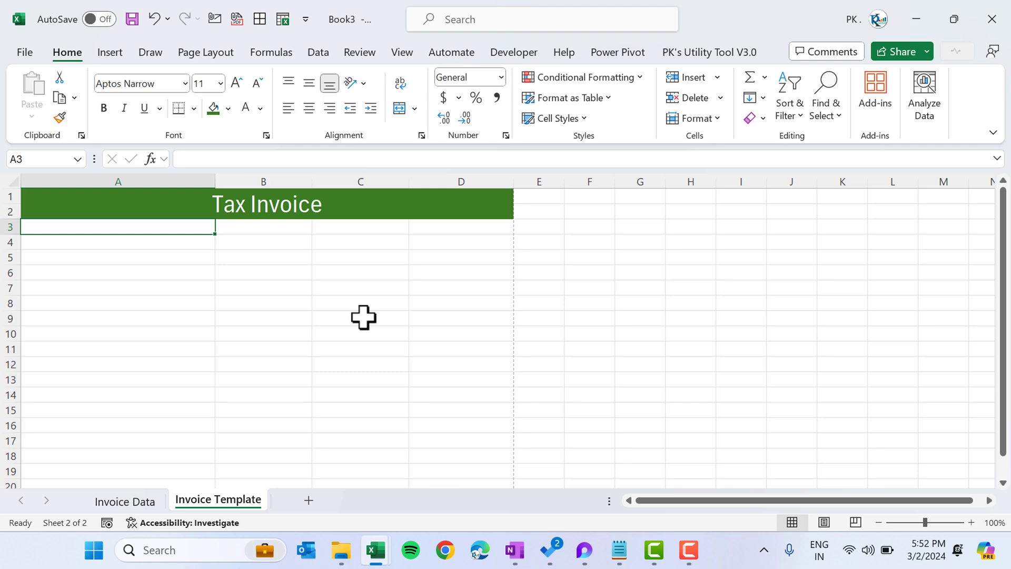
{"action": "key", "text": "shift+Down"}
{"action": "key", "text": "shift+Up"}
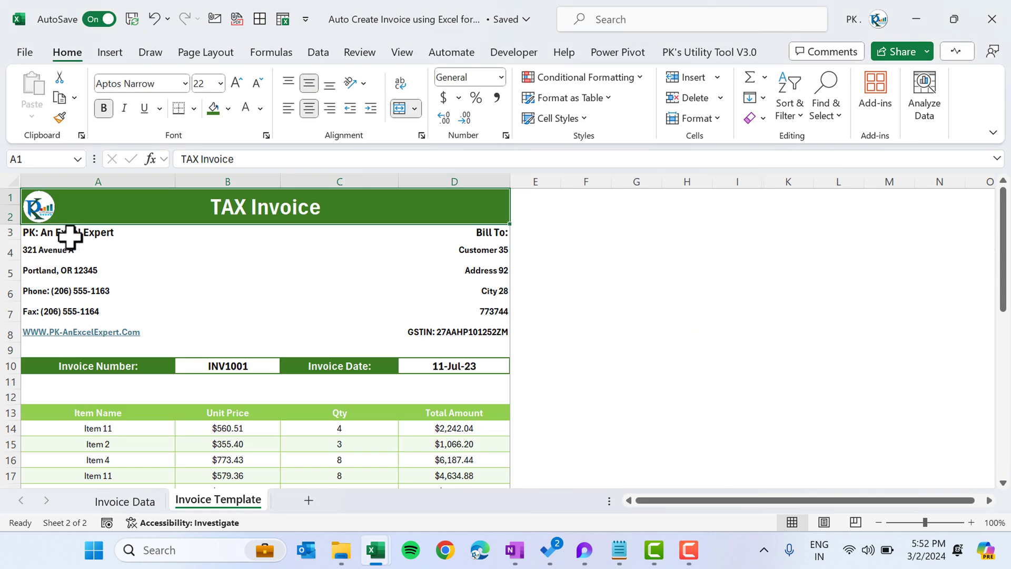
{"action": "left_click_drag", "start_coordinate": [68, 232], "coordinate": [68, 333]}
{"action": "key", "text": "ctrl+c"}
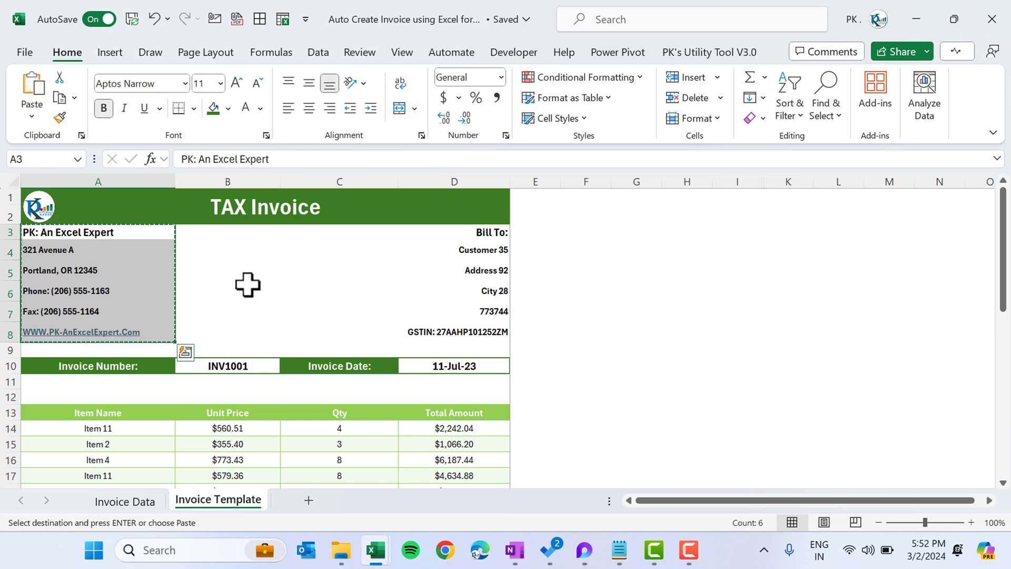
{"action": "key", "text": "alt+Tab"}
{"action": "key", "text": "ctrl+v"}
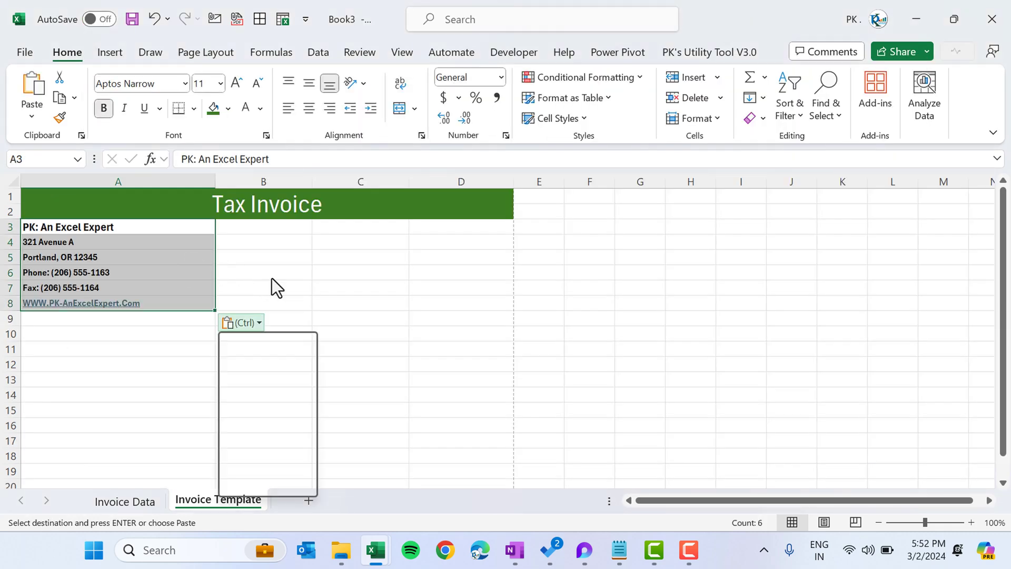
{"action": "key", "text": "Escape"}
{"action": "key", "text": "Escape"}
Merge columns C and D across each row from 3 to 8 and right-align the merged cells.
{"action": "left_click_drag", "start_coordinate": [395, 228], "coordinate": [471, 302]}
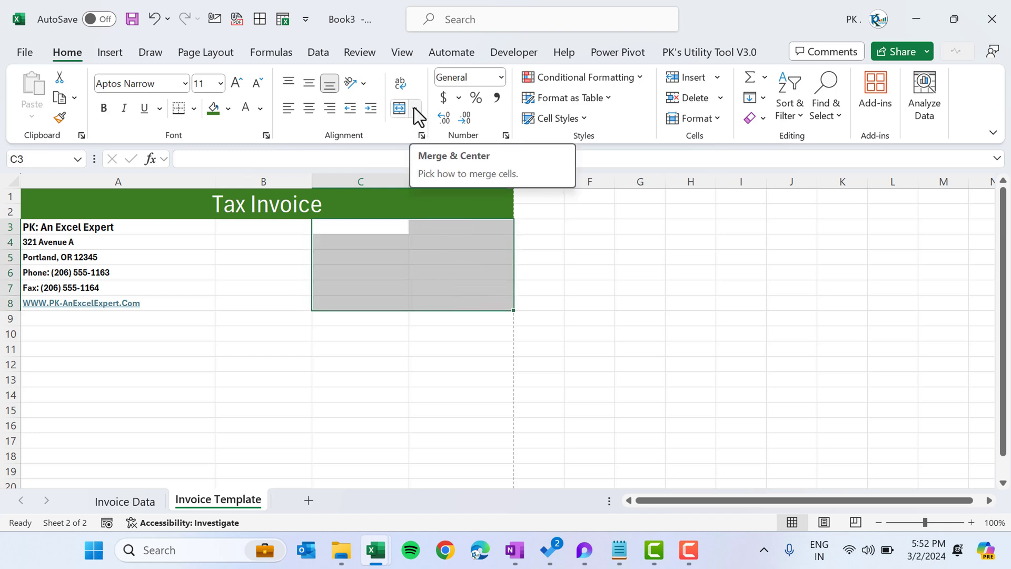
{"action": "left_click", "coordinate": [415, 108]}
{"action": "left_click", "coordinate": [442, 156]}
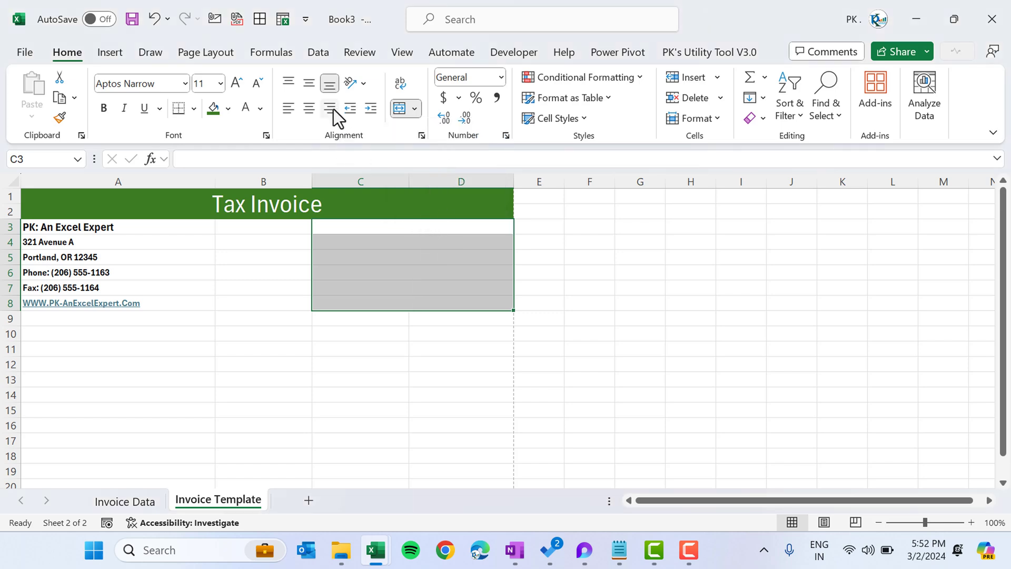
Enter a bold "Bill To:" heading in merged cell C3 and enlarge it to font size 12.
{"action": "double_click", "coordinate": [477, 232]}
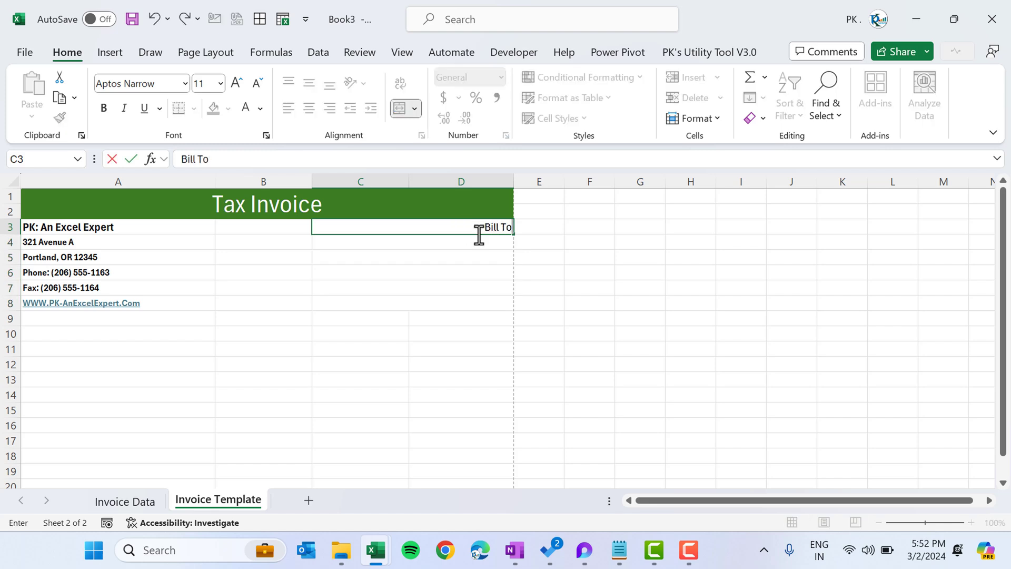
{"action": "key", "text": "Escape"}
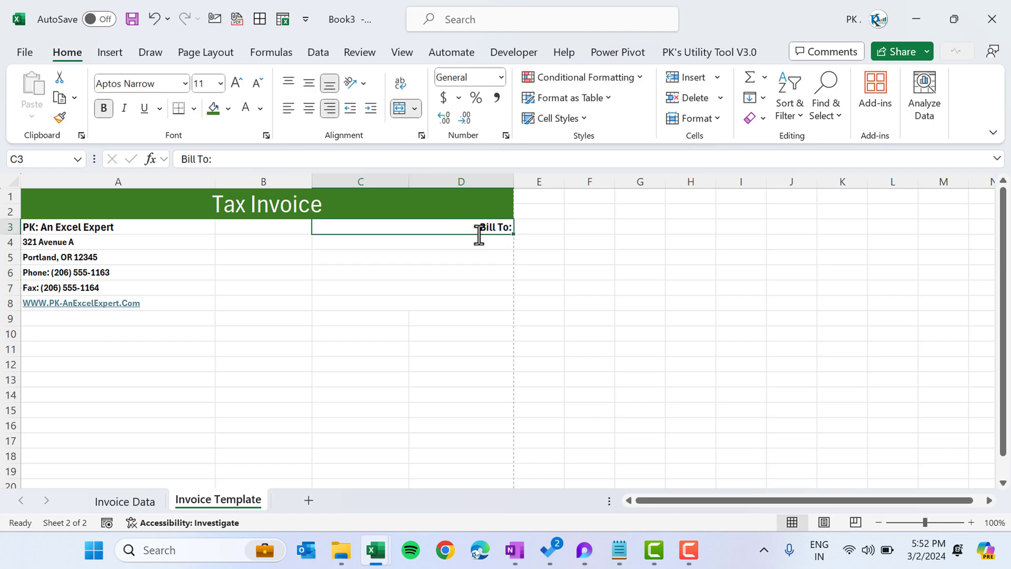
{"action": "left_click", "coordinate": [237, 83]}
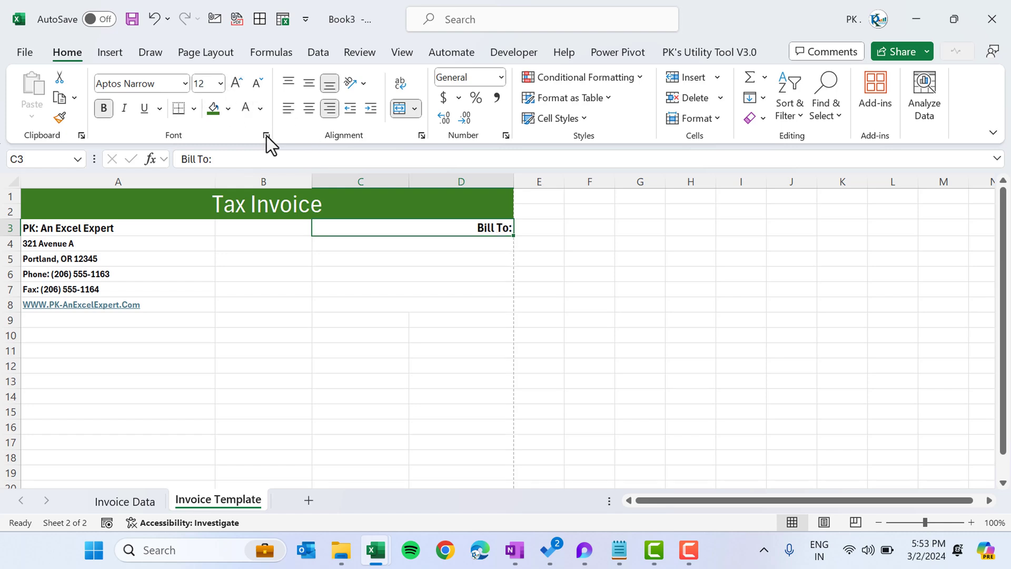
Increase the height of rows 4 to 8 slightly and evenly.
{"action": "left_click_drag", "start_coordinate": [420, 247], "coordinate": [426, 300]}
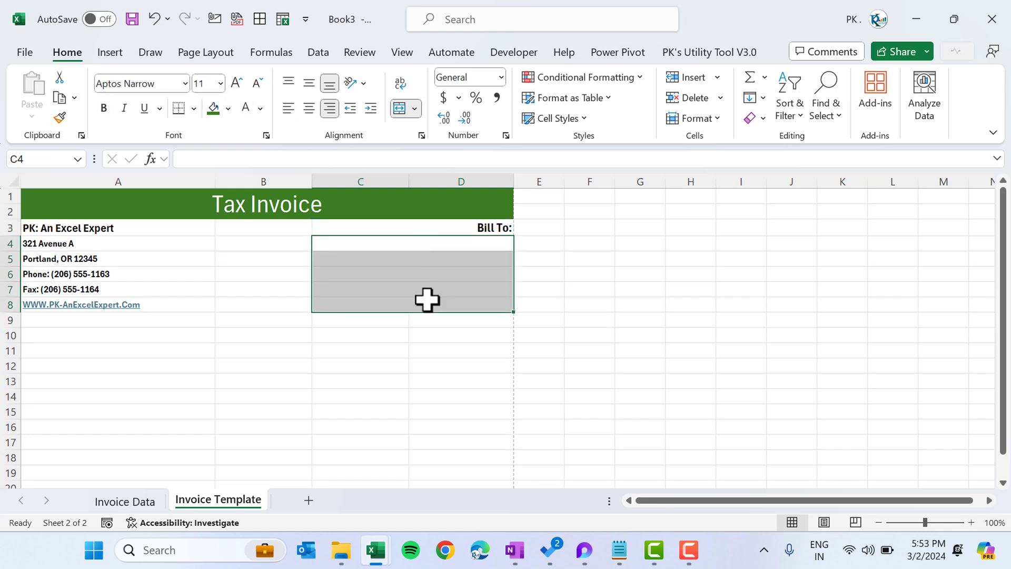
{"action": "key", "text": "shift+space"}
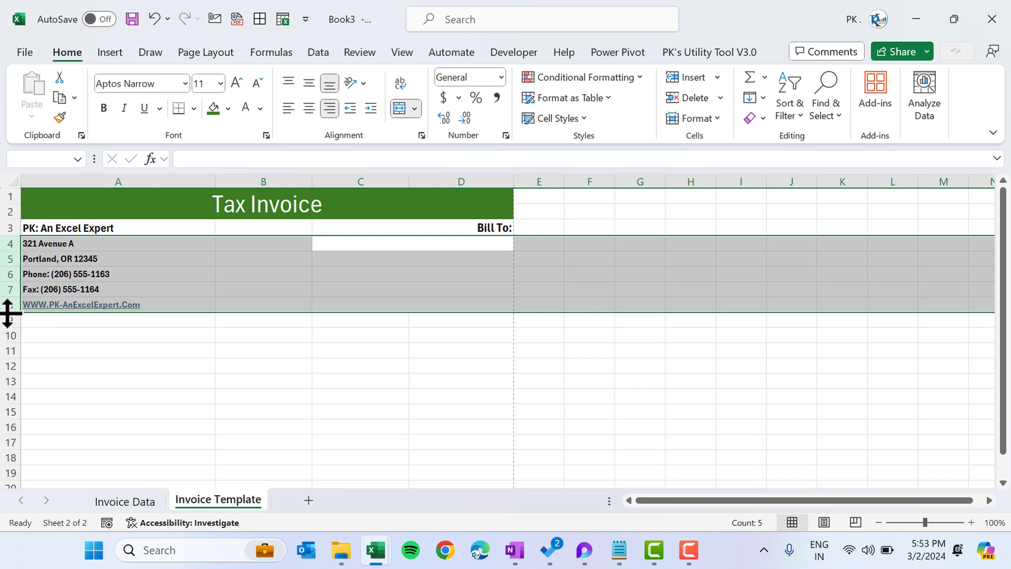
{"action": "left_click_drag", "start_coordinate": [8, 312], "coordinate": [9, 316]}
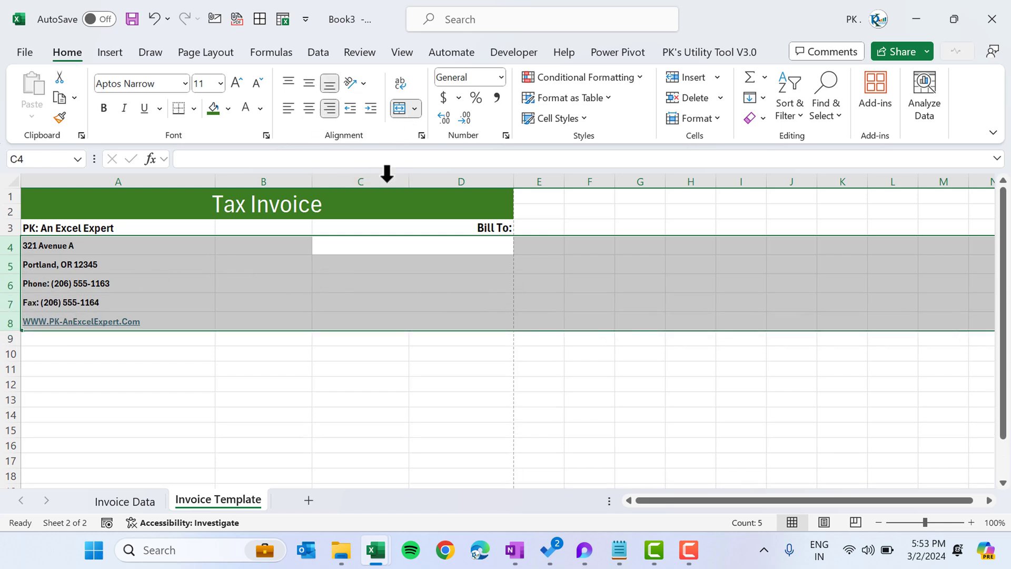
{"action": "left_click", "coordinate": [482, 307]}
Enter the label "Invoice Number" in A10 and the label "Invoice Date:" in C10.
{"action": "left_click", "coordinate": [66, 355]}
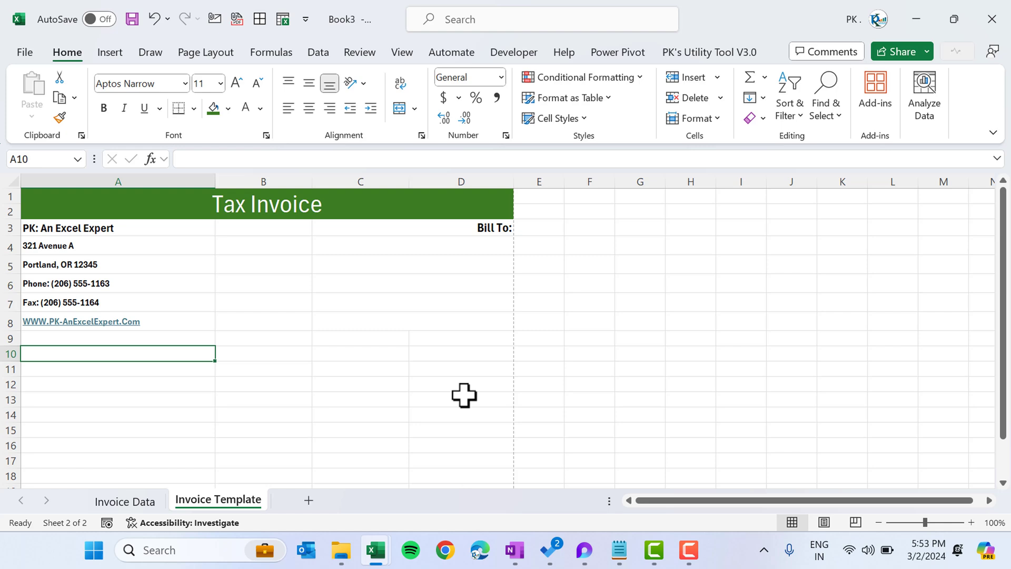
{"action": "type", "text": "Invoice Number"}
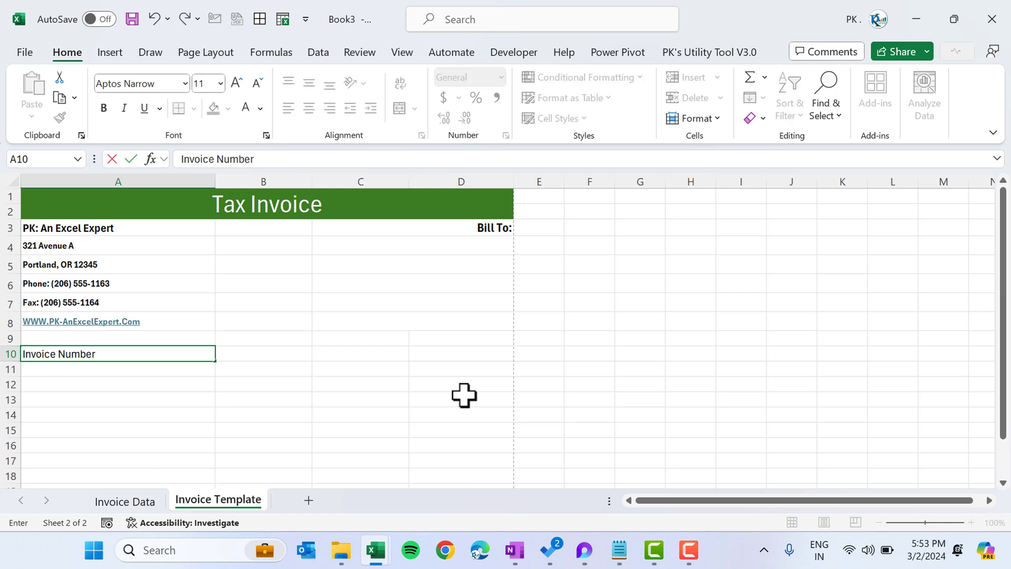
{"action": "key", "text": "Tab"}
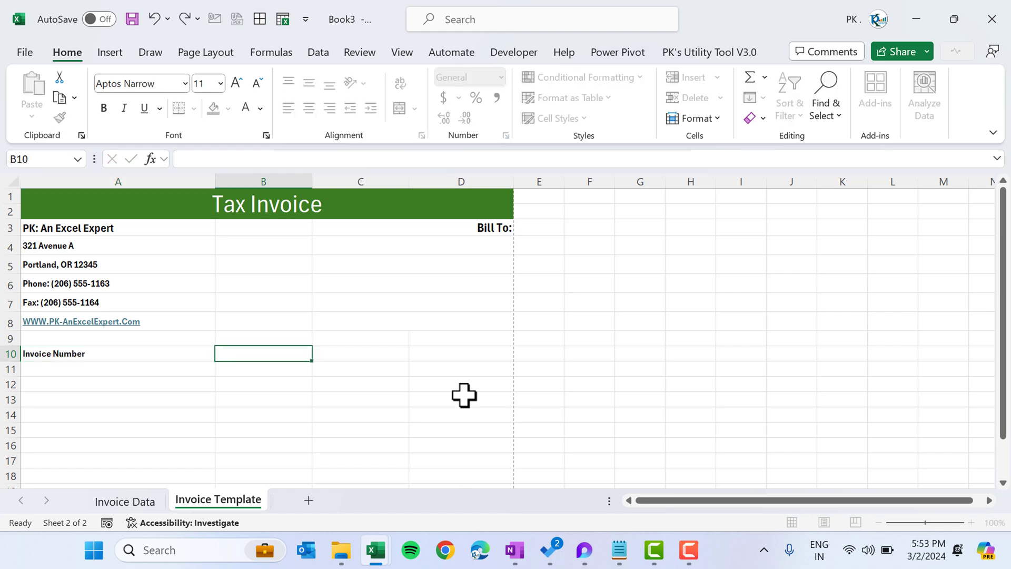
{"action": "key", "text": "Tab"}
{"action": "type", "text": "Inv"}
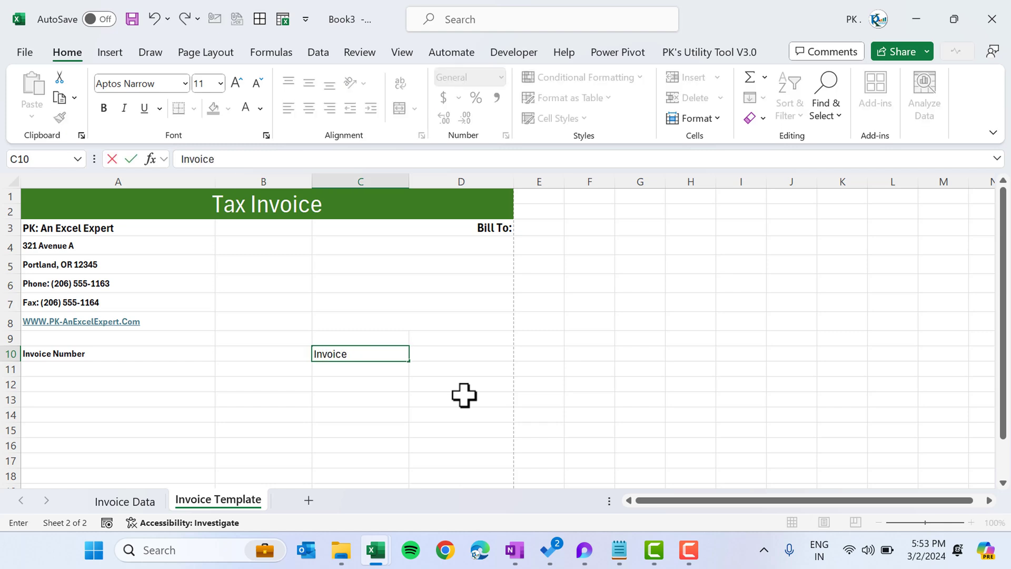
{"action": "type", "text": "oice Date:"}
{"action": "key", "text": "Return"}
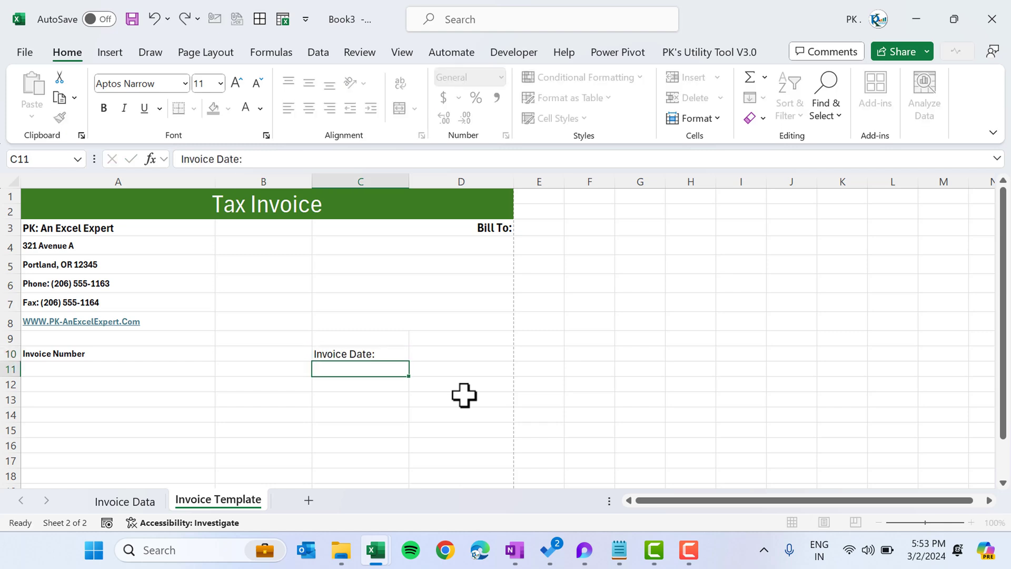
Add a colon to the end of the Invoice Number label in A10.
{"action": "key", "text": "Up"}
{"action": "key", "text": "Left"}
{"action": "key", "text": "Left"}
{"action": "left_click", "coordinate": [366, 163]}
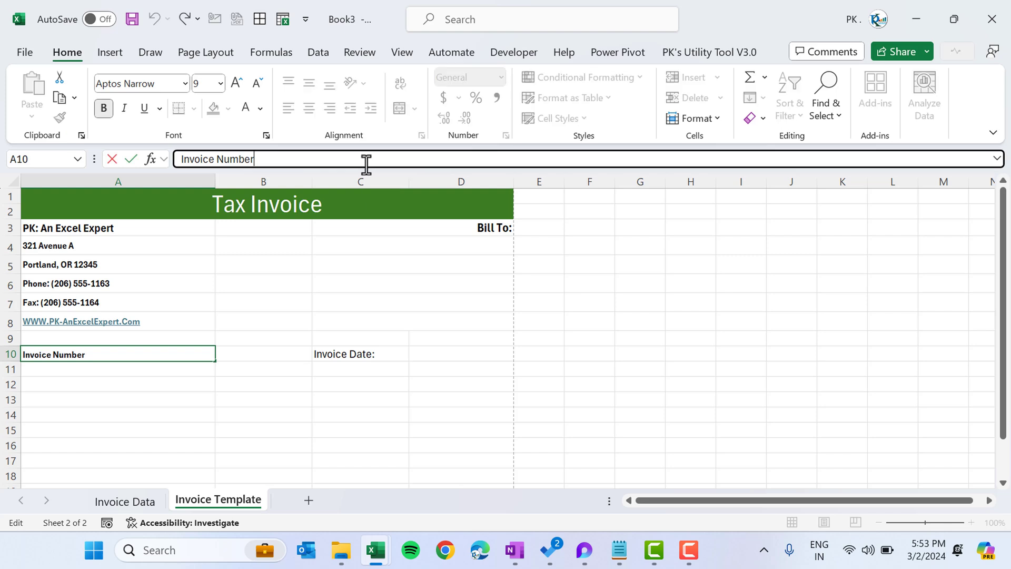
{"action": "type", "text": ":"}
{"action": "key", "text": "Return"}
Make cells A10 to D10 bold and set their font size to 11.
{"action": "key", "text": "Up"}
{"action": "key", "text": "shift+Right"}
{"action": "key", "text": "shift+Right"}
{"action": "key", "text": "shift+Right"}
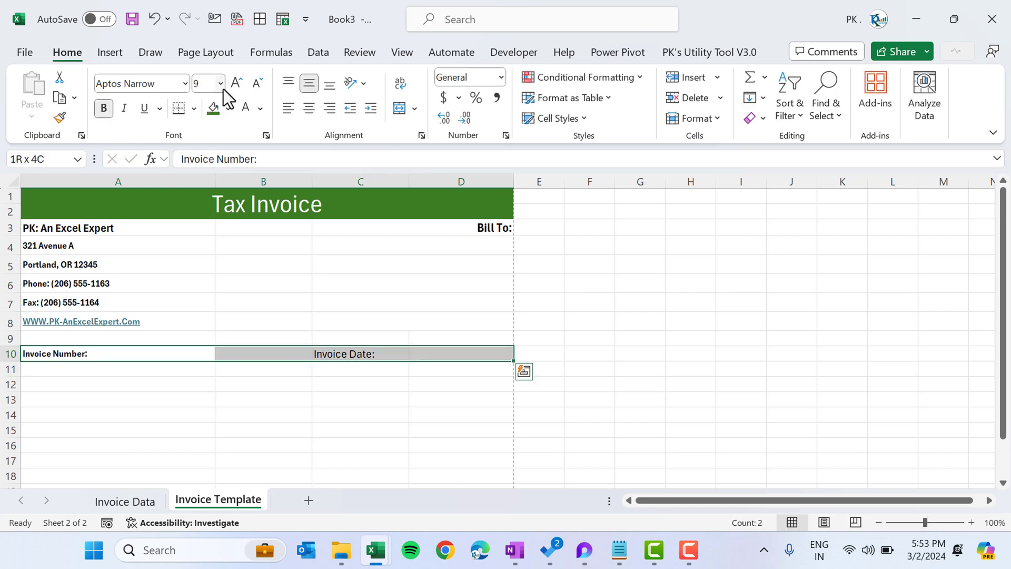
{"action": "left_click", "coordinate": [107, 110]}
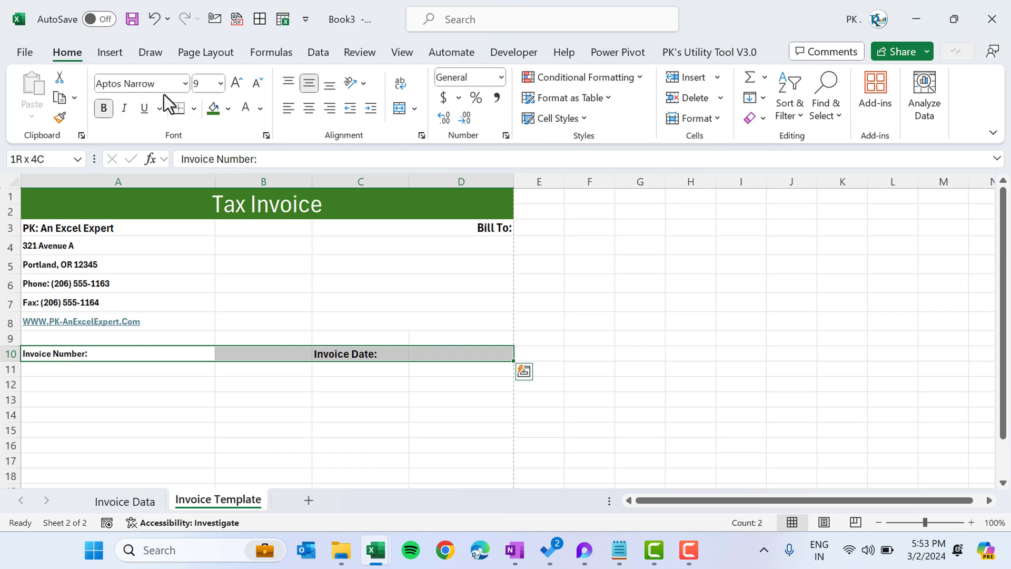
{"action": "left_click", "coordinate": [237, 82]}
{"action": "left_click", "coordinate": [238, 83]}
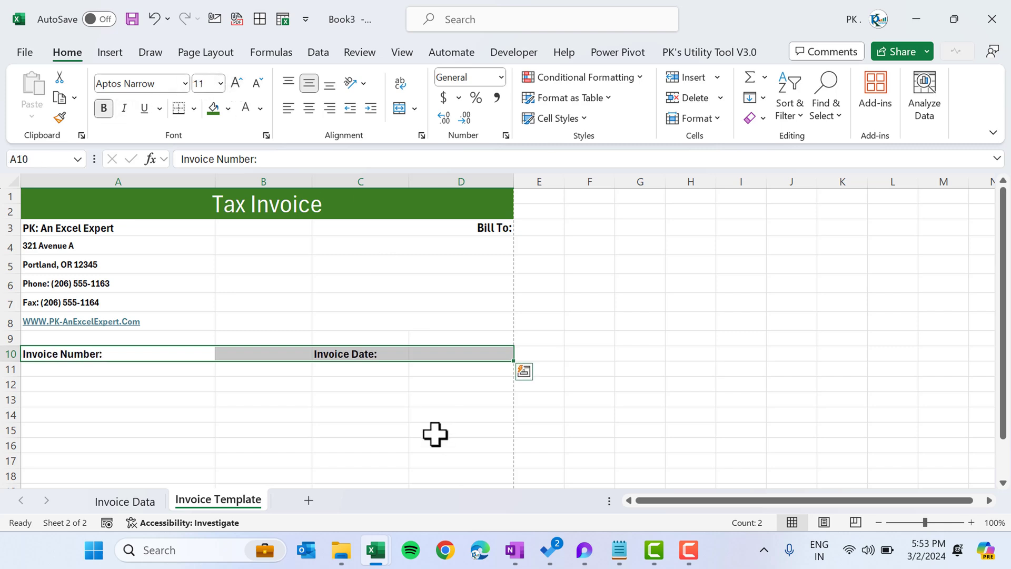
Give the Invoice Number label a dark green fill and white font, and copy this formatting to the Invoice Date label.
{"action": "left_click", "coordinate": [294, 354]}
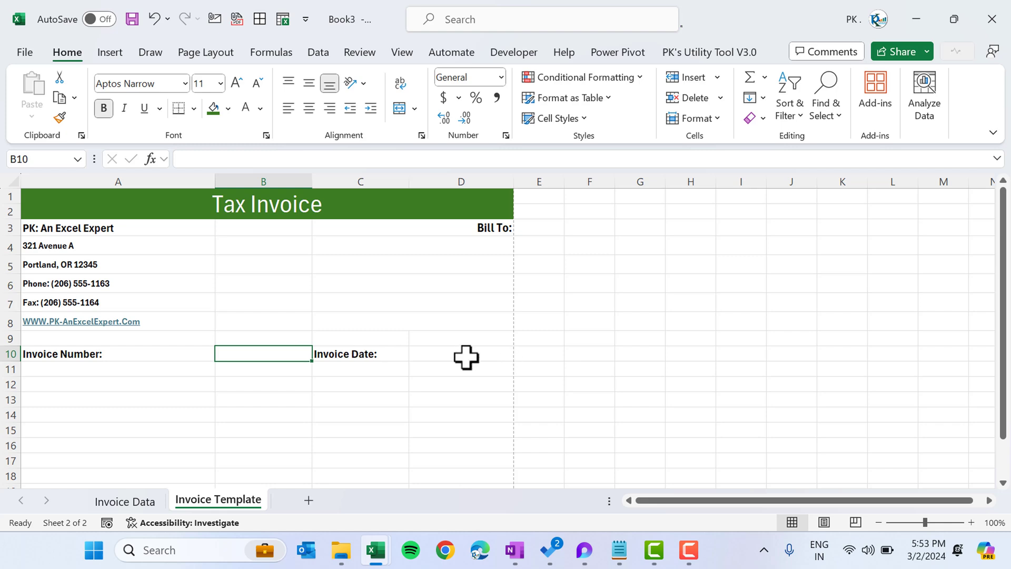
{"action": "left_click", "coordinate": [379, 352]}
{"action": "left_click", "coordinate": [106, 353]}
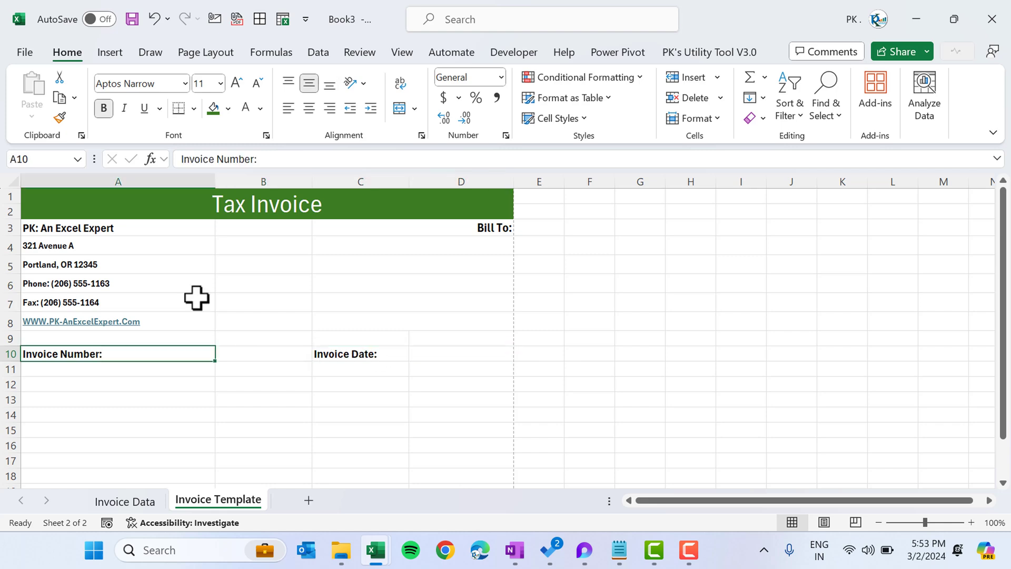
{"action": "left_click", "coordinate": [228, 109]}
{"action": "left_click", "coordinate": [333, 201]}
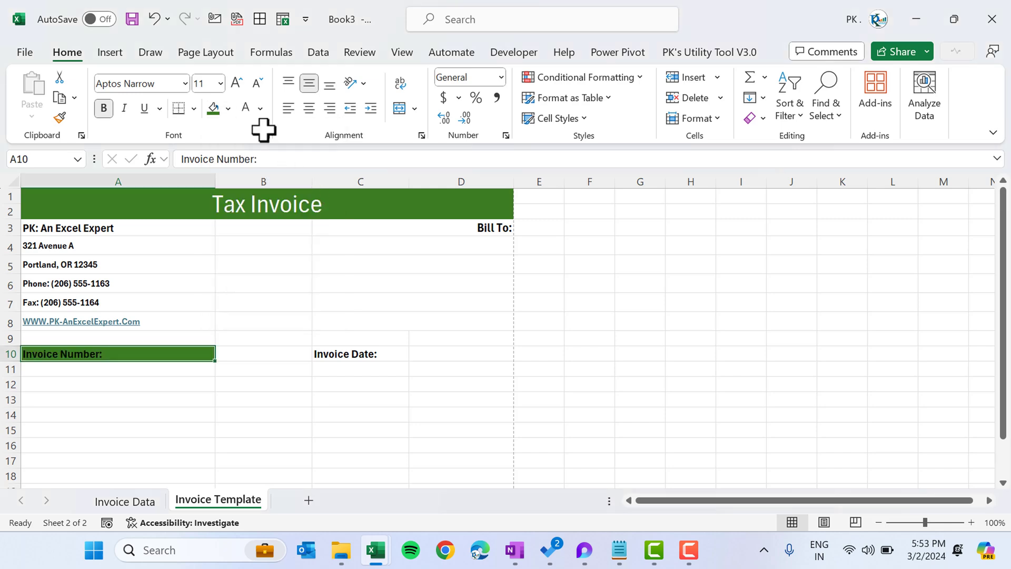
{"action": "left_click", "coordinate": [247, 110]}
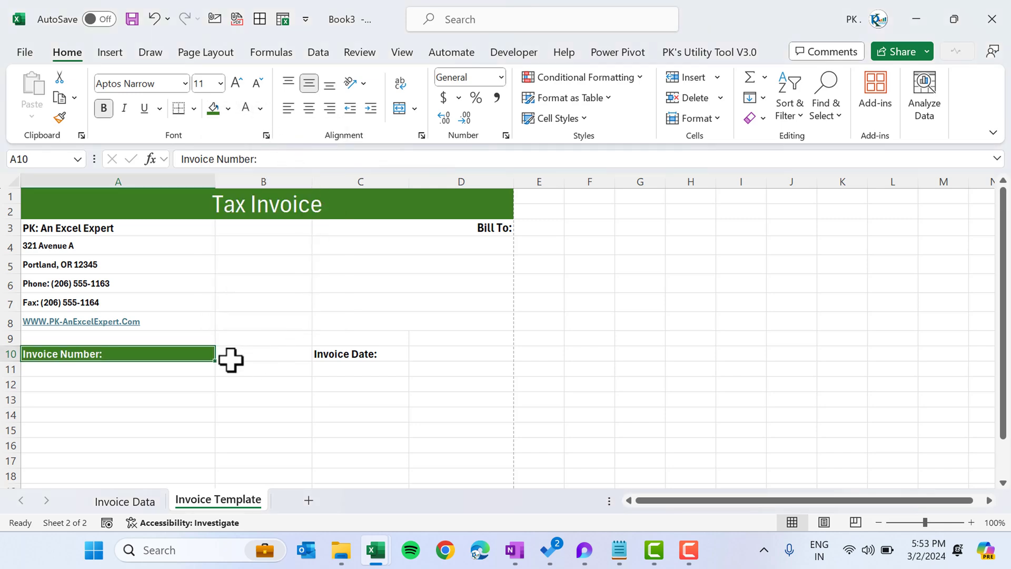
{"action": "left_click", "coordinate": [61, 122]}
{"action": "left_click", "coordinate": [388, 355]}
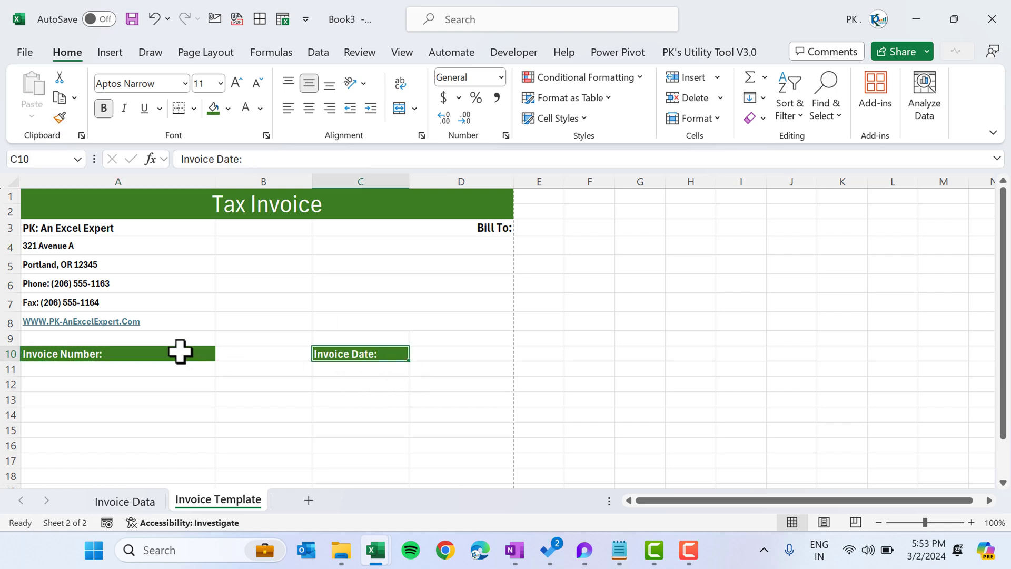
Apply medium-thick dark green outline and inside borders to cells A10 to D10.
{"action": "left_click", "coordinate": [208, 354]}
{"action": "left_click_drag", "start_coordinate": [225, 356], "coordinate": [483, 355]}
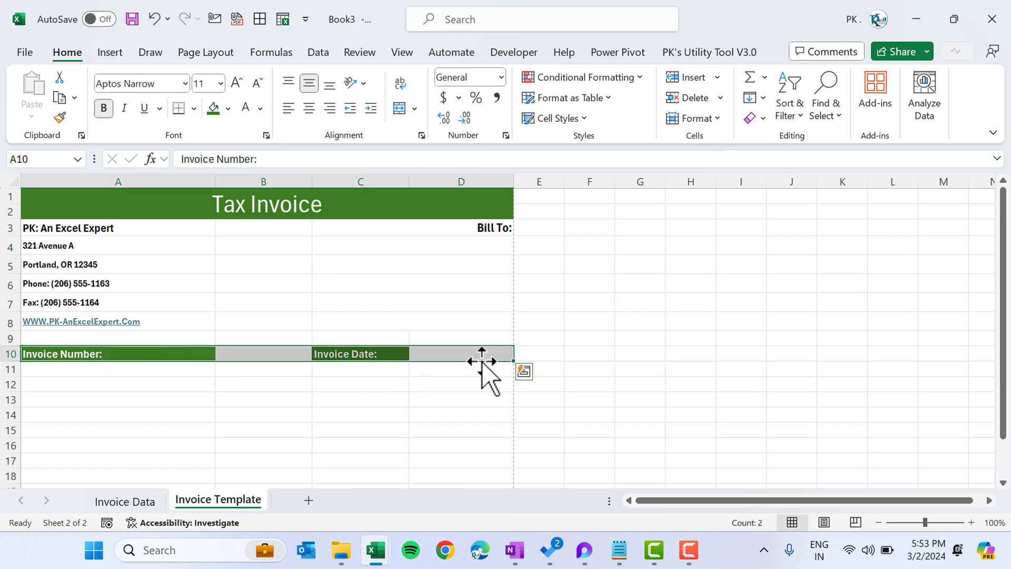
{"action": "key", "text": "ctrl+1"}
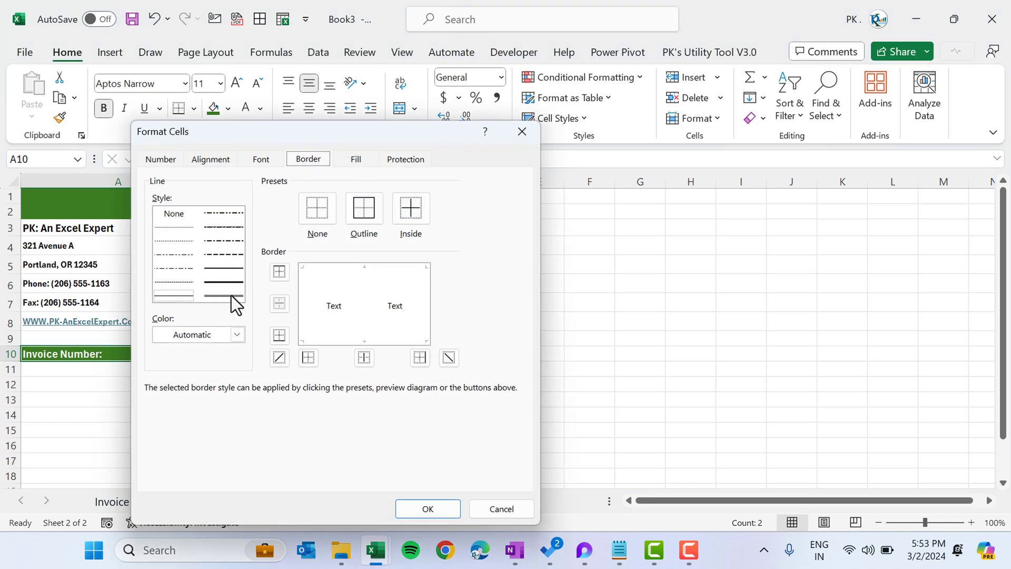
{"action": "left_click", "coordinate": [225, 281]}
{"action": "left_click", "coordinate": [237, 334]}
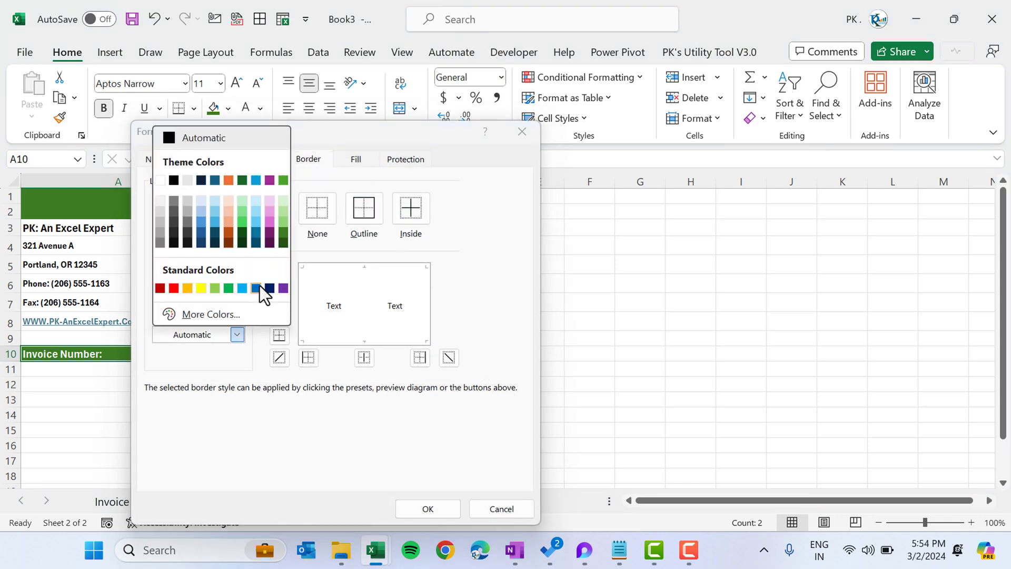
{"action": "left_click", "coordinate": [283, 233]}
{"action": "left_click", "coordinate": [368, 212]}
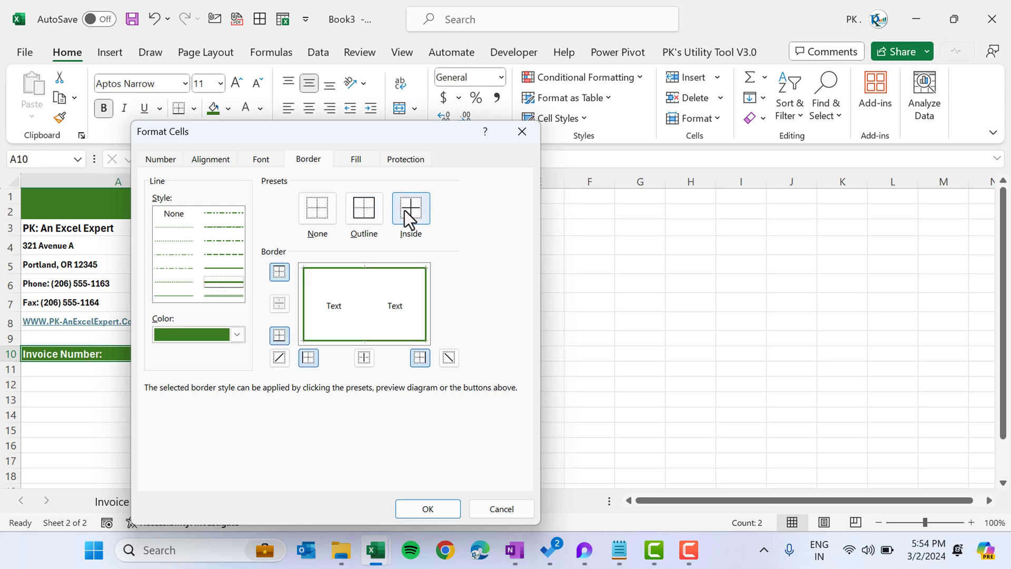
{"action": "left_click", "coordinate": [406, 210]}
{"action": "left_click", "coordinate": [424, 510]}
{"action": "left_click", "coordinate": [289, 354]}
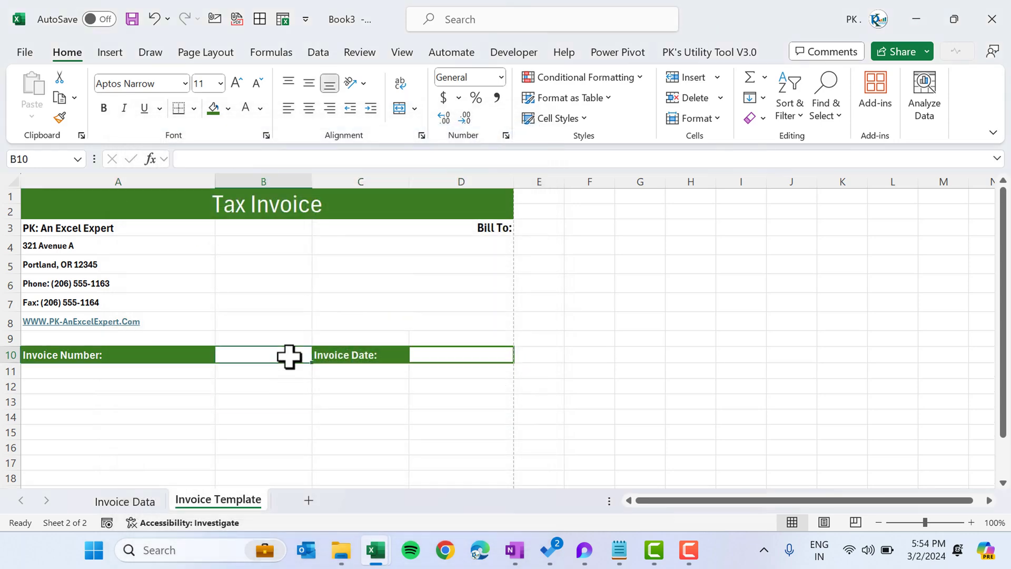
{"action": "left_click", "coordinate": [458, 356]}
Enter the table headers Item Name, Unit Price, Qty and Total Amount in cells A12 to D12.
{"action": "left_click", "coordinate": [201, 380]}
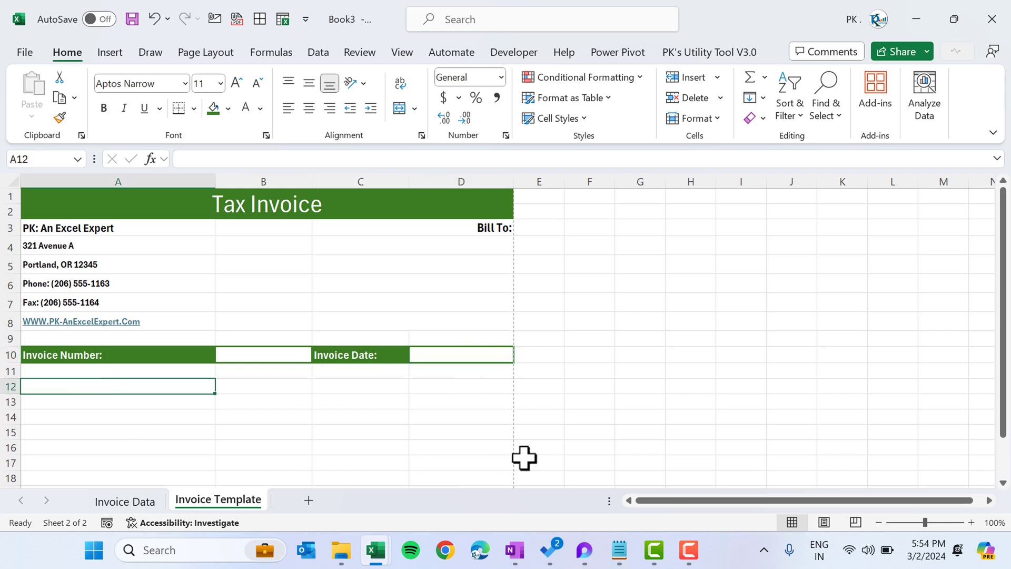
{"action": "type", "text": "Item Name"}
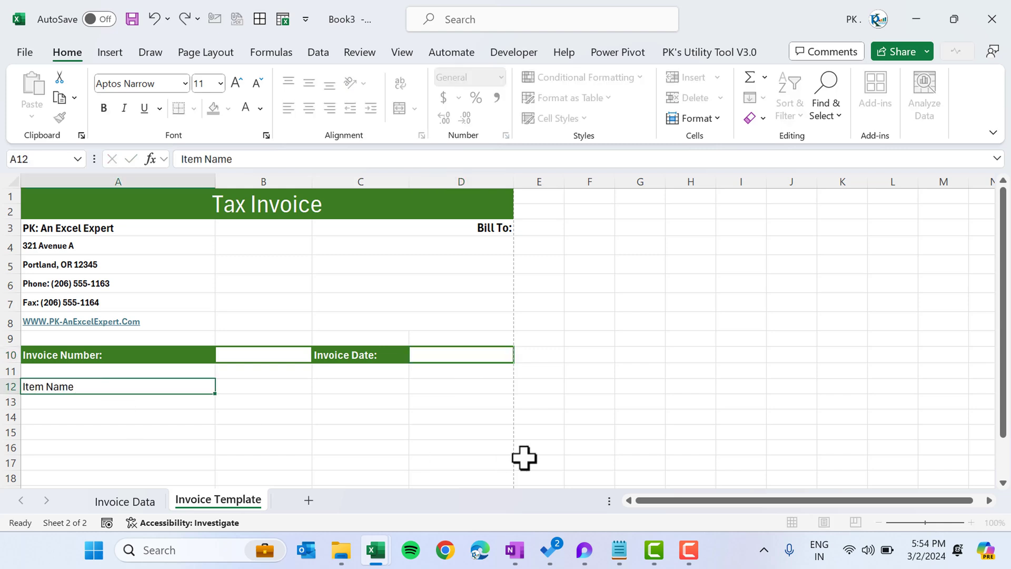
{"action": "key", "text": "Tab"}
{"action": "type", "text": "U"}
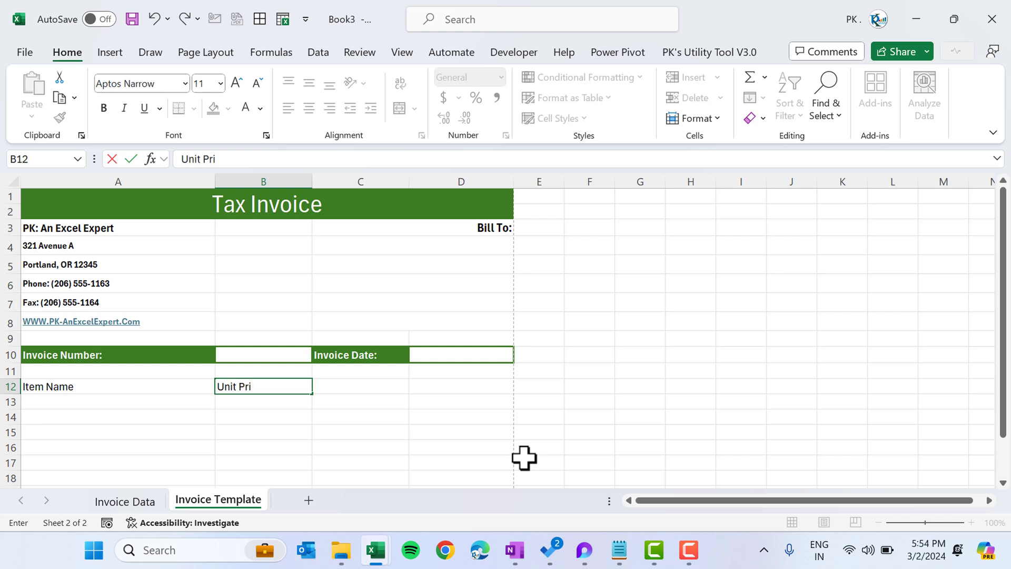
{"action": "key", "text": "Tab"}
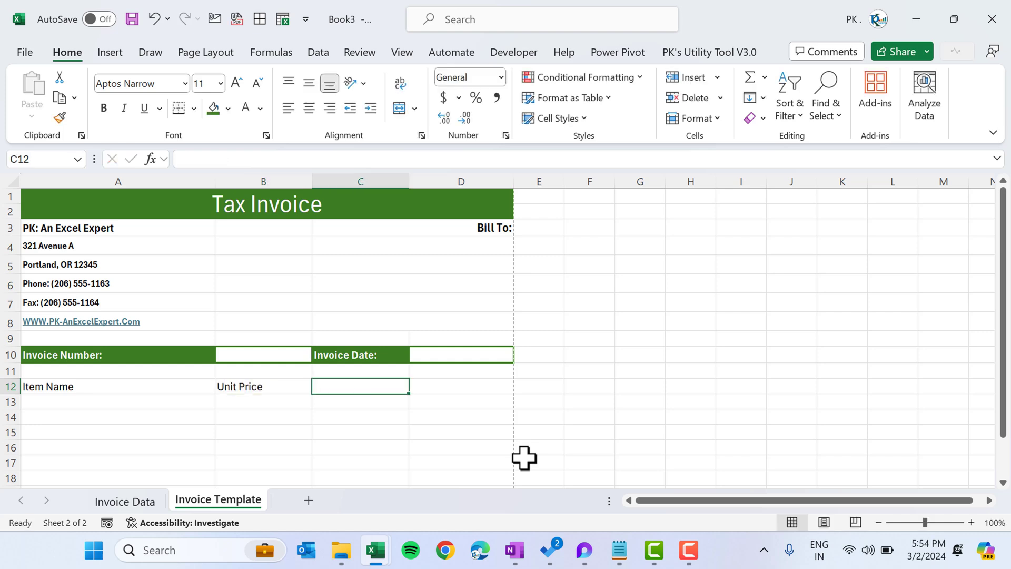
{"action": "type", "text": "Qty"}
{"action": "key", "text": "Tab"}
{"action": "type", "text": "To"}
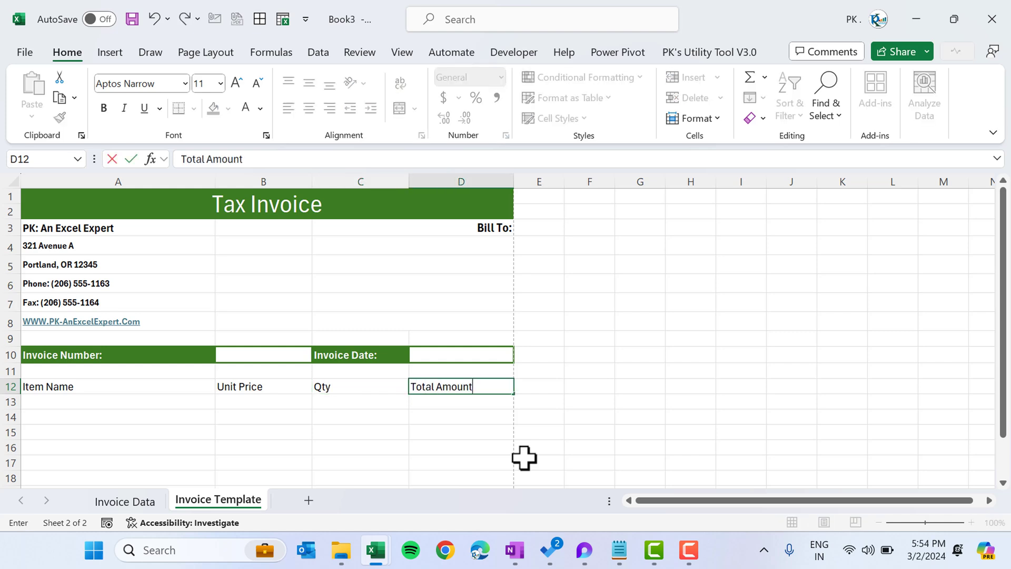
{"action": "key", "text": "Return"}
Center cells A12 to D30 horizontally and vertically and reduce their font size to 10.
{"action": "key", "text": "Up"}
{"action": "key", "text": "shift+Right"}
{"action": "key", "text": "shift+Right"}
{"action": "key", "text": "shift+Right"}
{"action": "key", "text": "shift+Down"}
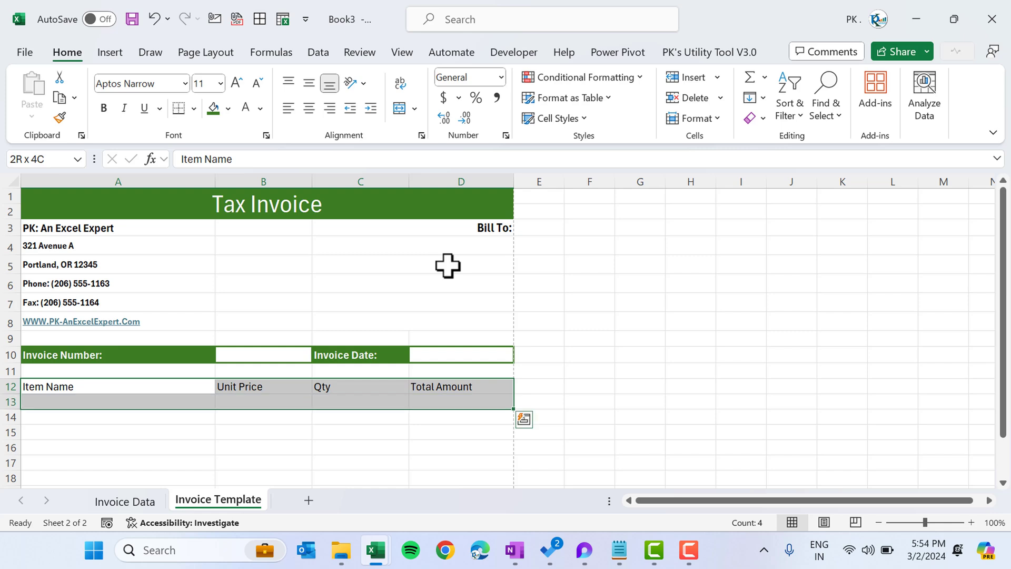
{"action": "key", "text": "shift+Down"}
{"action": "key", "text": "shift+Down"}
{"action": "key", "text": "shift+Down"}
{"action": "key", "text": "shift+Down"}
{"action": "key", "text": "shift+Down"}
{"action": "key", "text": "shift+Down"}
{"action": "key", "text": "shift+Down"}
{"action": "key", "text": "shift+Down"}
{"action": "key", "text": "shift+Down"}
{"action": "key", "text": "shift+Down"}
{"action": "key", "text": "shift+Down"}
{"action": "key", "text": "shift+Down"}
{"action": "key", "text": "shift+Down"}
{"action": "key", "text": "shift+Down"}
{"action": "key", "text": "shift+Down"}
{"action": "key", "text": "shift+Down"}
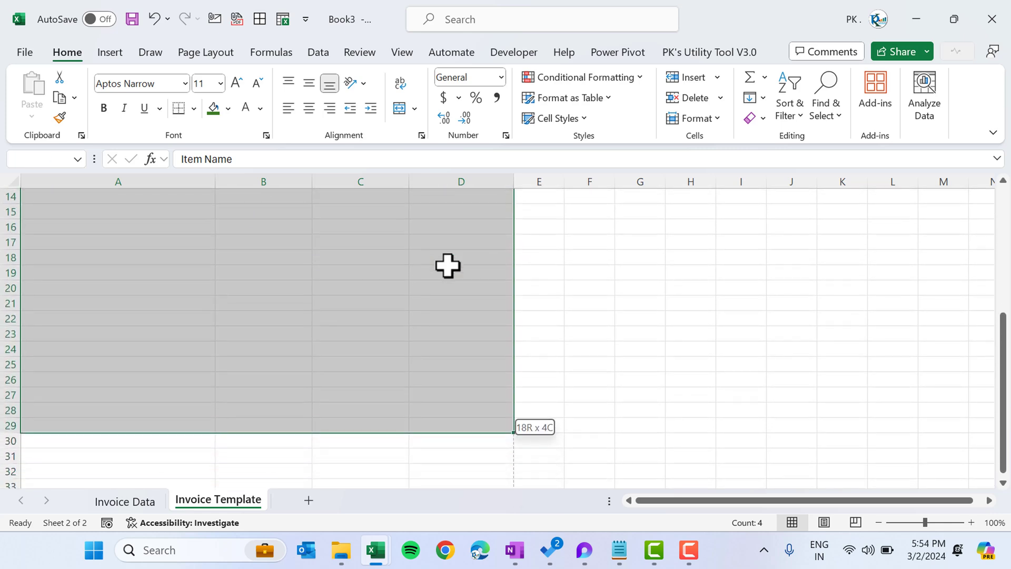
{"action": "key", "text": "shift+Up"}
{"action": "scroll", "coordinate": [436, 271], "scroll_direction": "up", "scroll_amount": 2}
{"action": "scroll", "coordinate": [435, 274], "scroll_direction": "down", "scroll_amount": 1}
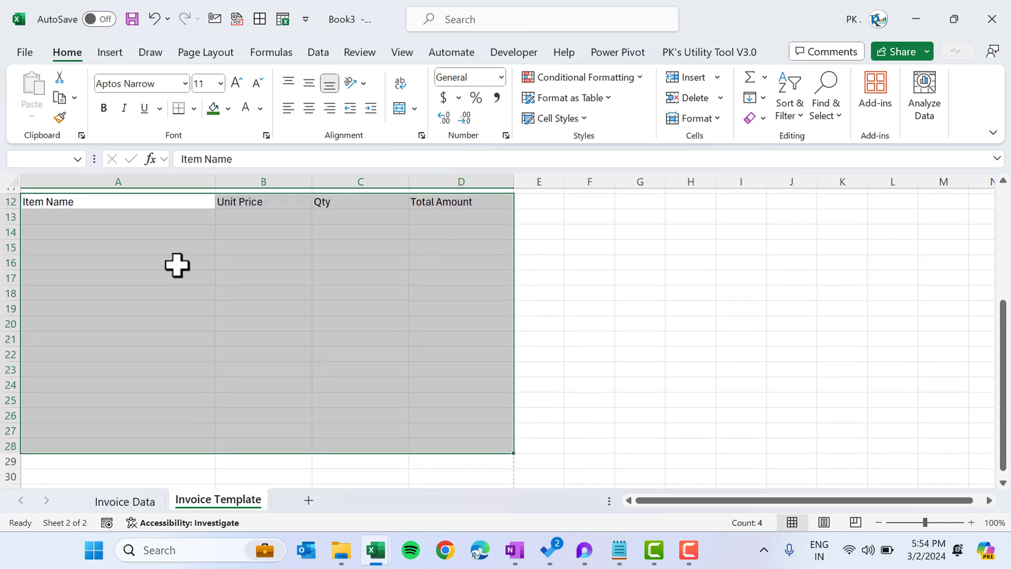
{"action": "key", "text": "shift+Down"}
{"action": "key", "text": "shift+Down"}
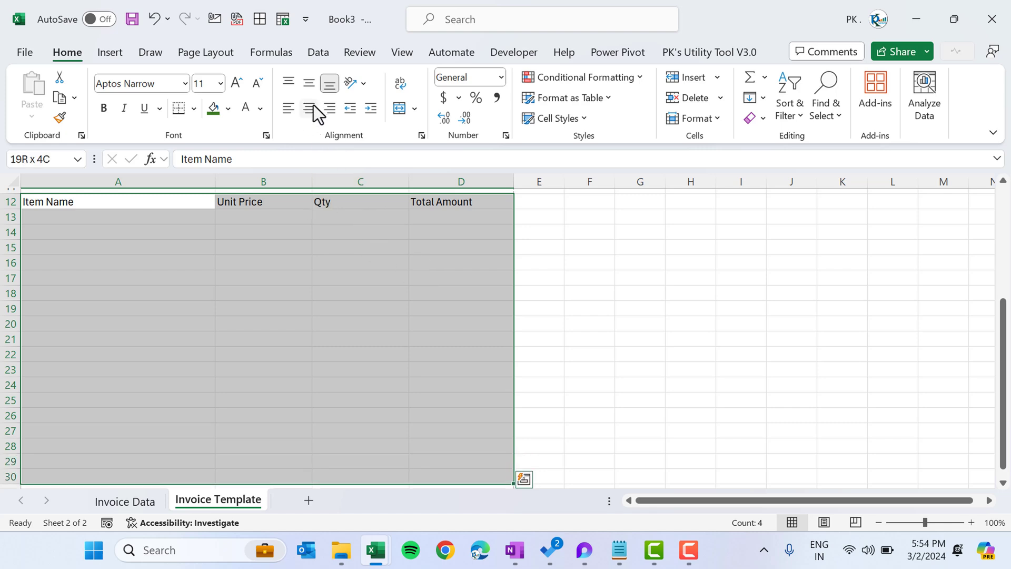
{"action": "left_click", "coordinate": [310, 107]}
{"action": "left_click", "coordinate": [310, 83]}
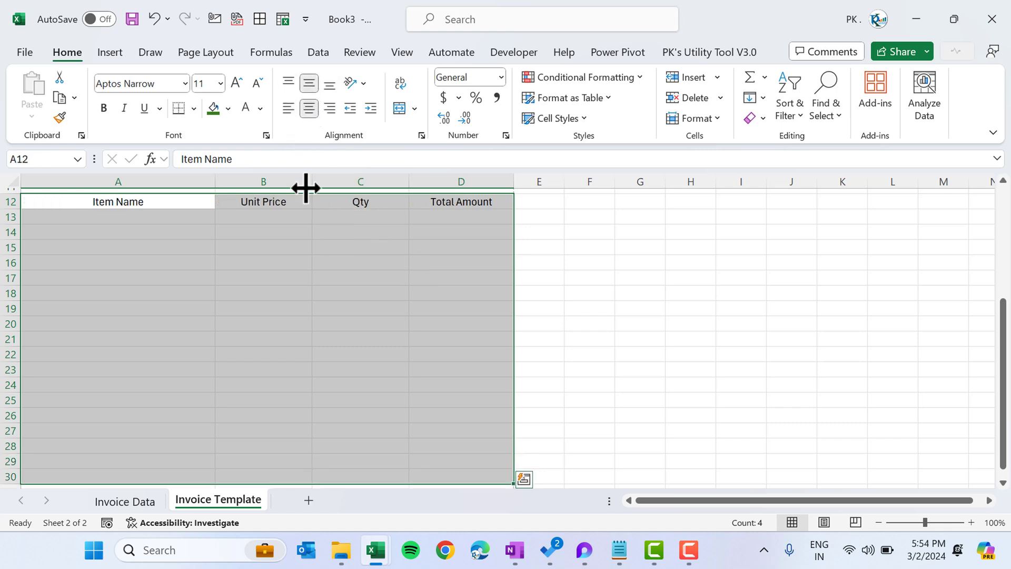
{"action": "left_click", "coordinate": [258, 82]}
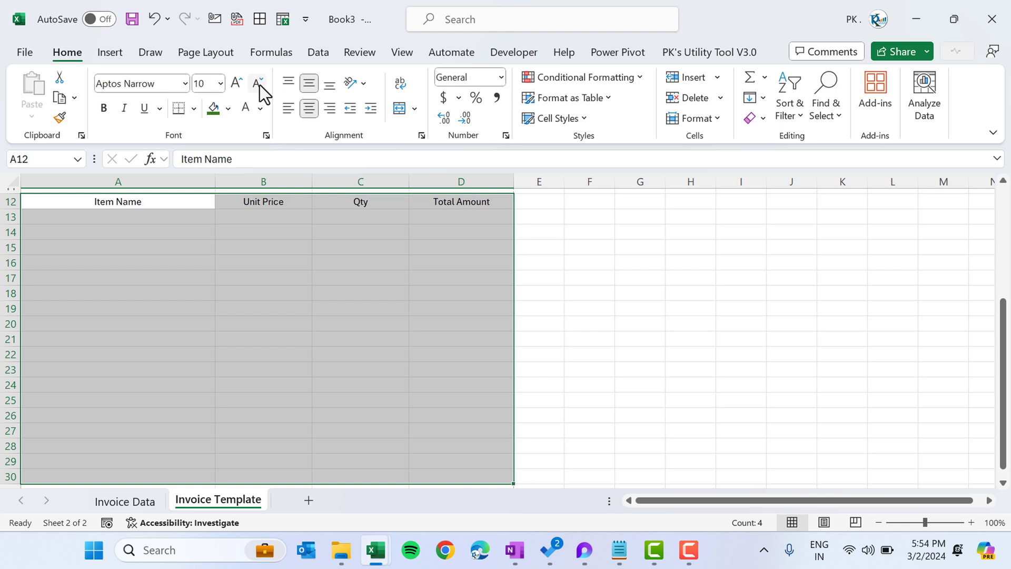
Apply thin light green outline and inside borders to cells A12 to D30.
{"action": "key", "text": "ctrl+1"}
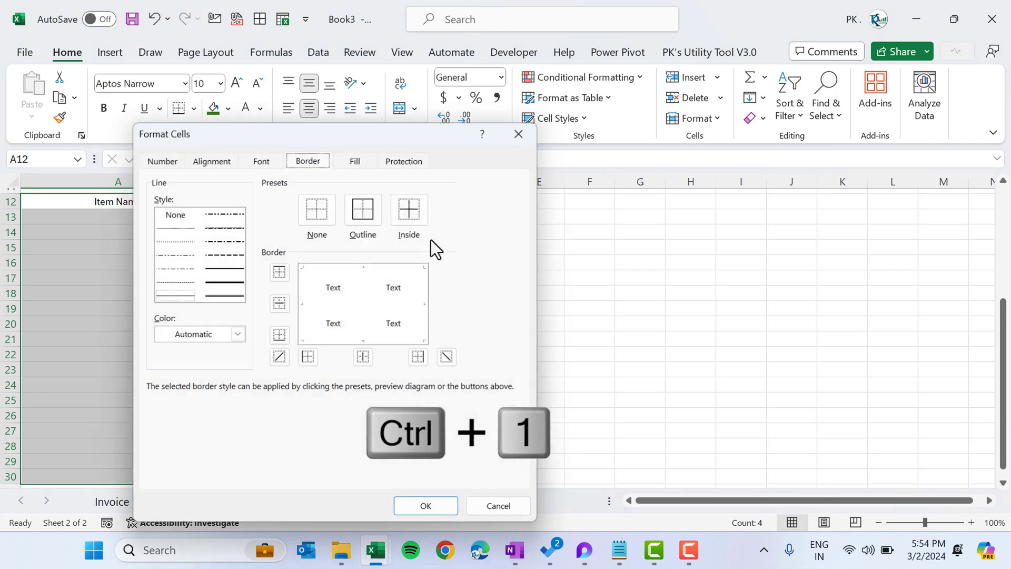
{"action": "left_click", "coordinate": [190, 296]}
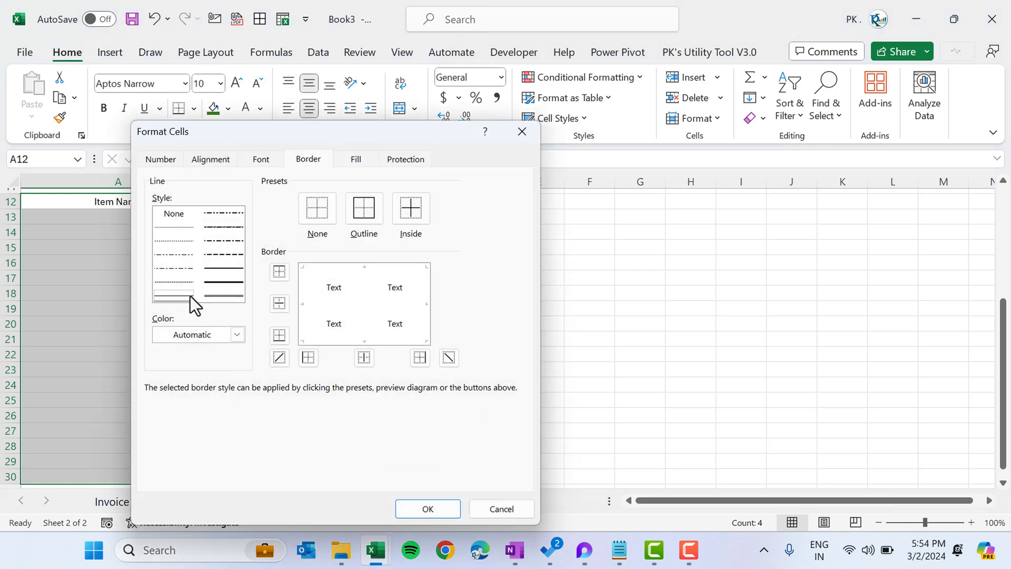
{"action": "left_click", "coordinate": [236, 335]}
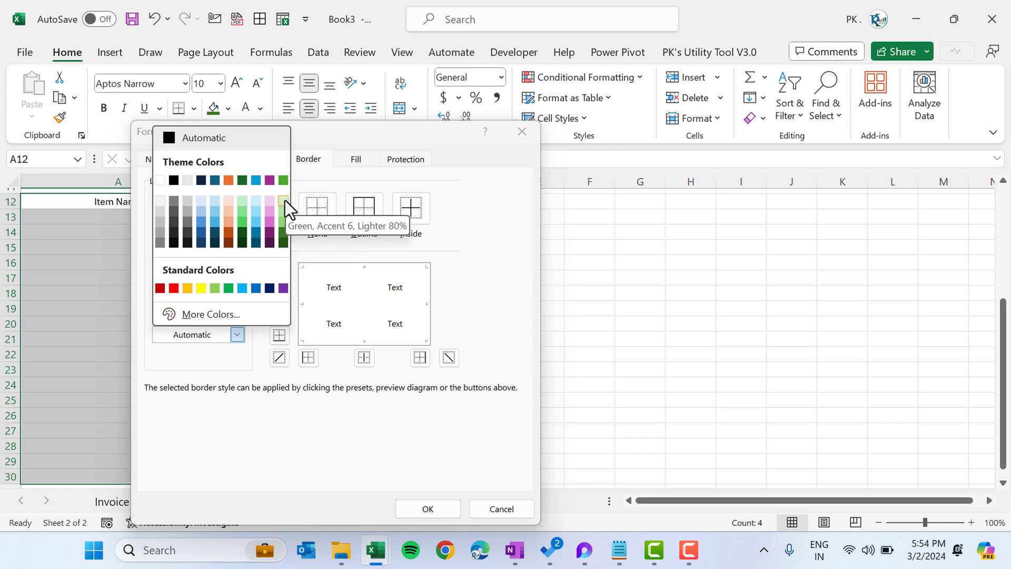
{"action": "left_click", "coordinate": [214, 287]}
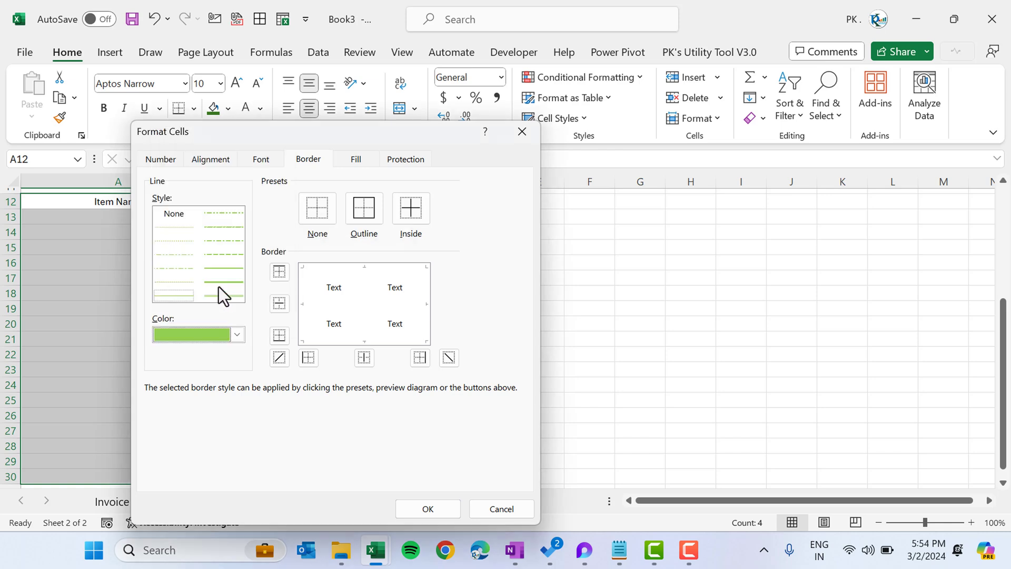
{"action": "left_click", "coordinate": [371, 202]}
{"action": "left_click", "coordinate": [405, 207]}
{"action": "left_click", "coordinate": [426, 509]}
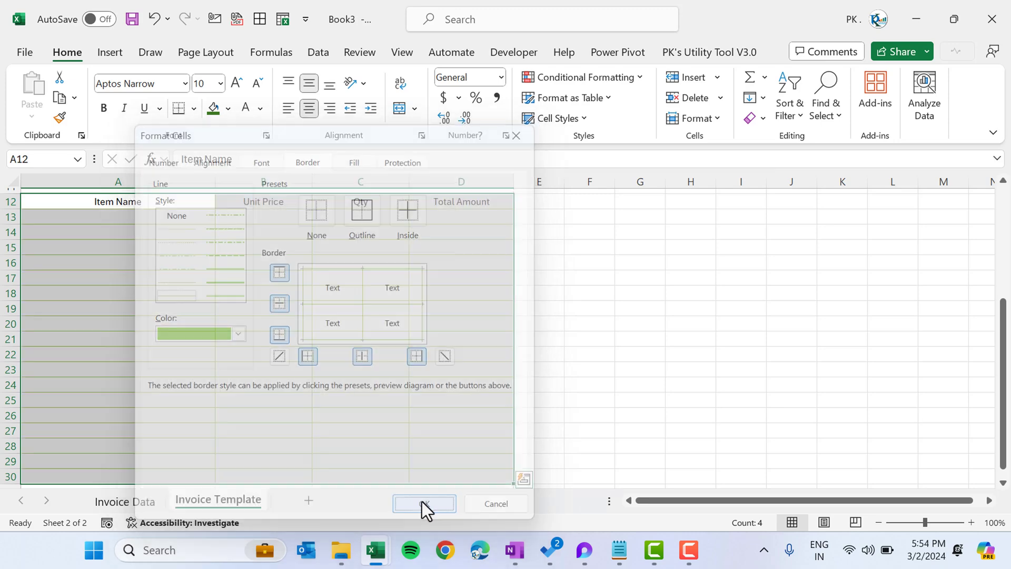
Give the header cells A12 to D12 a light green fill and a bold white font.
{"action": "left_click", "coordinate": [250, 258]}
{"action": "left_click_drag", "start_coordinate": [122, 203], "coordinate": [476, 205]}
{"action": "left_click", "coordinate": [228, 109]}
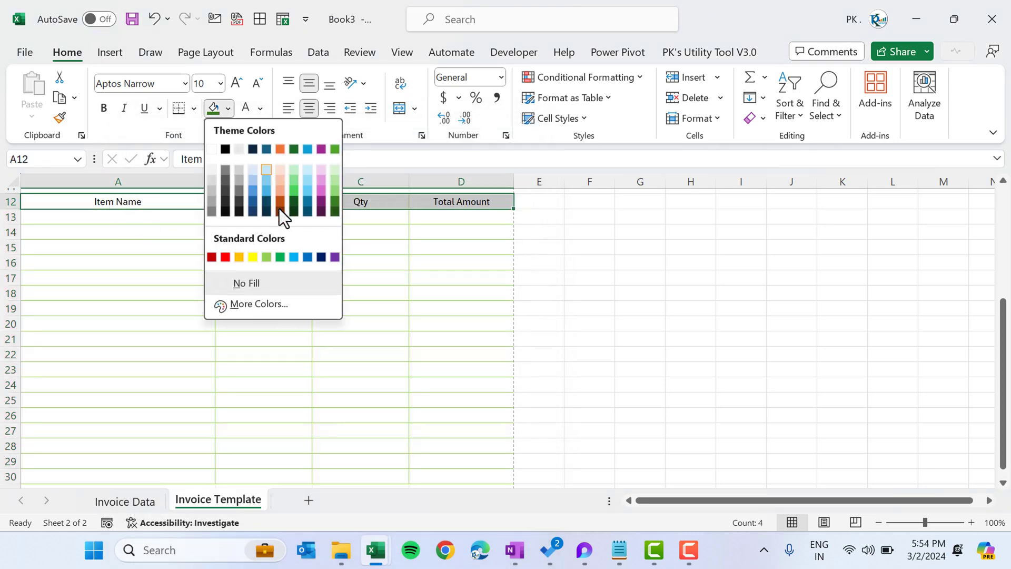
{"action": "left_click", "coordinate": [267, 258]}
{"action": "left_click", "coordinate": [260, 109]}
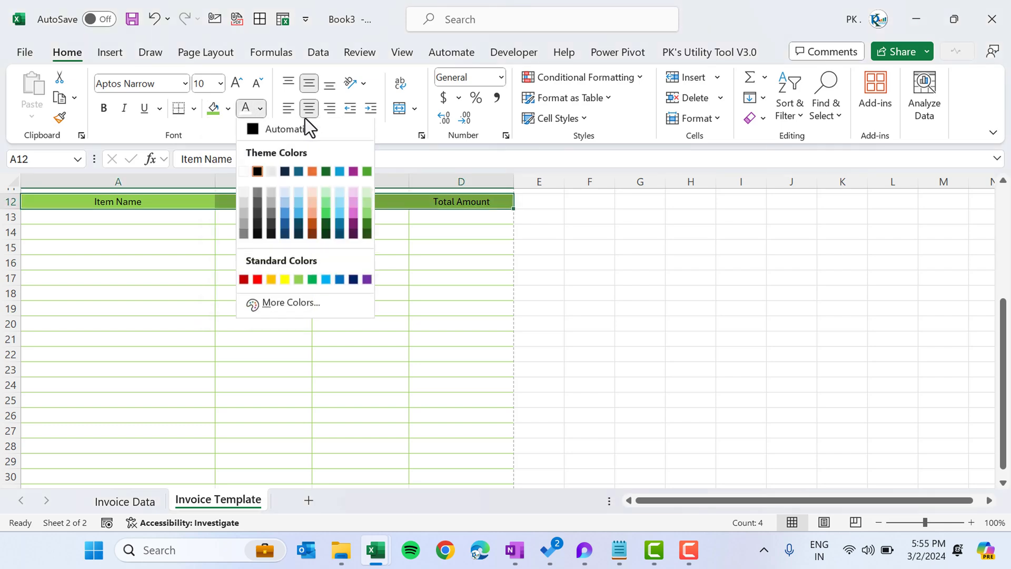
{"action": "left_click", "coordinate": [244, 173]}
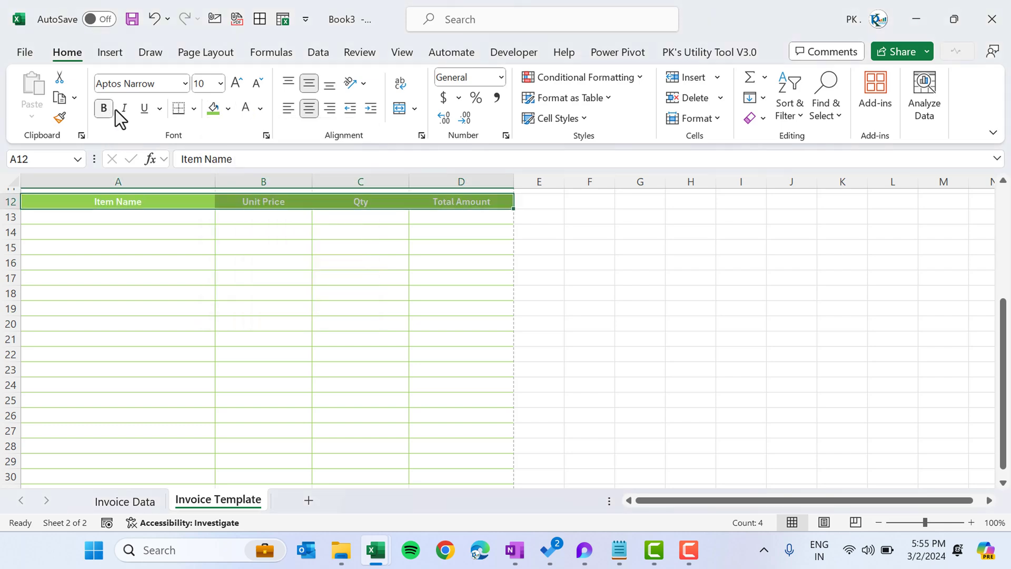
{"action": "left_click", "coordinate": [208, 217]}
Enter the labels Subtotal, Discount, Tax and Total Amount in cells C32 to C35 below the item table.
{"action": "scroll", "coordinate": [316, 316], "scroll_direction": "down", "scroll_amount": 2}
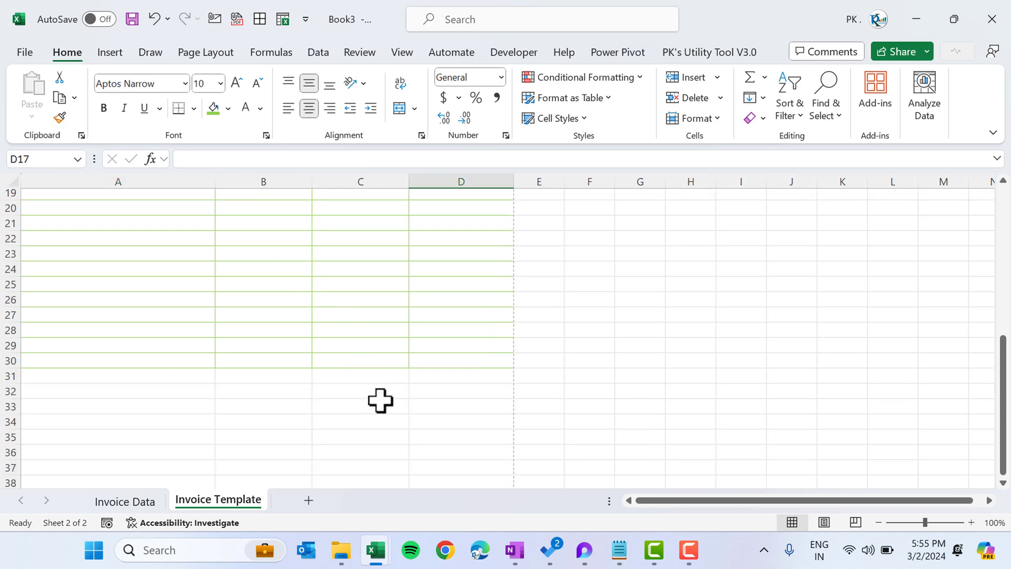
{"action": "left_click", "coordinate": [368, 390]}
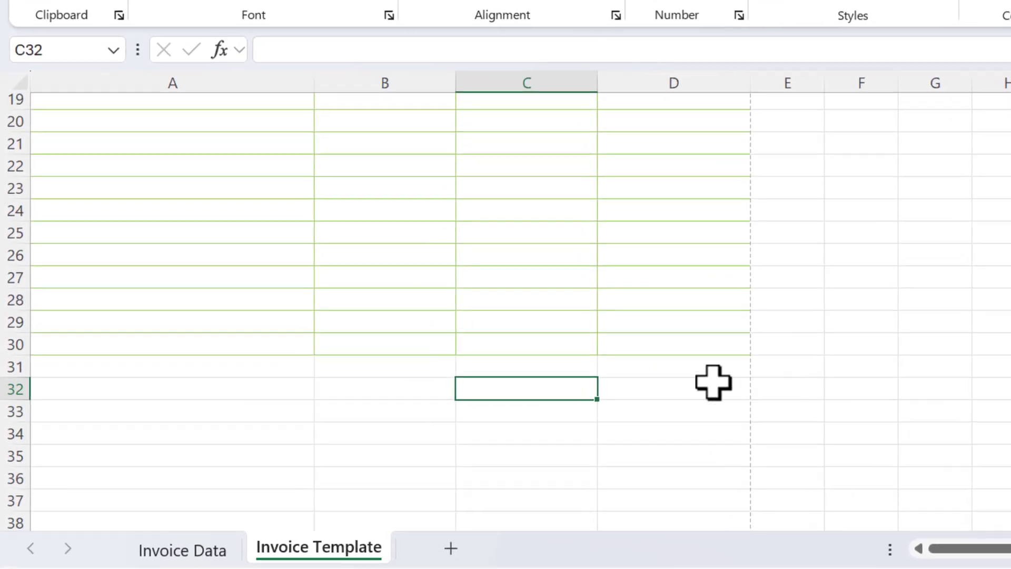
{"action": "type", "text": "Subtotal"}
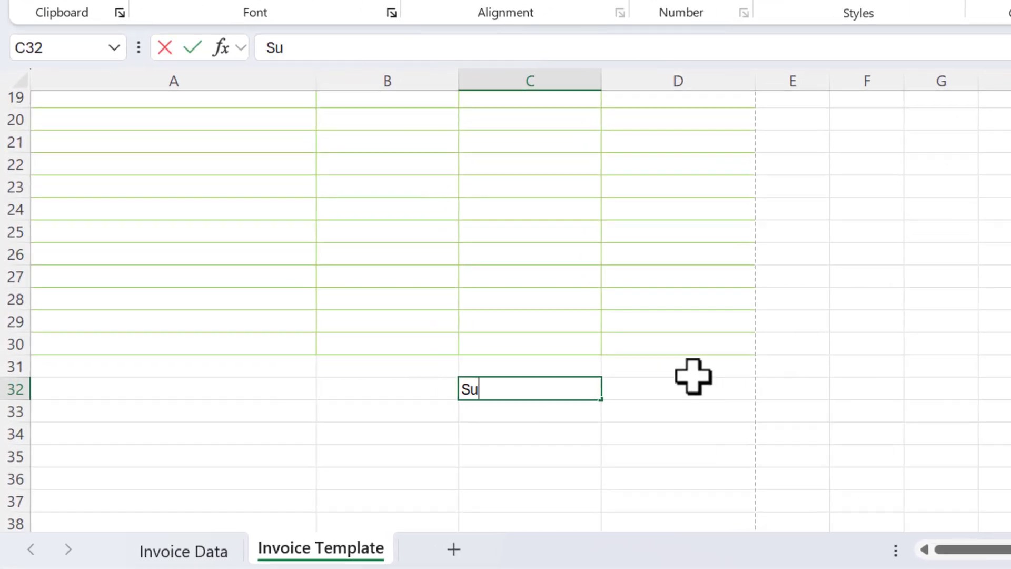
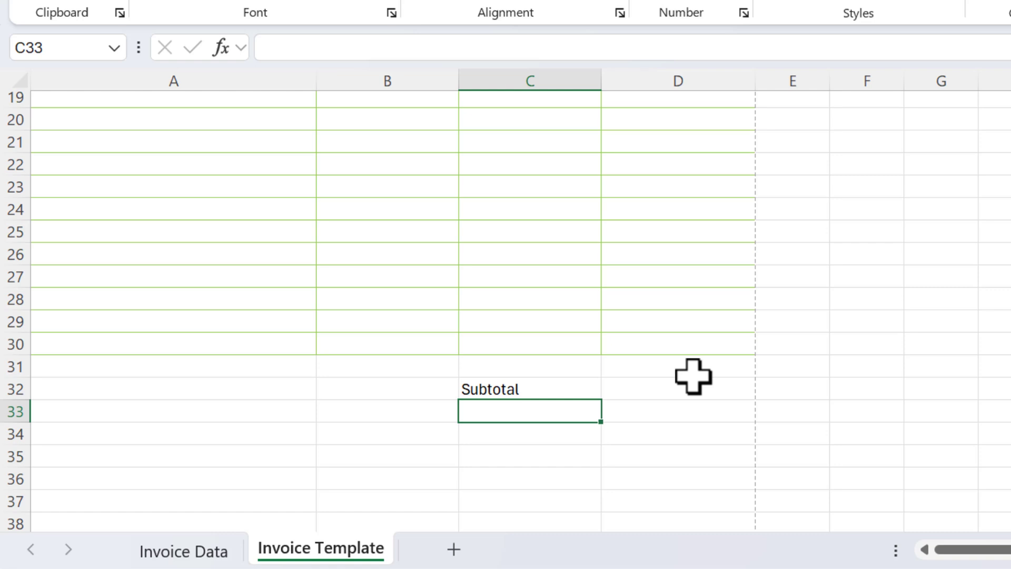
{"action": "type", "text": "Discount"}
{"action": "key", "text": "Return"}
{"action": "type", "text": "Tax"}
{"action": "key", "text": "Return"}
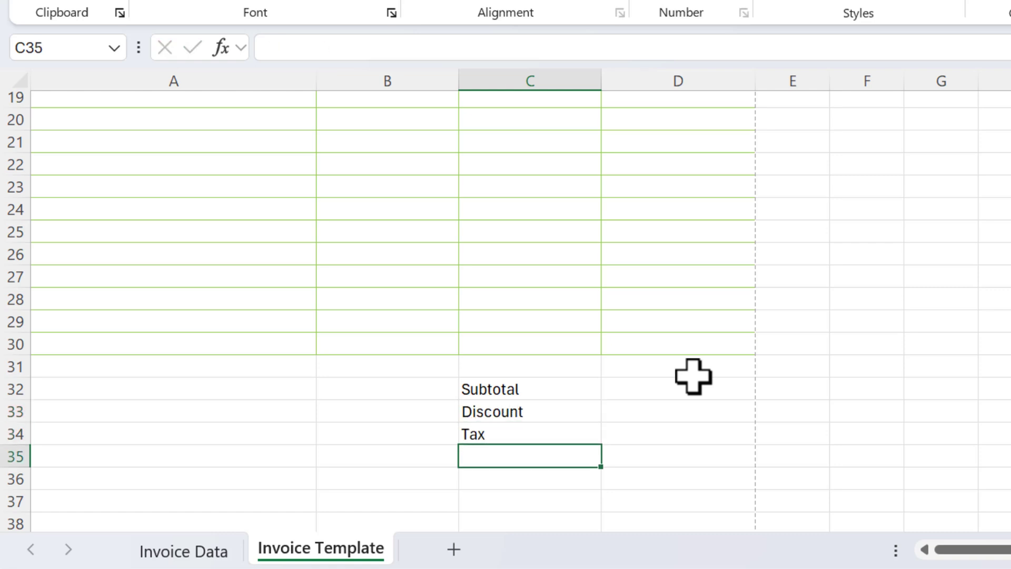
{"action": "type", "text": "Total Amount"}
{"action": "key", "text": "Return"}
Delete the empty row 31 between the item table and the Subtotal label.
{"action": "key", "text": "Up"}
{"action": "key", "text": "Up"}
{"action": "key", "text": "Up"}
{"action": "key", "text": "Up"}
{"action": "key", "text": "Up"}
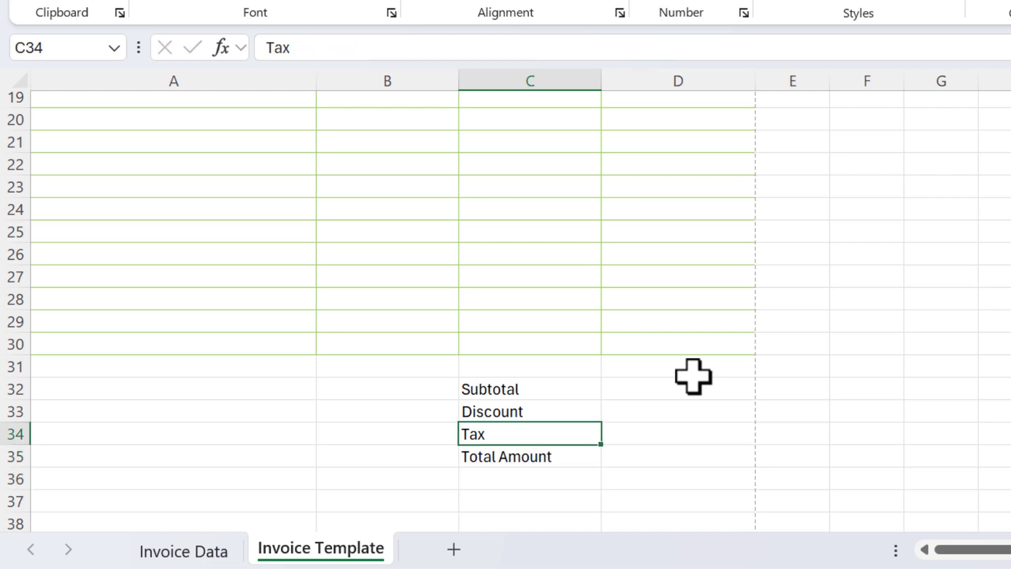
{"action": "left_click", "coordinate": [14, 366]}
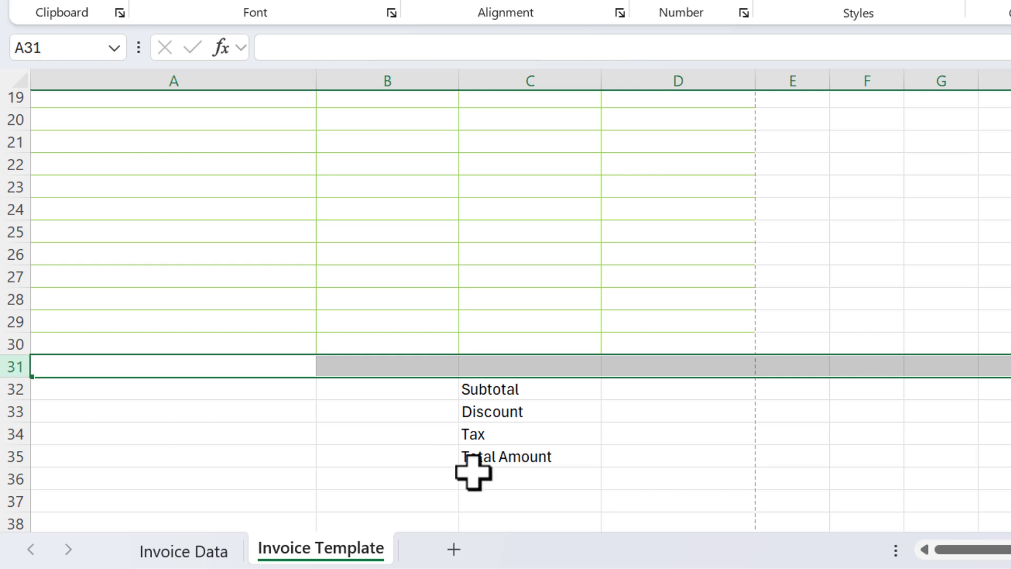
{"action": "key", "text": "ctrl+minus"}
Enter a SUM formula over D13:D30 in cell D31 as the subtotal.
{"action": "key", "text": "Right"}
{"action": "key", "text": "Right"}
{"action": "key", "text": "Right"}
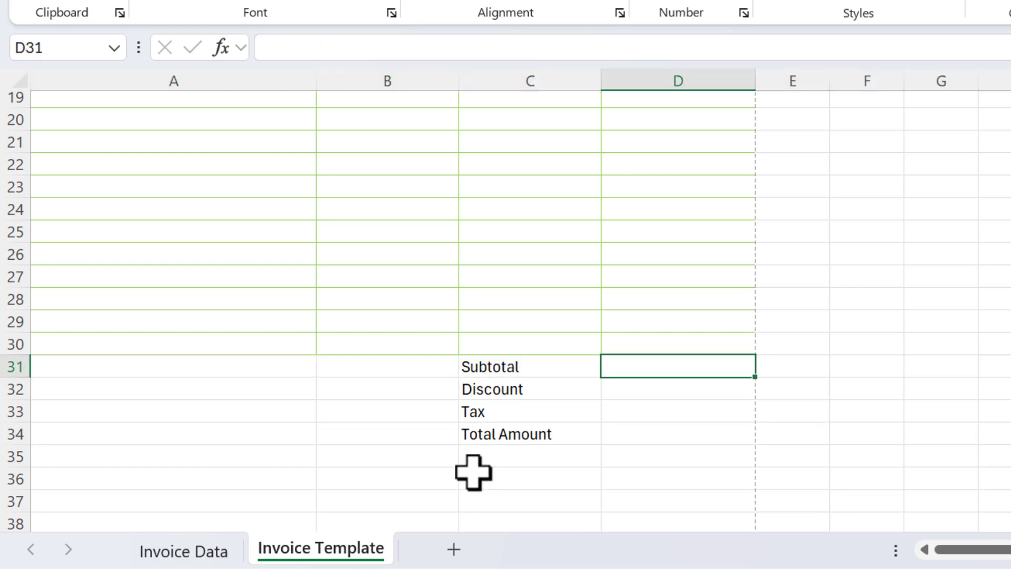
{"action": "type", "text": "=sum"}
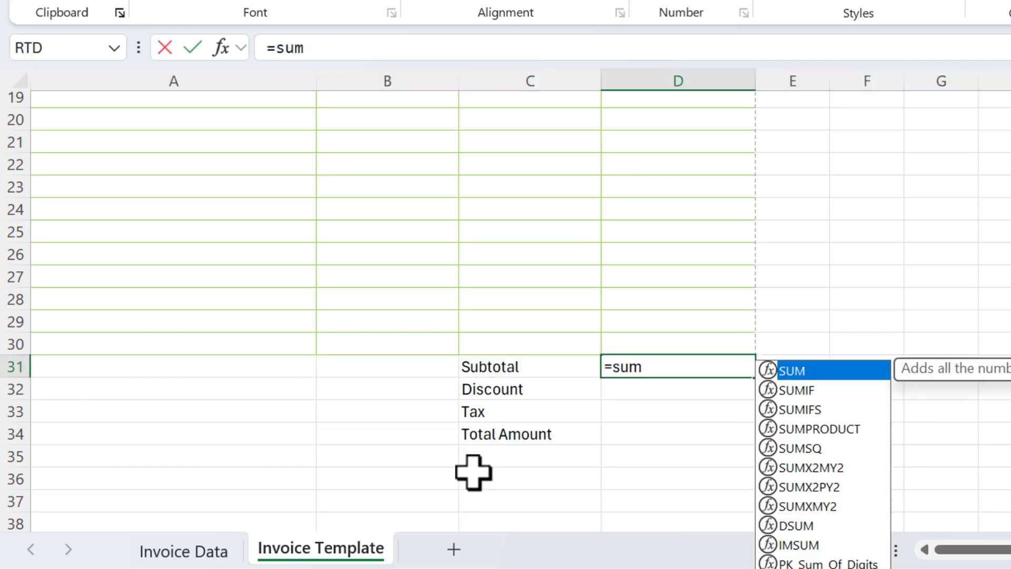
{"action": "key", "text": "Tab"}
{"action": "key", "text": "Up"}
{"action": "key", "text": "ctrl+shift+Up"}
{"action": "key", "text": "shift+Up"}
{"action": "key", "text": "shift+Up"}
{"action": "key", "text": "shift+Down"}
{"action": "key", "text": "shift+Down"}
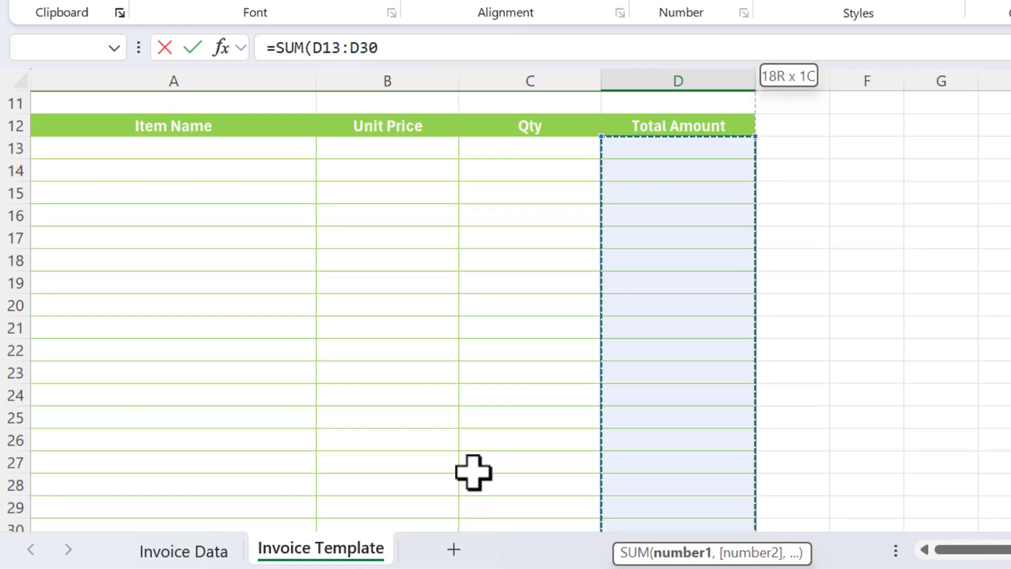
{"action": "key", "text": "ctrl+Return"}
Hide the gridlines on the Invoice Template sheet.
{"action": "left_click", "coordinate": [492, 372]}
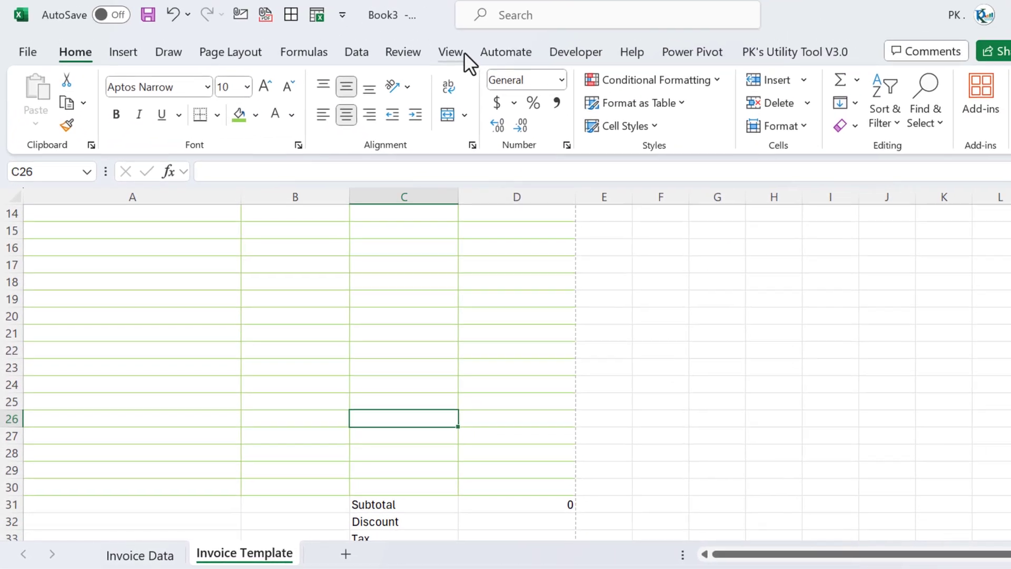
{"action": "left_click", "coordinate": [462, 51]}
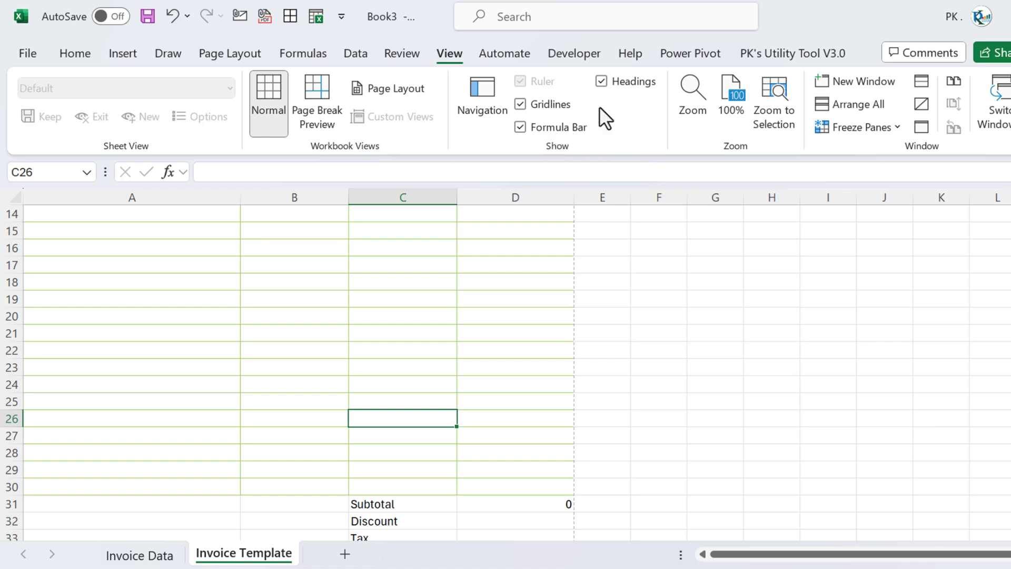
{"action": "left_click", "coordinate": [552, 105]}
Create a formula-based conditional formatting rule for the item rows A13:D30 using =ISEVEN(ROW()).
{"action": "scroll", "coordinate": [192, 287], "scroll_direction": "up", "scroll_amount": 2}
{"action": "left_click", "coordinate": [191, 278]}
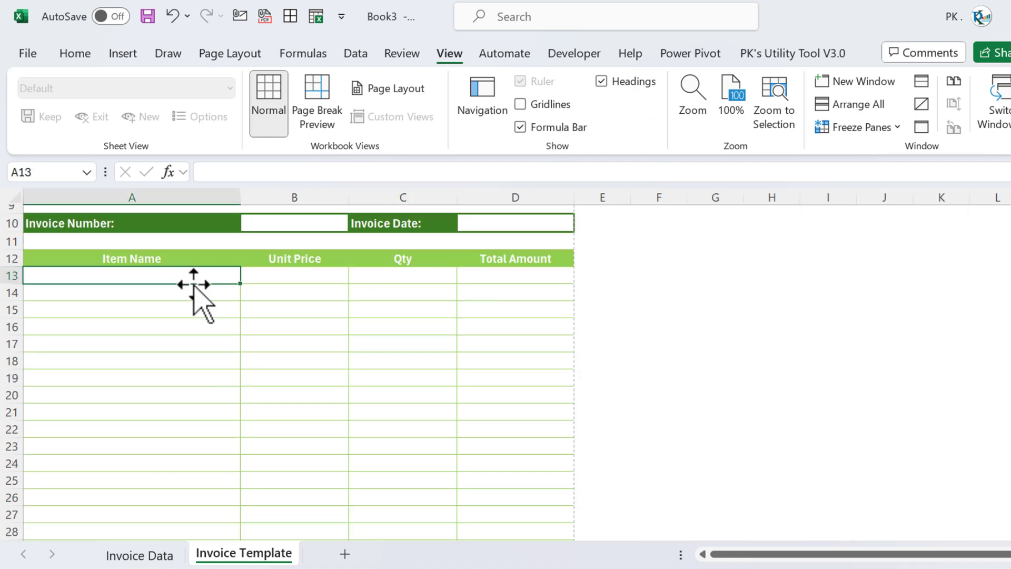
{"action": "key", "text": "shift+Right"}
{"action": "key", "text": "shift+Right"}
{"action": "key", "text": "shift+Right"}
{"action": "key", "text": "shift+Down"}
{"action": "key", "text": "shift+Down"}
{"action": "key", "text": "shift+Down"}
{"action": "key", "text": "shift+Down"}
{"action": "key", "text": "shift+Down"}
{"action": "key", "text": "shift+Down"}
{"action": "key", "text": "shift+Down"}
{"action": "key", "text": "shift+Down"}
{"action": "key", "text": "shift+Down"}
{"action": "key", "text": "shift+Down"}
{"action": "key", "text": "shift+Down"}
{"action": "key", "text": "shift+Down"}
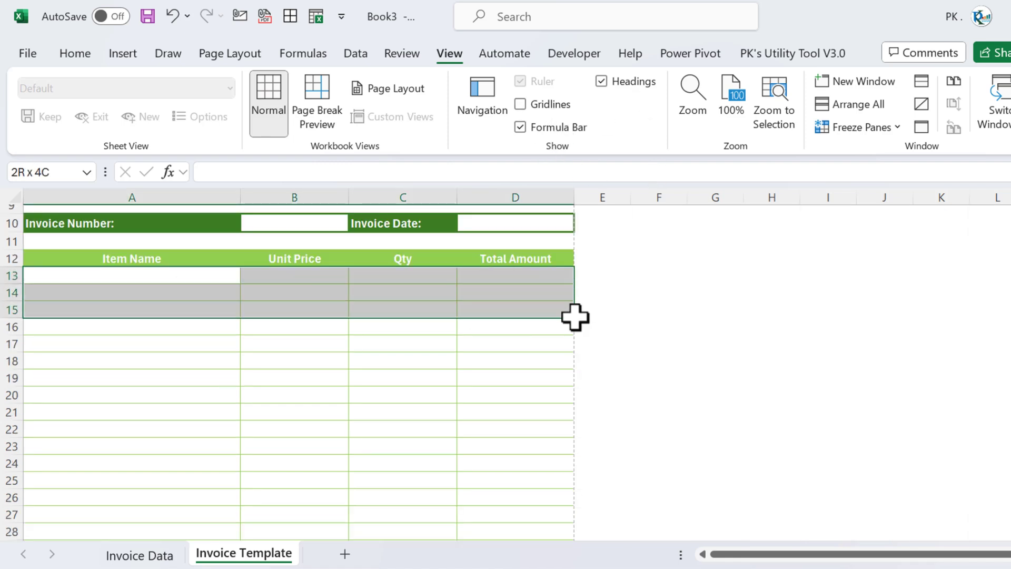
{"action": "key", "text": "shift+Down"}
{"action": "key", "text": "shift+Down"}
{"action": "key", "text": "shift+Down"}
{"action": "key", "text": "shift+Down"}
{"action": "key", "text": "shift+Down"}
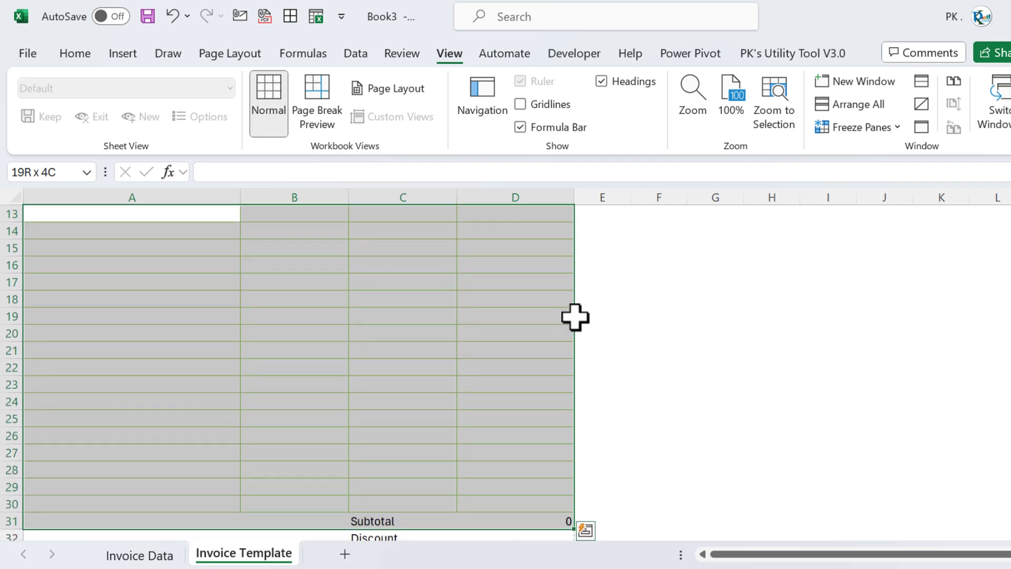
{"action": "scroll", "coordinate": [276, 302], "scroll_direction": "up", "scroll_amount": 2}
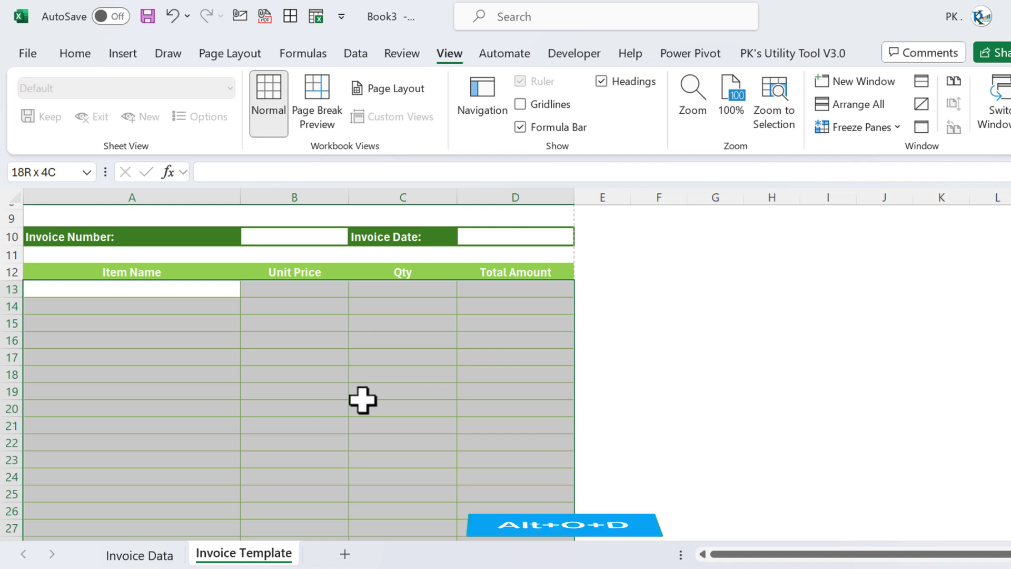
{"action": "key", "text": "alt+o+d"}
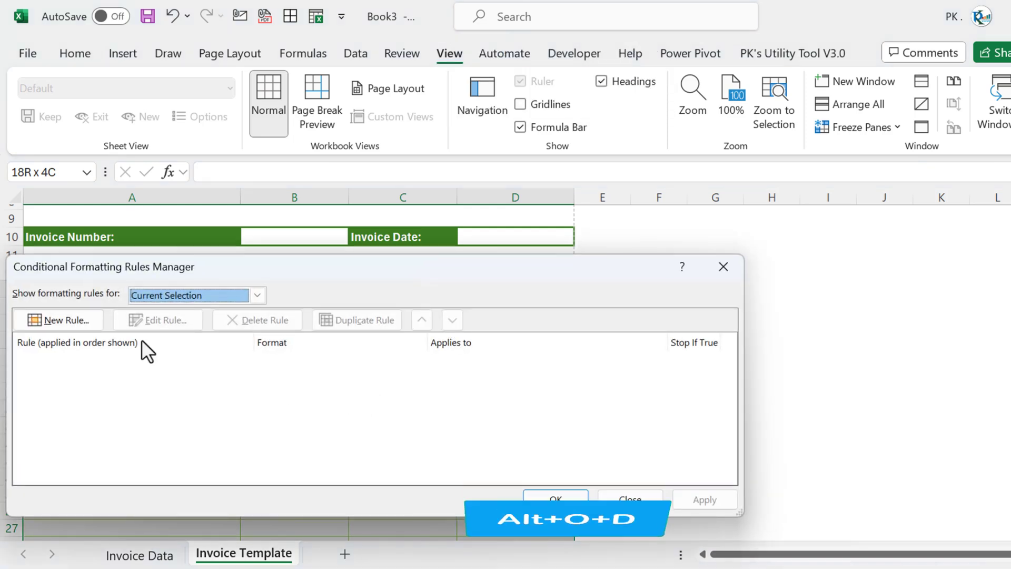
{"action": "left_click_drag", "start_coordinate": [249, 273], "coordinate": [463, 270]}
{"action": "left_click", "coordinate": [279, 316]}
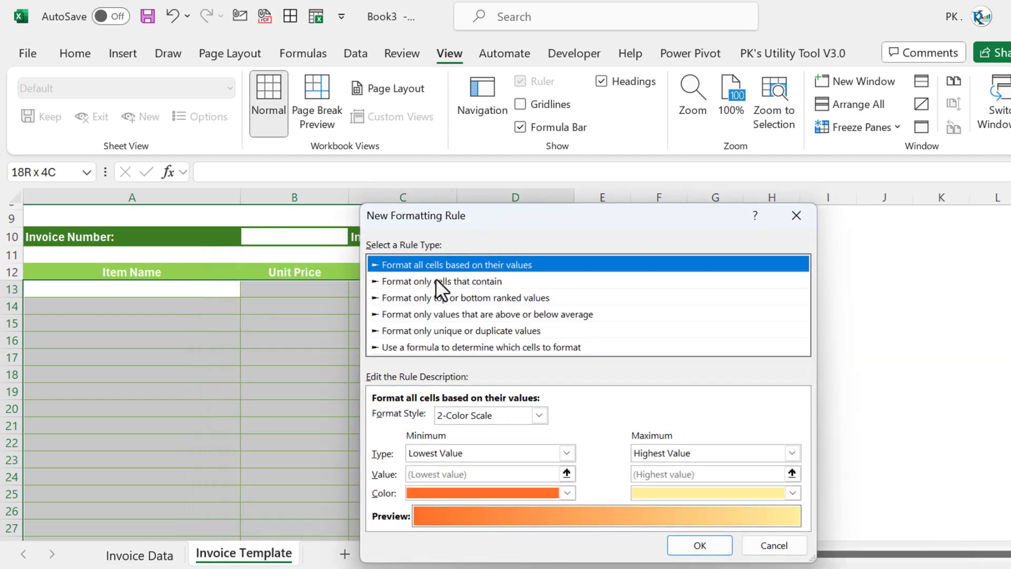
{"action": "left_click", "coordinate": [531, 347]}
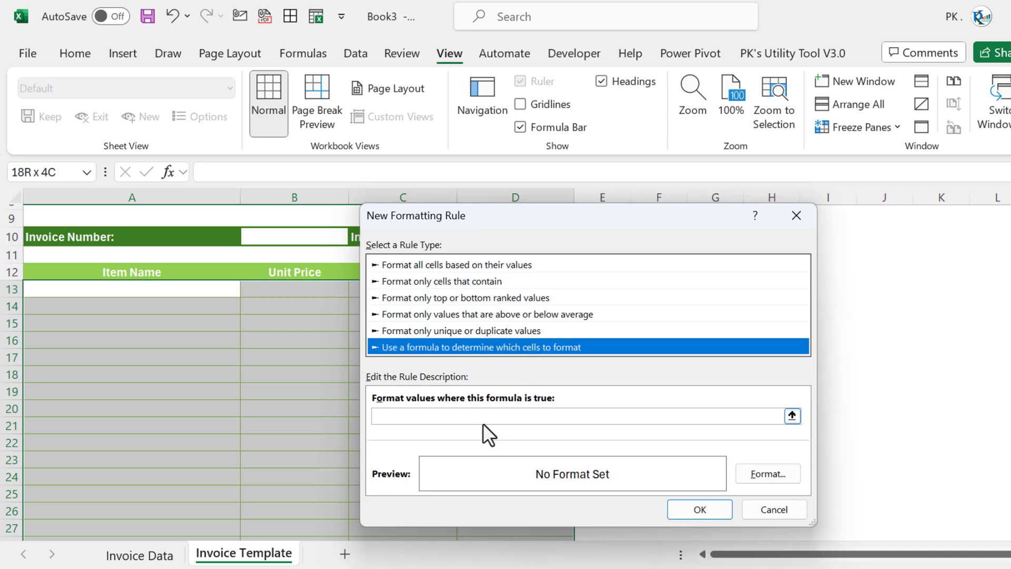
{"action": "left_click", "coordinate": [456, 416]}
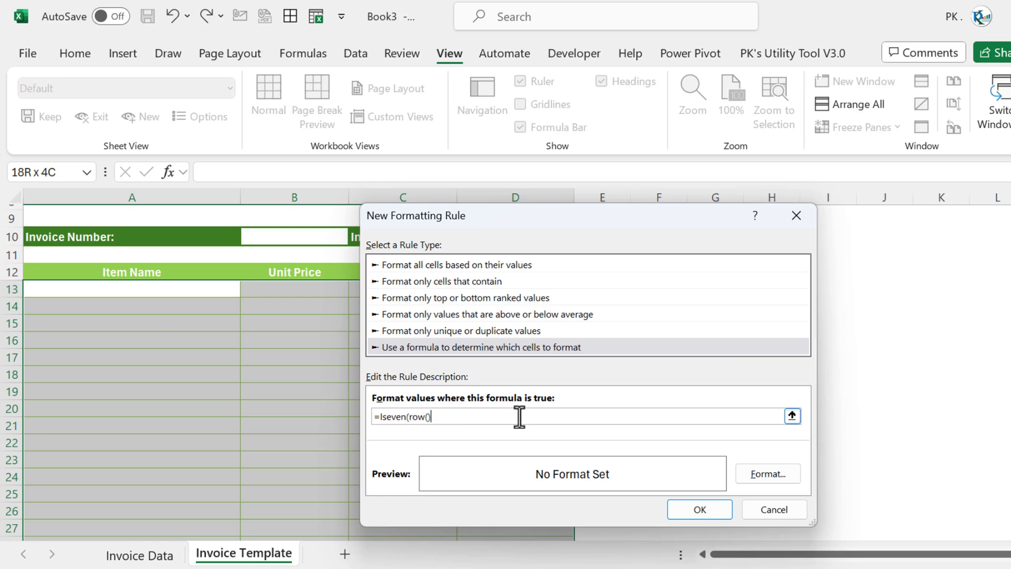
{"action": "type", "text": ")"}
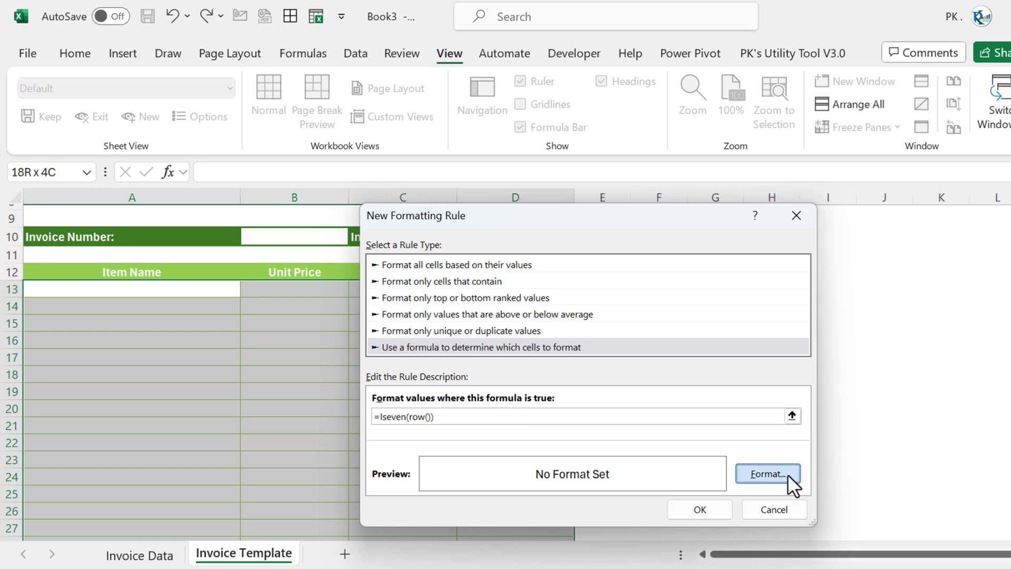
Give the even-row rule a custom pale green fill, #EFF9EB, and apply it to the item table.
{"action": "left_click", "coordinate": [788, 473]}
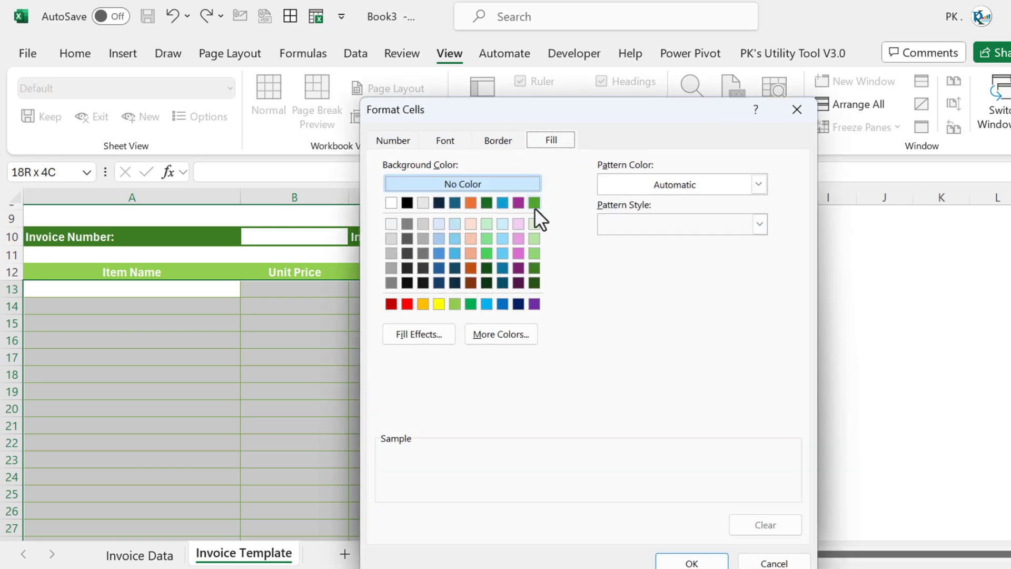
{"action": "left_click", "coordinate": [535, 224]}
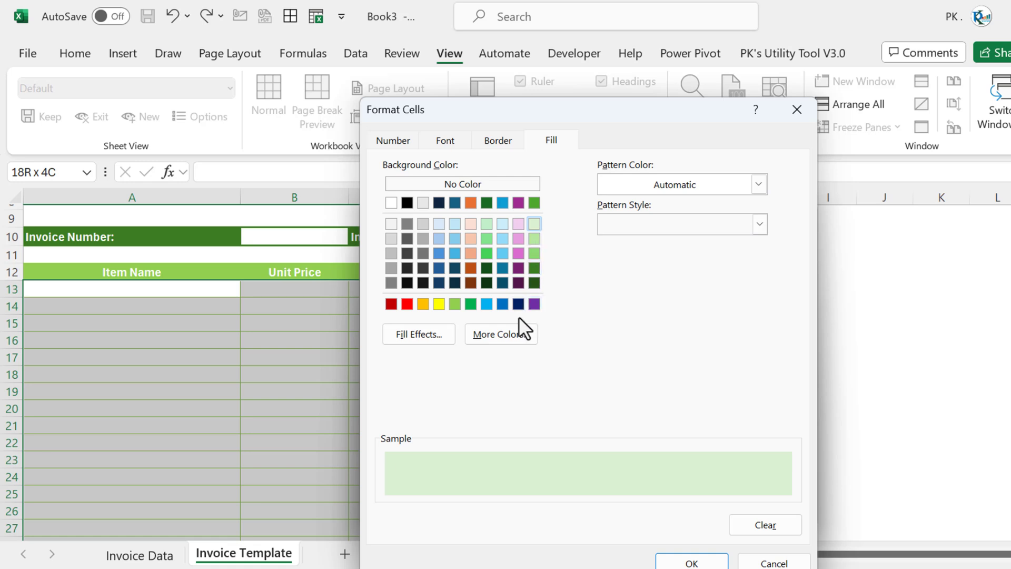
{"action": "left_click", "coordinate": [502, 335]}
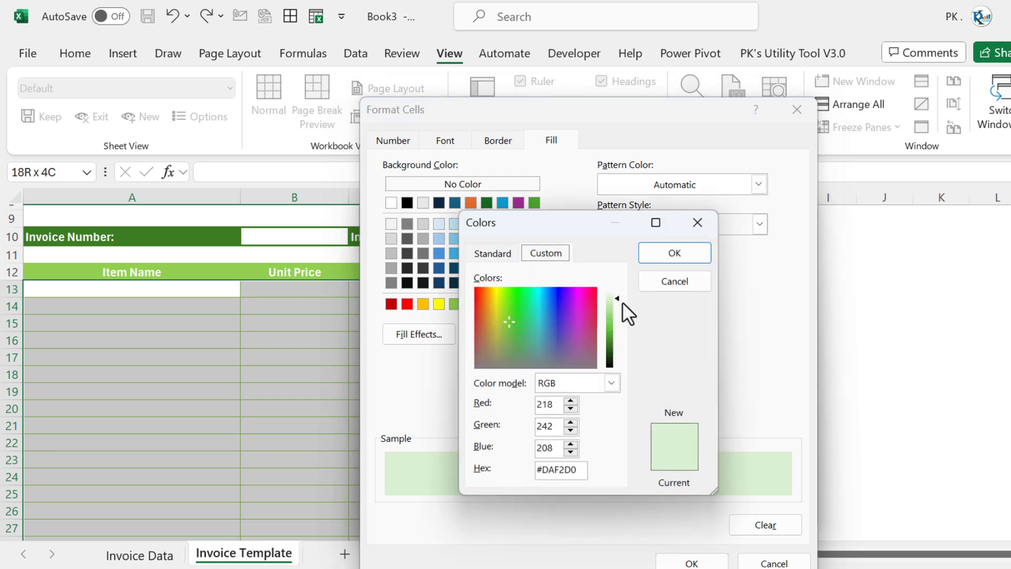
{"action": "left_click_drag", "start_coordinate": [617, 296], "coordinate": [617, 293]}
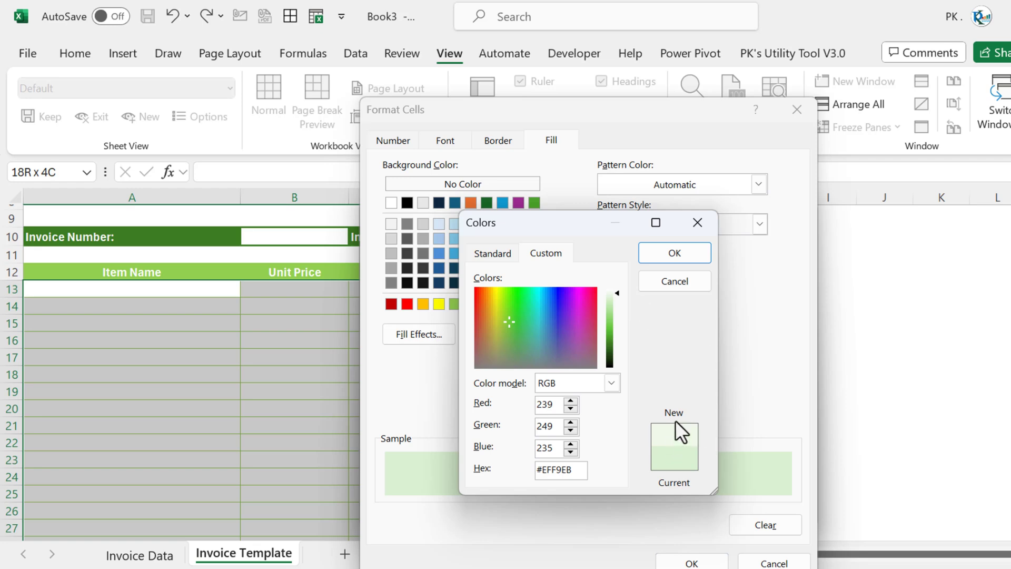
{"action": "left_click", "coordinate": [679, 257]}
{"action": "left_click_drag", "start_coordinate": [564, 96], "coordinate": [527, 68]}
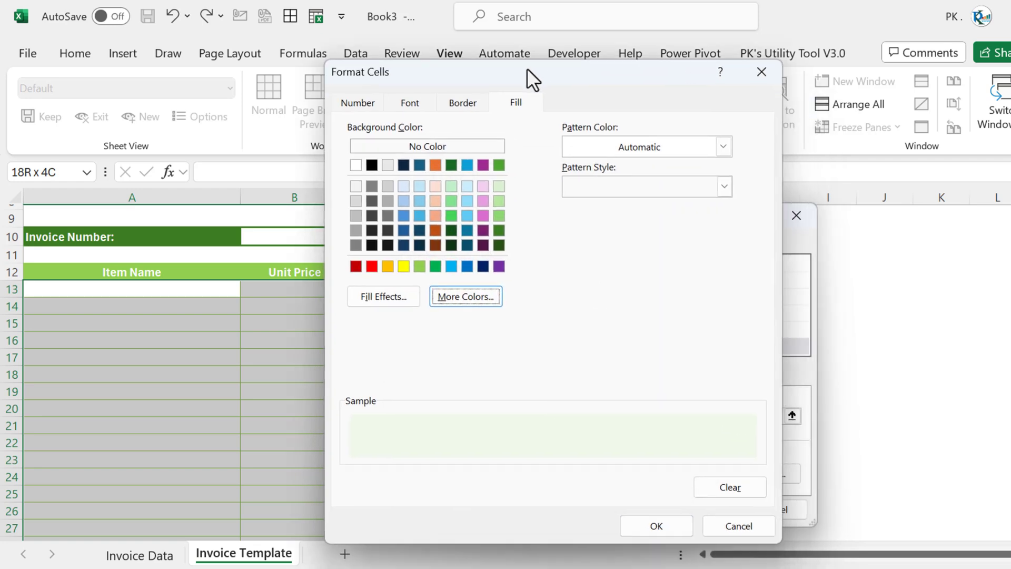
{"action": "left_click", "coordinate": [662, 524]}
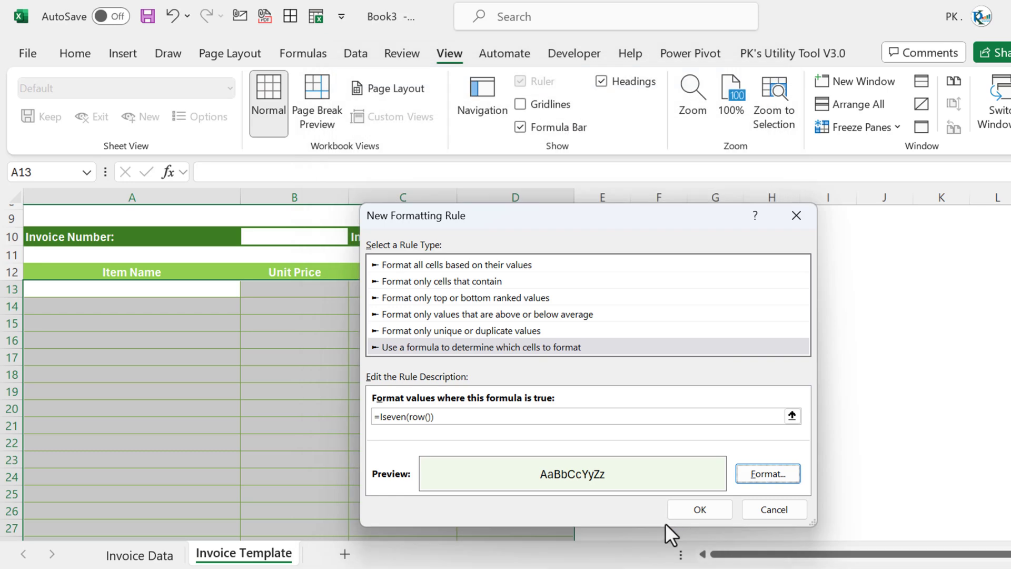
{"action": "left_click", "coordinate": [698, 509]}
{"action": "left_click", "coordinate": [919, 497]}
{"action": "left_click", "coordinate": [798, 492]}
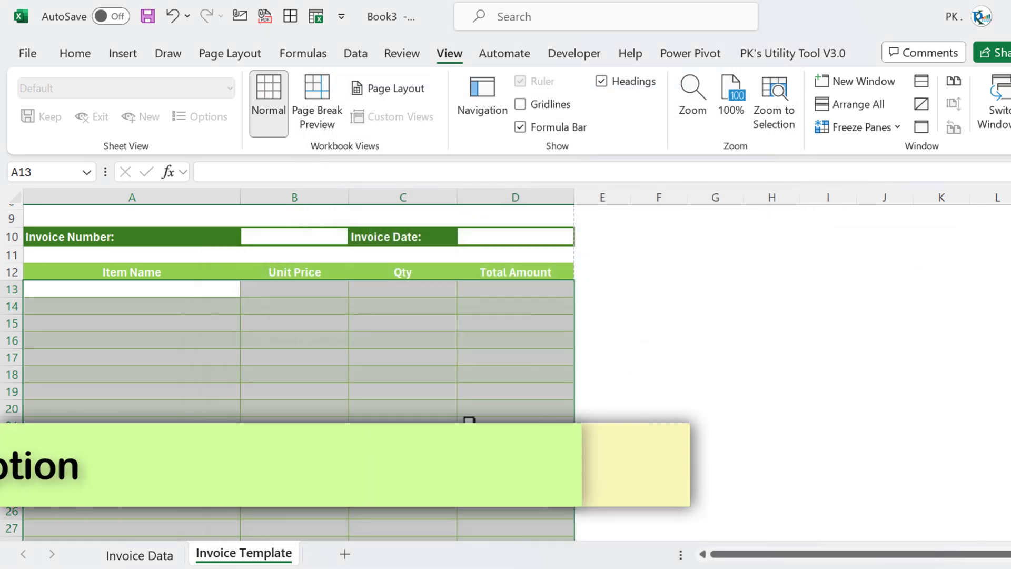
{"action": "left_click", "coordinate": [279, 354]}
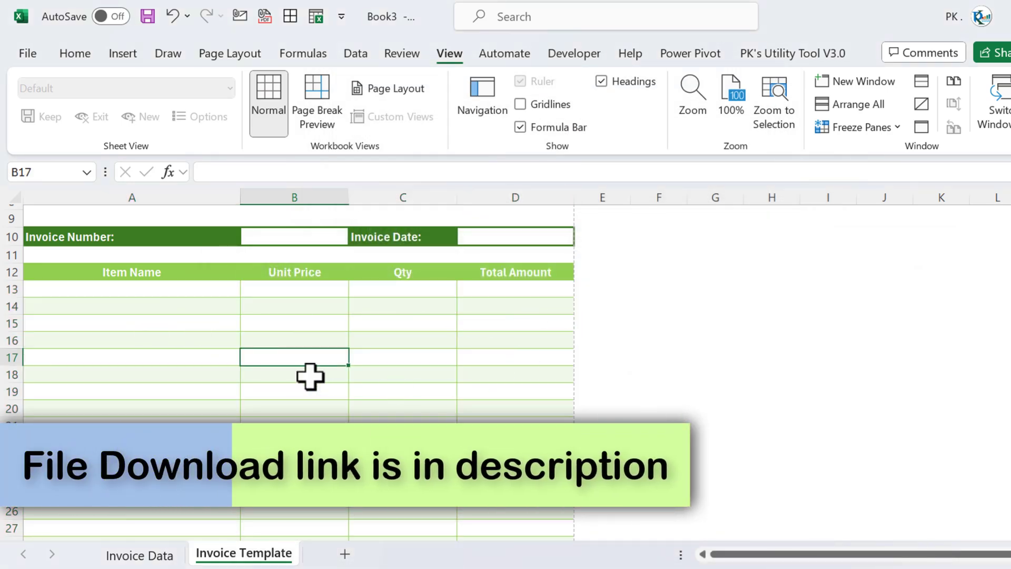
Add a green double-line bottom border to the Subtotal cells C31:D31.
{"action": "scroll", "coordinate": [497, 386], "scroll_direction": "down", "scroll_amount": 2}
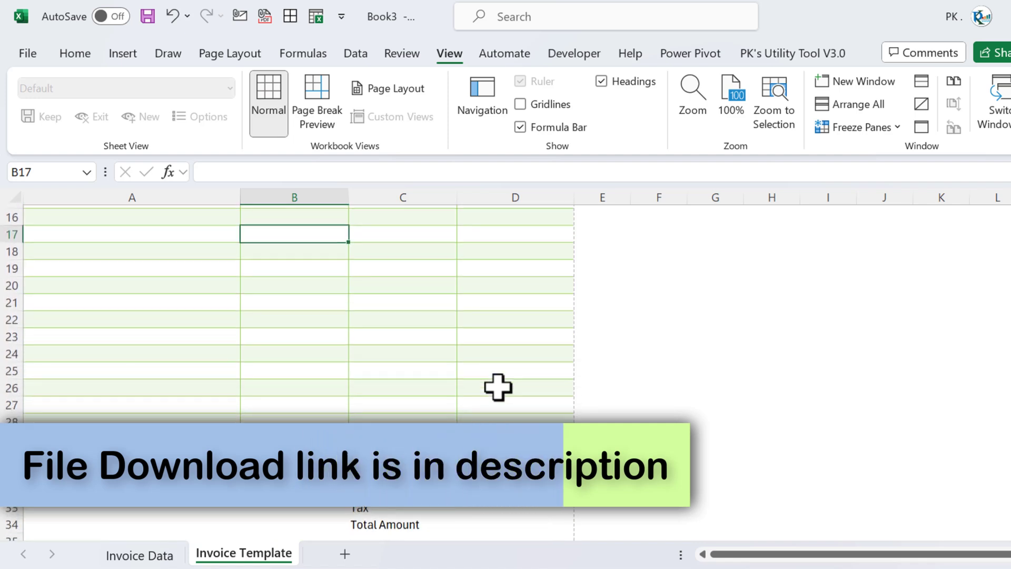
{"action": "scroll", "coordinate": [499, 387], "scroll_direction": "down", "scroll_amount": 1}
{"action": "scroll", "coordinate": [378, 415], "scroll_direction": "up", "scroll_amount": 1}
{"action": "left_click_drag", "start_coordinate": [413, 415], "coordinate": [505, 416]}
{"action": "left_click_drag", "start_coordinate": [388, 431], "coordinate": [438, 433]}
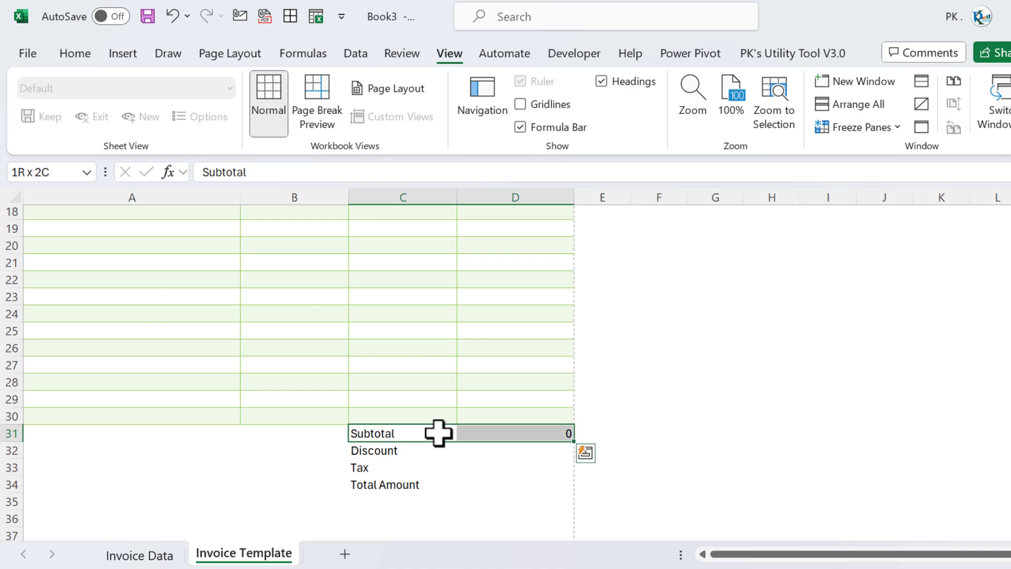
{"action": "key", "text": "ctrl+1"}
{"action": "left_click", "coordinate": [464, 321]}
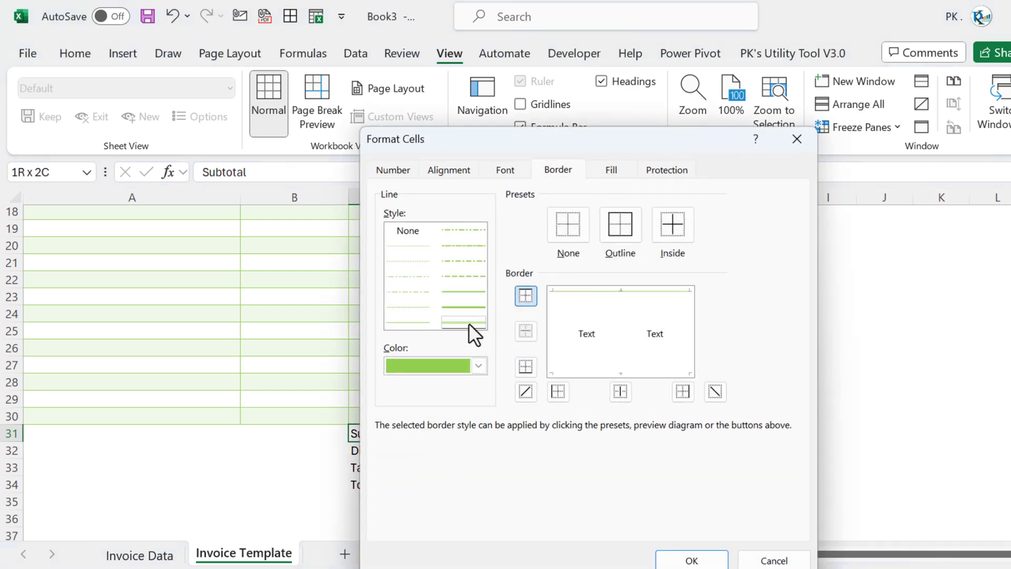
{"action": "left_click", "coordinate": [621, 373]}
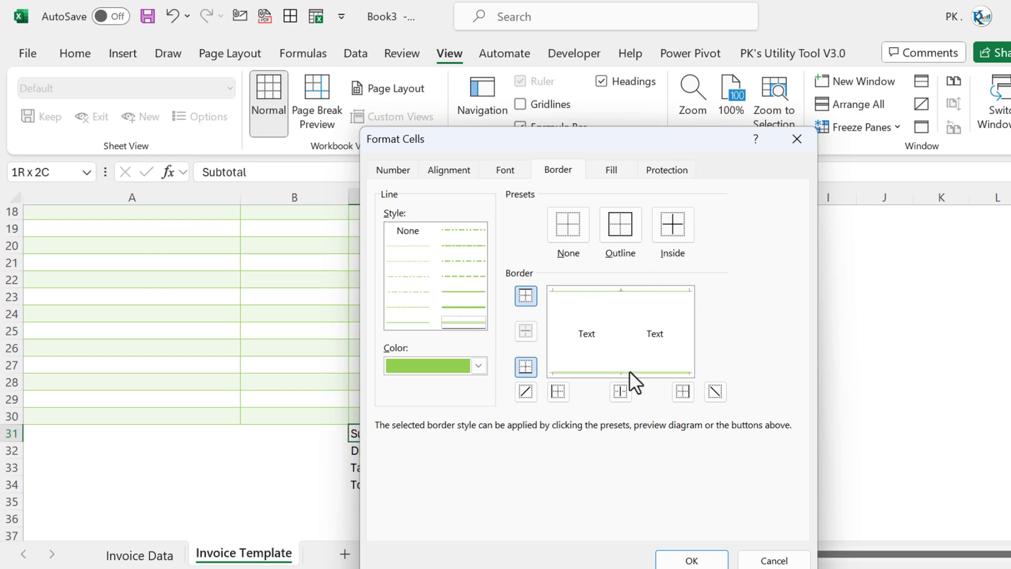
{"action": "left_click_drag", "start_coordinate": [611, 138], "coordinate": [470, 75]}
{"action": "left_click", "coordinate": [565, 524]}
Add a green double-line bottom border to the Total Amount cells C34:D34.
{"action": "left_click_drag", "start_coordinate": [388, 485], "coordinate": [527, 487]}
{"action": "key", "text": "ctrl+1"}
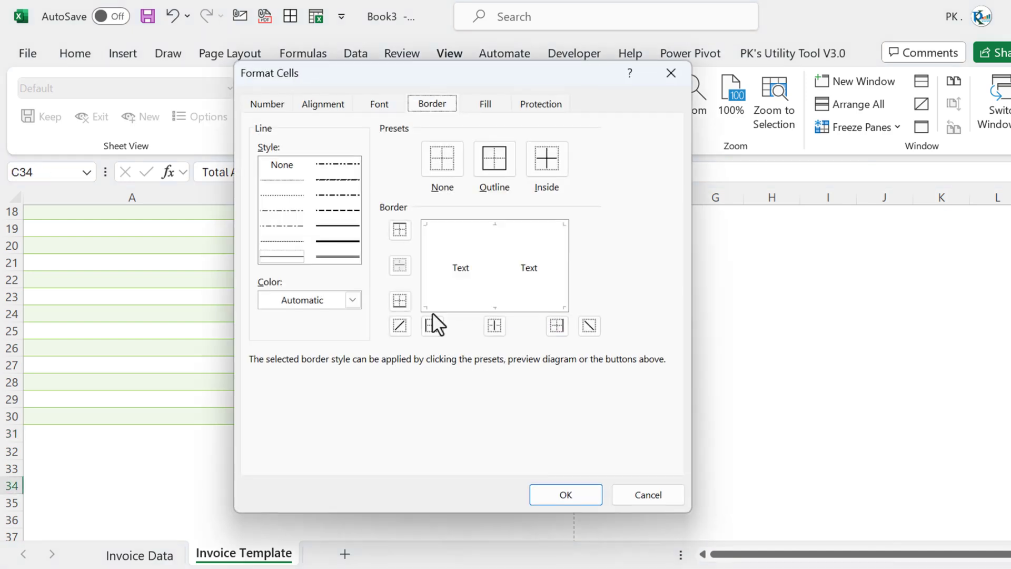
{"action": "left_click", "coordinate": [352, 300]}
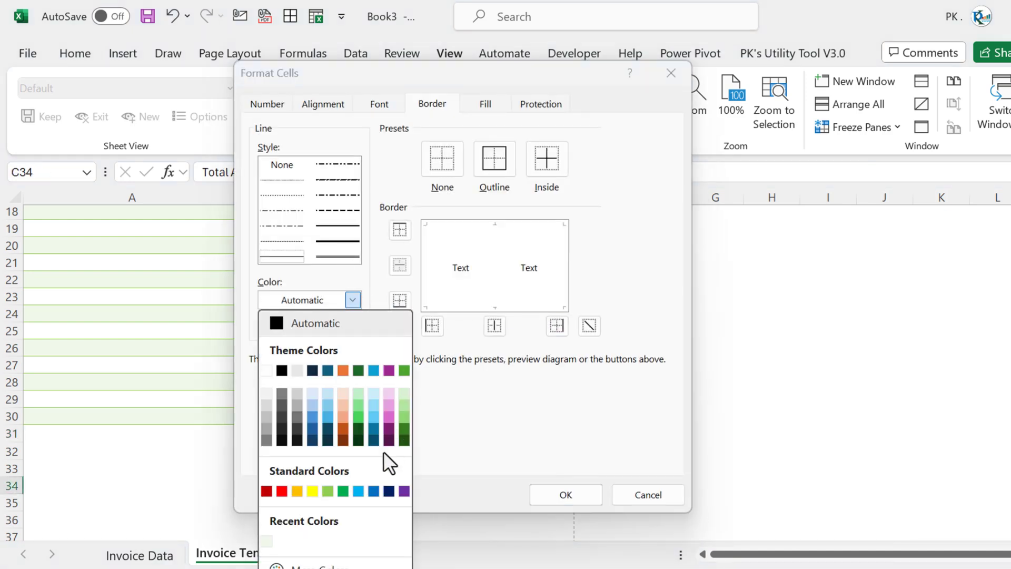
{"action": "left_click", "coordinate": [328, 491]}
{"action": "left_click", "coordinate": [505, 308]}
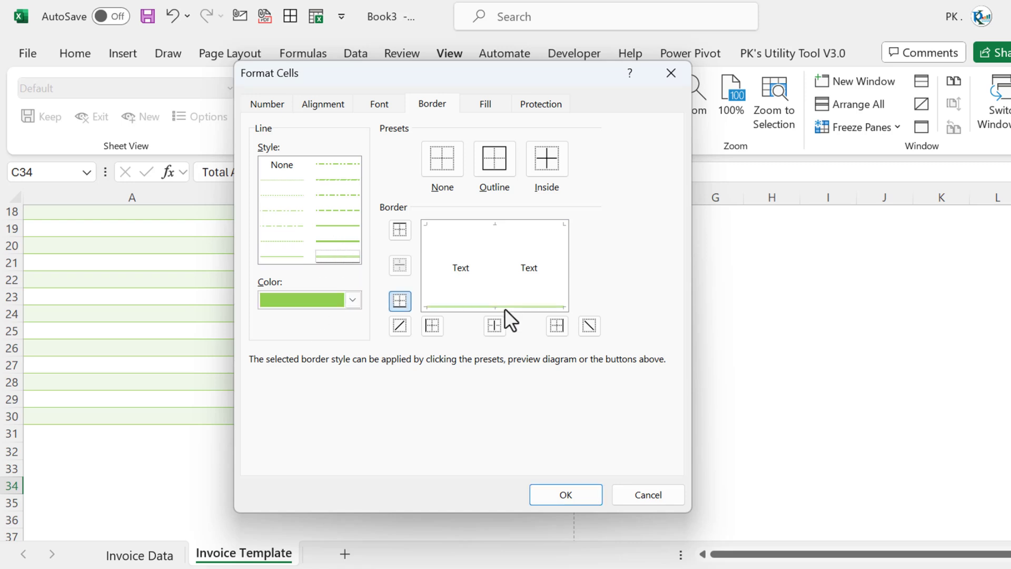
{"action": "left_click", "coordinate": [550, 492]}
{"action": "left_click", "coordinate": [516, 451]}
Name the invoice number input cell B10 Invoice_Number.
{"action": "scroll", "coordinate": [232, 406], "scroll_direction": "up", "scroll_amount": 6}
{"action": "left_click", "coordinate": [232, 390]}
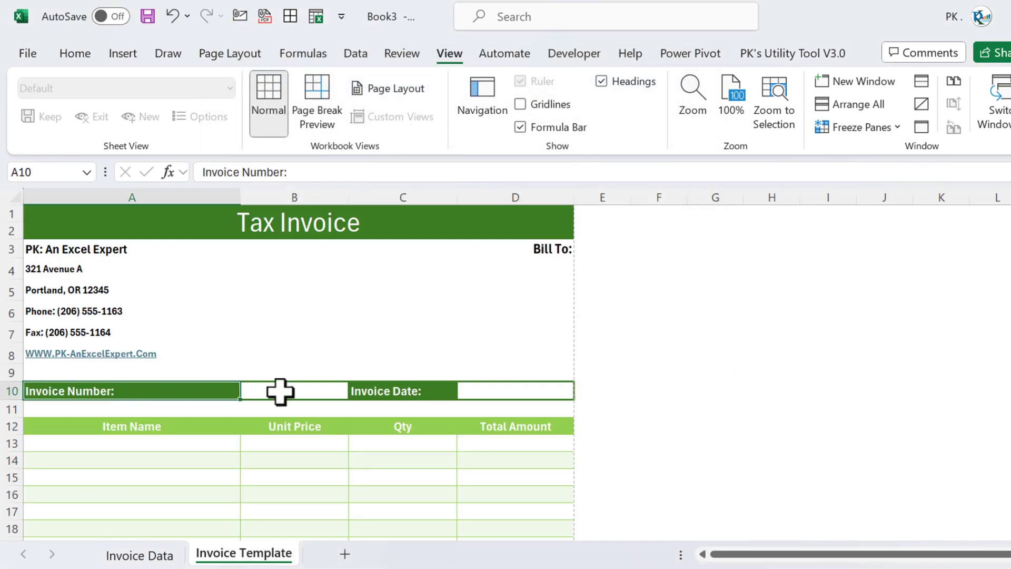
{"action": "left_click", "coordinate": [277, 390]}
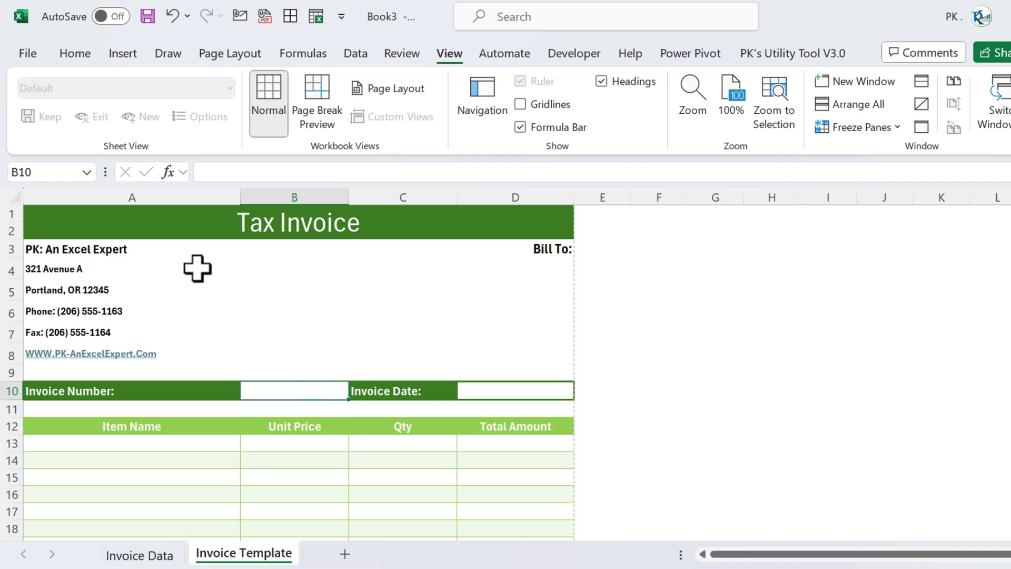
{"action": "left_click", "coordinate": [57, 174]}
{"action": "type", "text": "Invoice"}
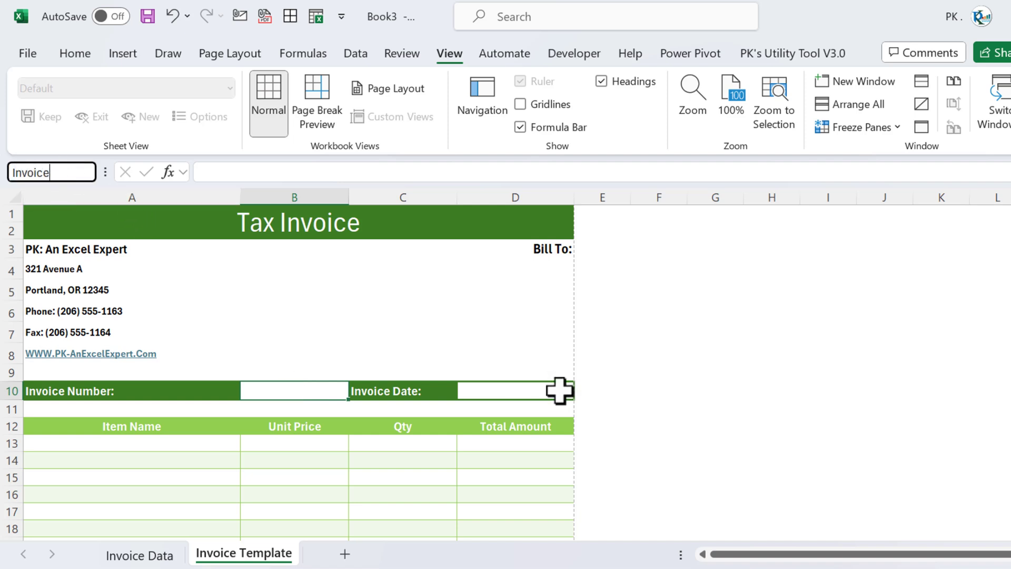
{"action": "type", "text": "_Number"}
{"action": "key", "text": "Return"}
{"action": "left_click", "coordinate": [524, 319]}
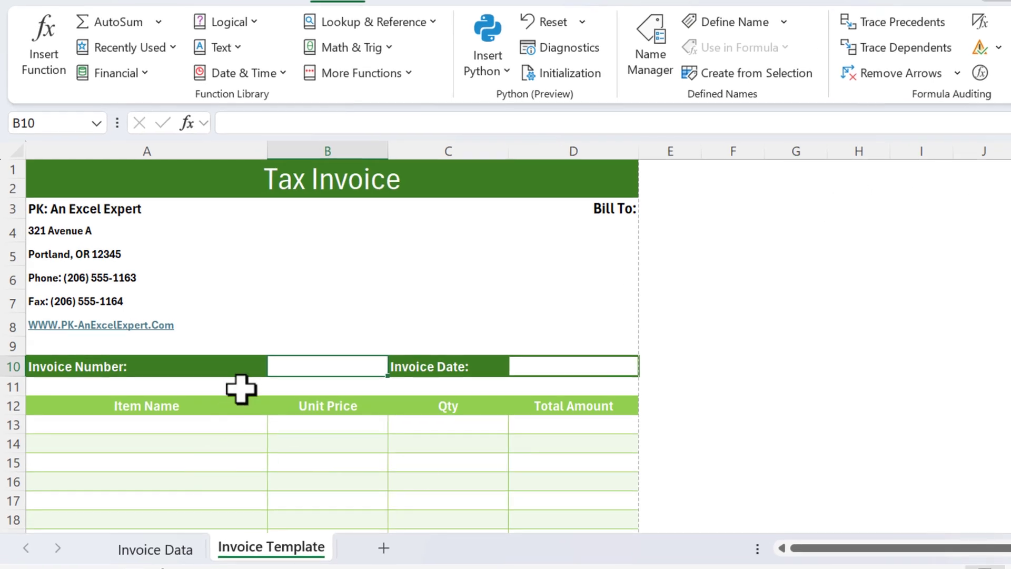
List the distinct invoice numbers from cell I1 down with the formula =UNIQUE(Inv_Data[Invoice Number]).
{"action": "left_click", "coordinate": [922, 171]}
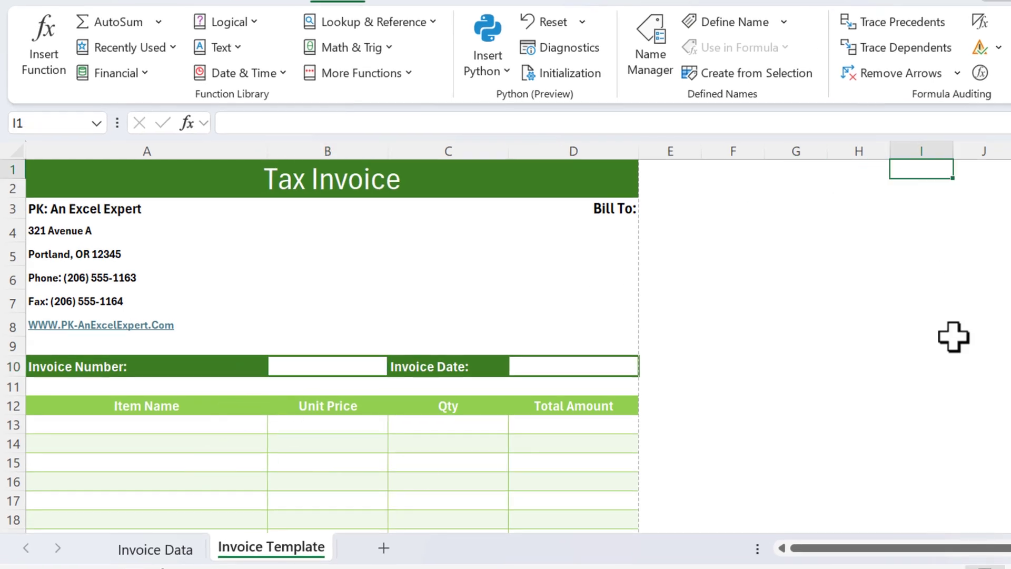
{"action": "type", "text": "=un"}
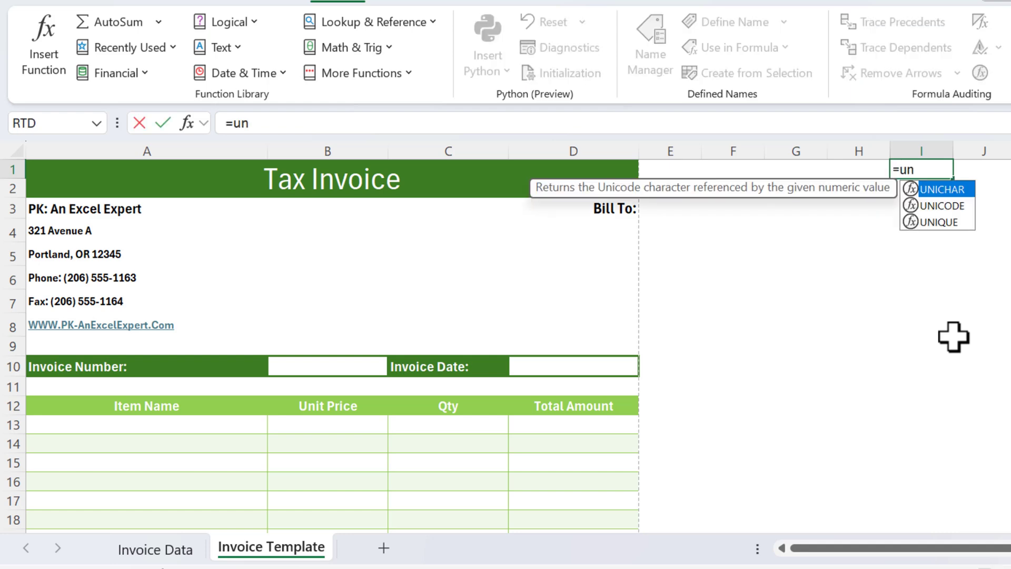
{"action": "key", "text": "Down"}
{"action": "key", "text": "Down"}
{"action": "key", "text": "Tab"}
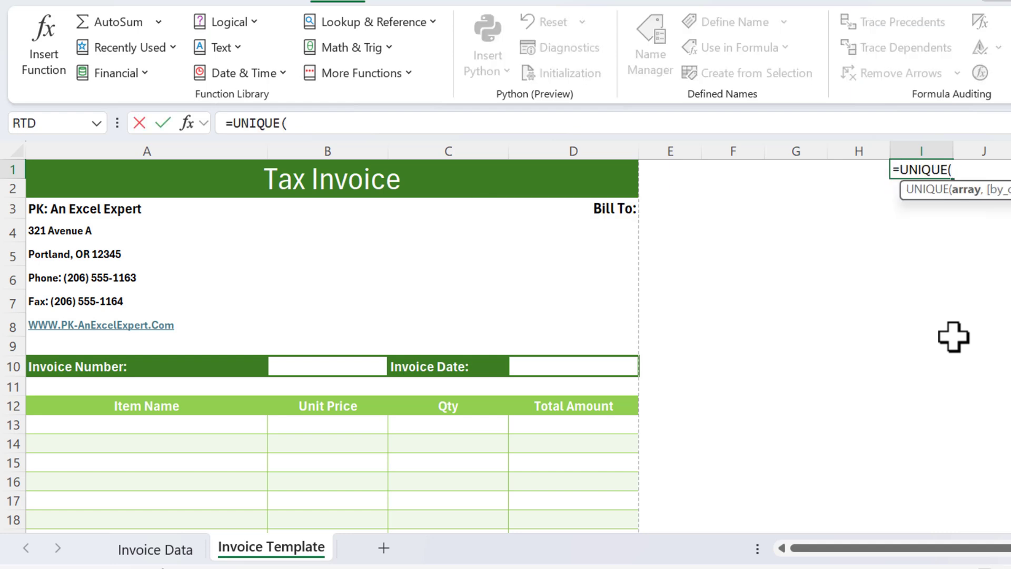
{"action": "type", "text": "inv"}
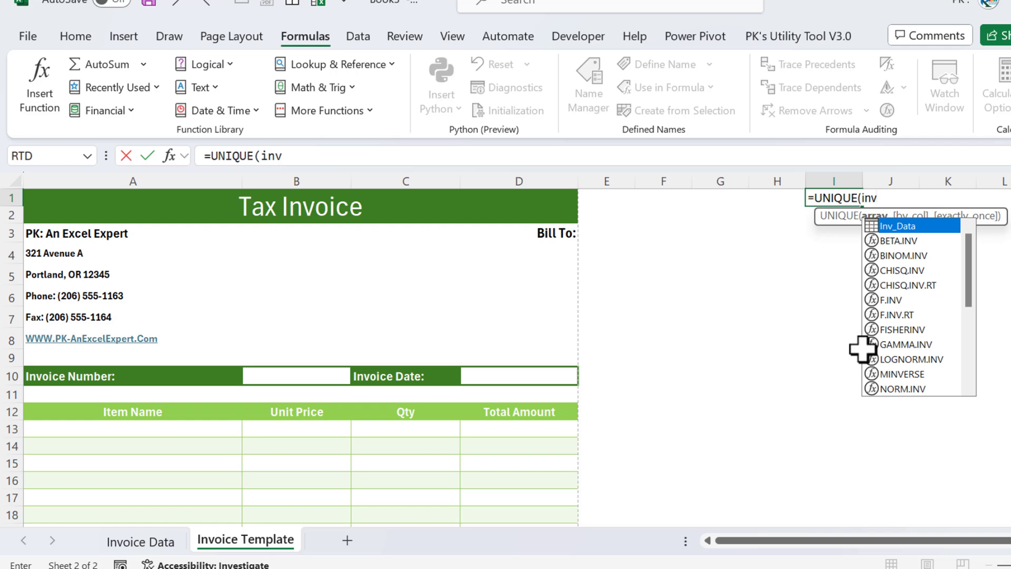
{"action": "key", "text": "Tab"}
{"action": "type", "text": "["}
{"action": "key", "text": "Down"}
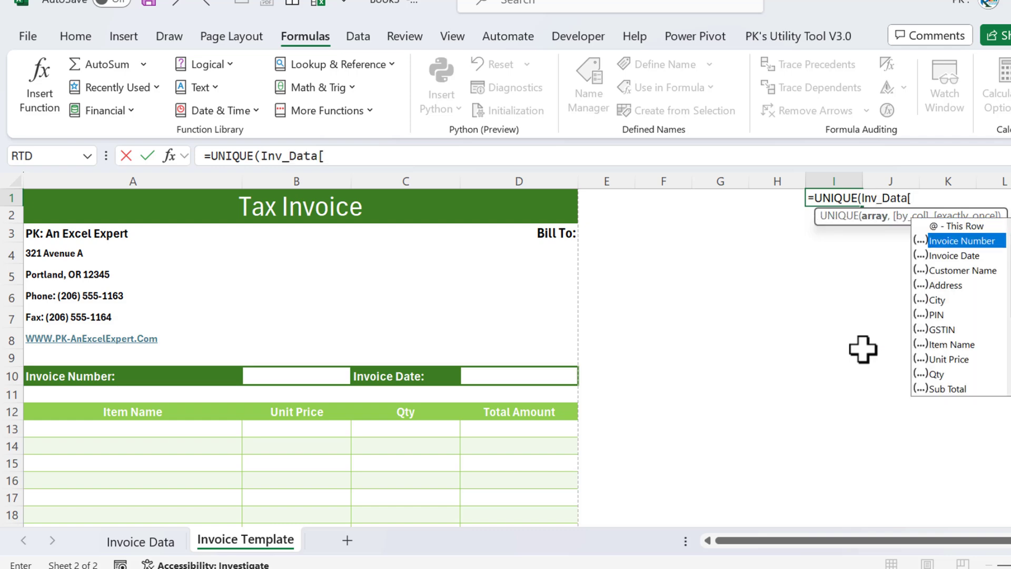
{"action": "key", "text": "Tab"}
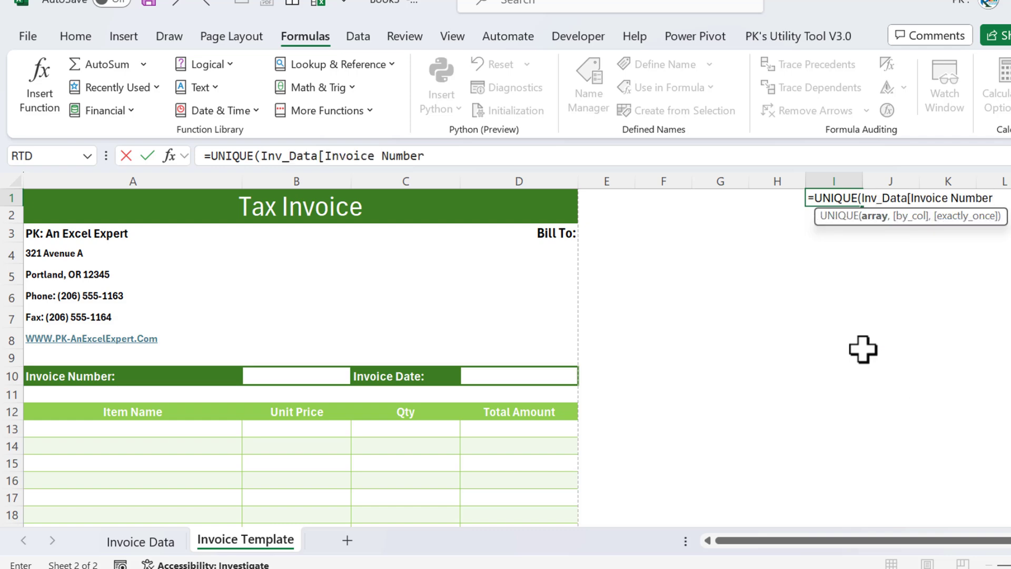
{"action": "type", "text": ")"}
{"action": "key", "text": "Return"}
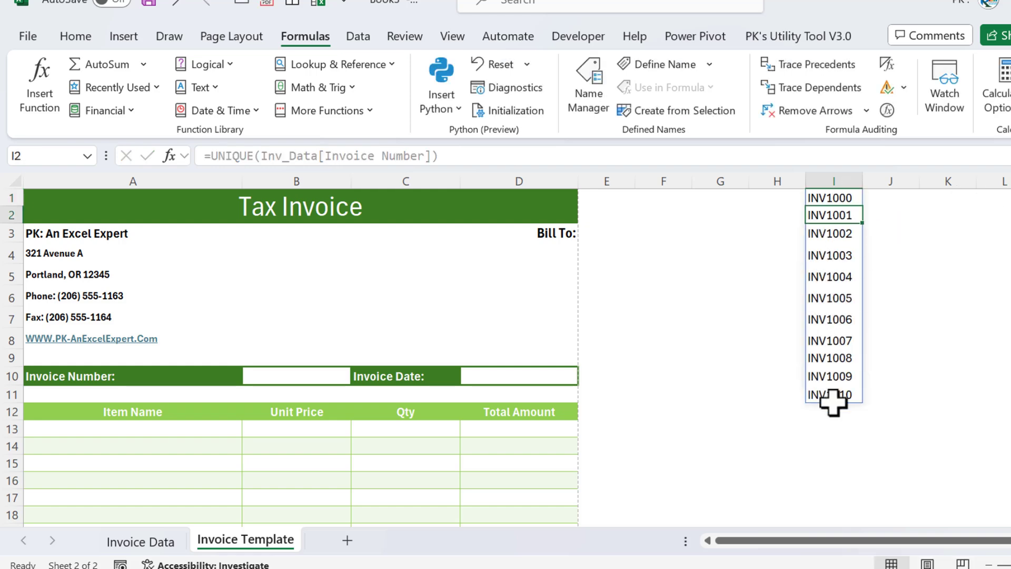
Restrict cell B10 to a dropdown list sourced from the invoice numbers spilled from I1, and choose INV1001.
{"action": "left_click", "coordinate": [291, 377]}
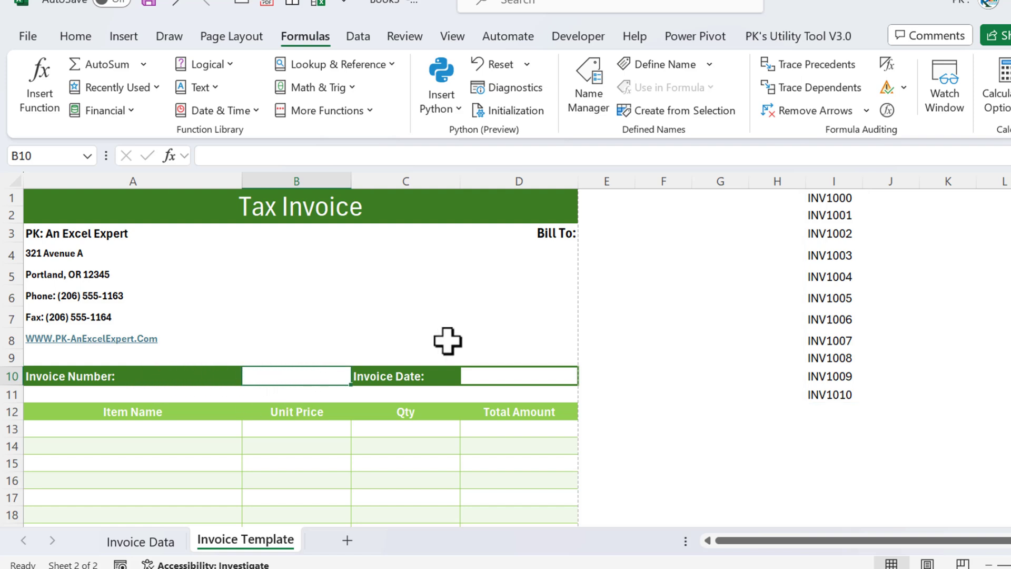
{"action": "key", "text": "alt+d"}
{"action": "key", "text": "l"}
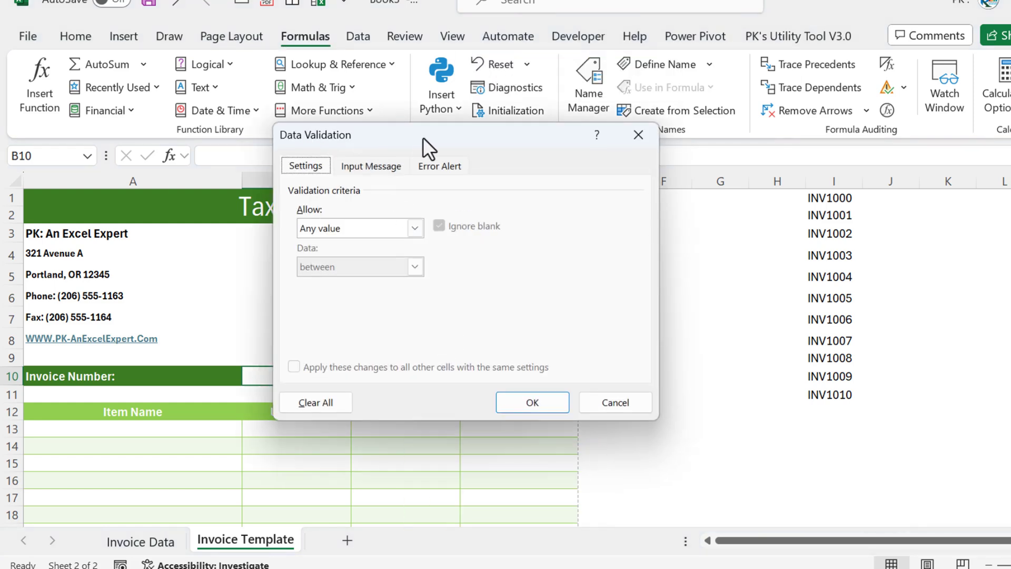
{"action": "left_click", "coordinate": [358, 233]}
{"action": "left_click", "coordinate": [340, 280]}
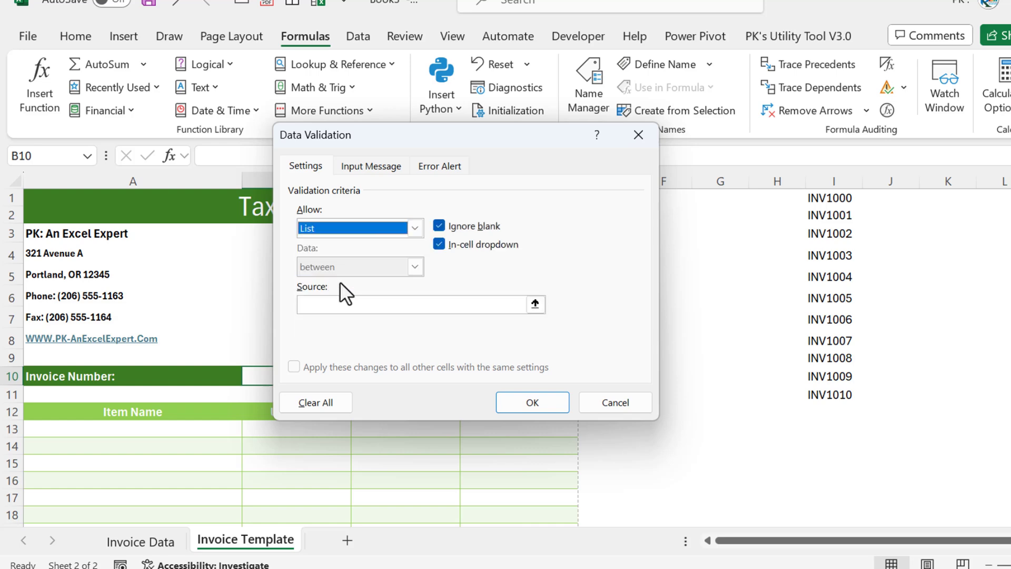
{"action": "left_click", "coordinate": [518, 305]}
{"action": "left_click", "coordinate": [839, 199]}
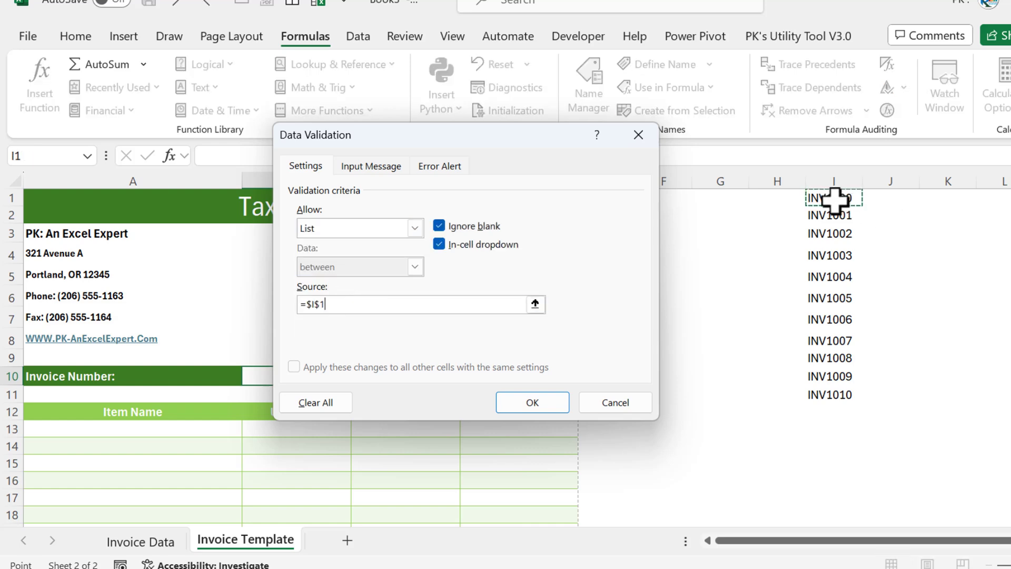
{"action": "left_click", "coordinate": [543, 409]}
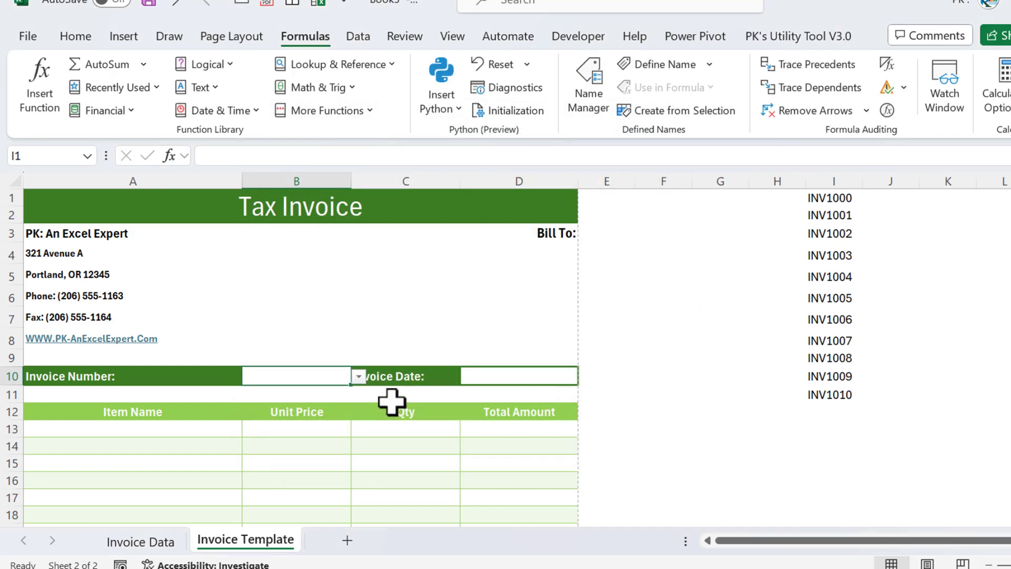
{"action": "left_click", "coordinate": [358, 375]}
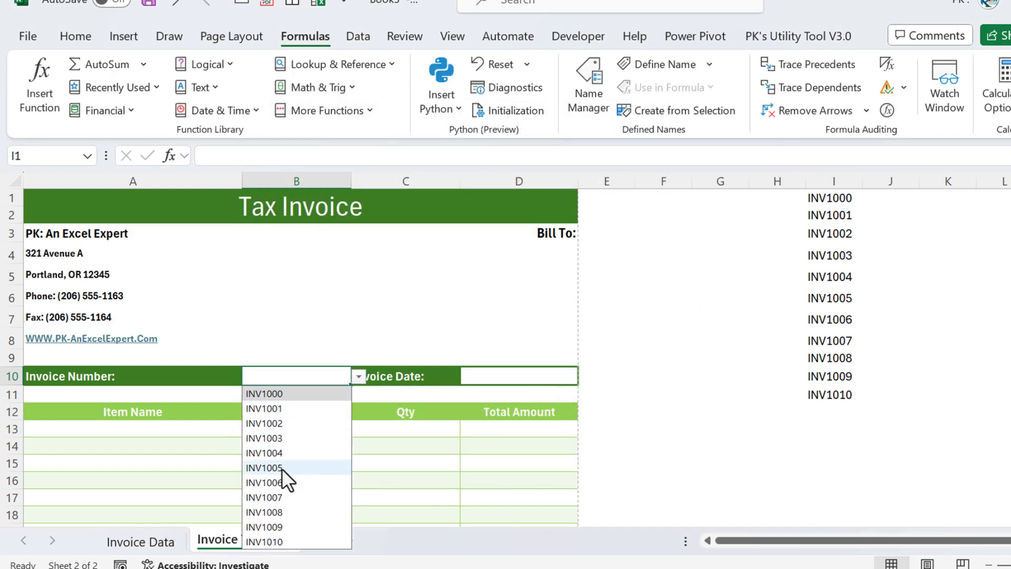
{"action": "left_click", "coordinate": [279, 408]}
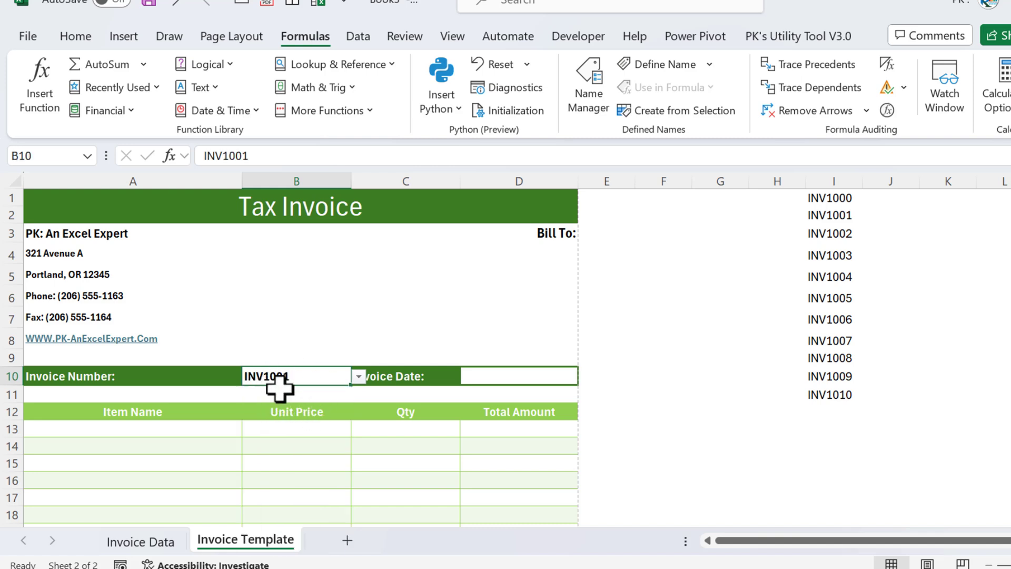
Assign the name Invoice_Number to cell B10, which holds the chosen invoice number.
{"action": "left_click", "coordinate": [63, 156]}
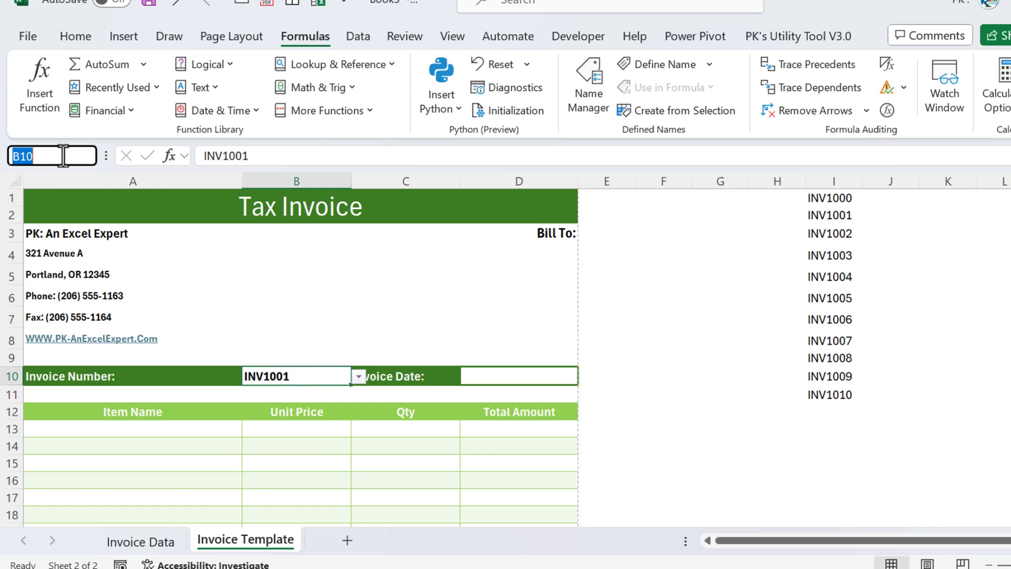
{"action": "type", "text": "Invoice"}
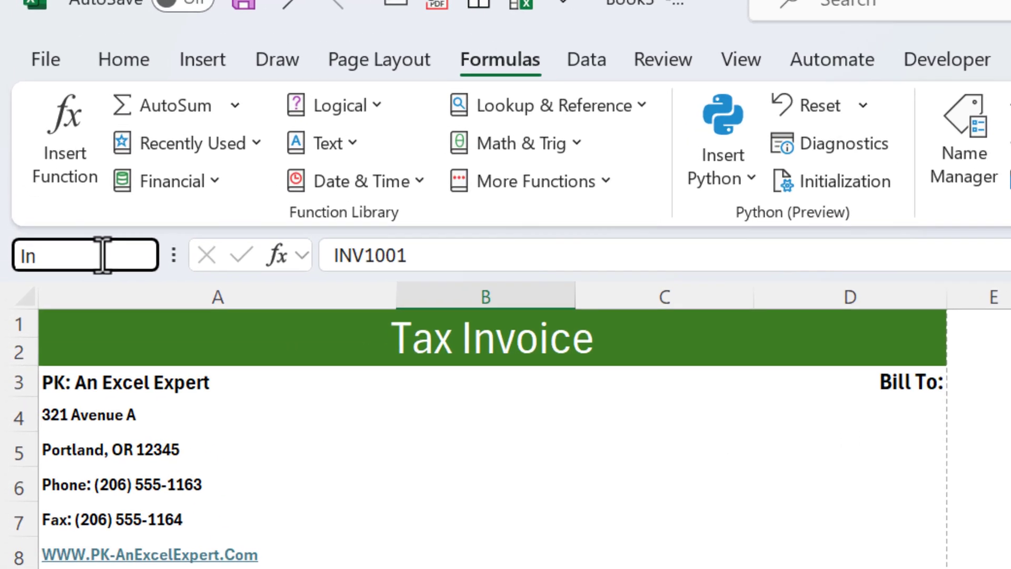
{"action": "type", "text": "_Number"}
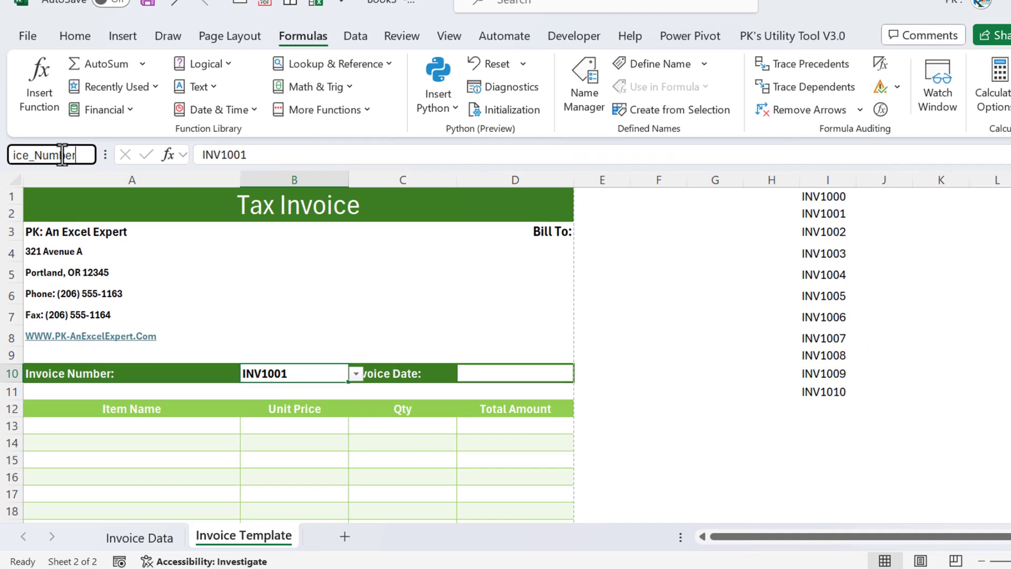
{"action": "key", "text": "Return"}
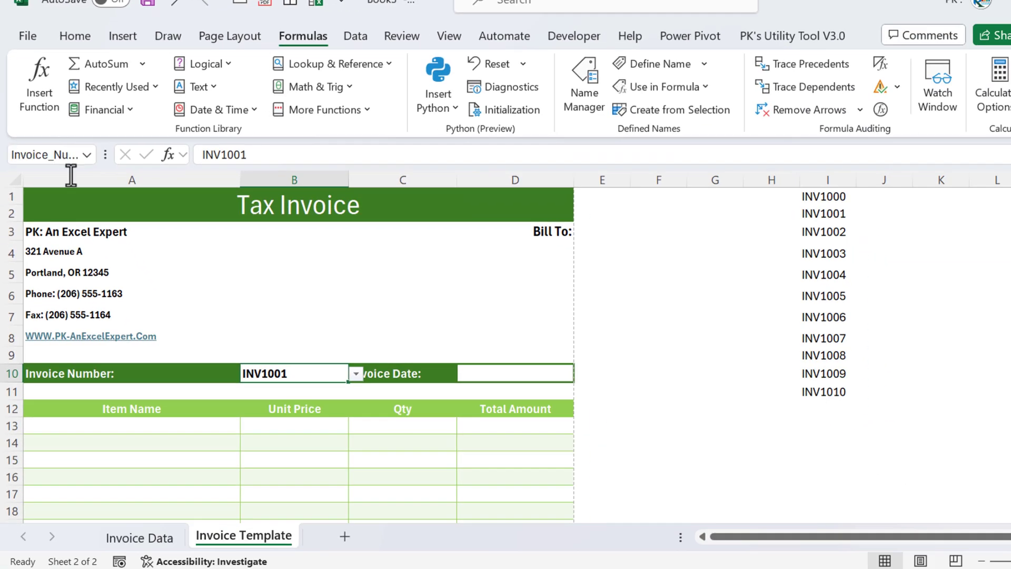
Choose INV1002 from the dropdown in the Invoice Number cell.
{"action": "left_click", "coordinate": [425, 413]}
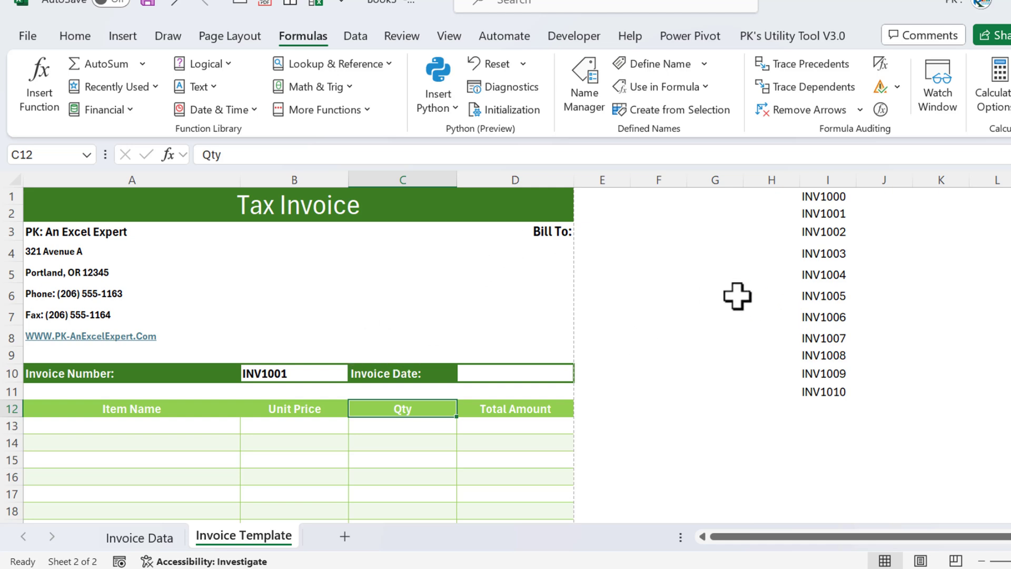
{"action": "left_click", "coordinate": [329, 374]}
{"action": "left_click", "coordinate": [352, 375]}
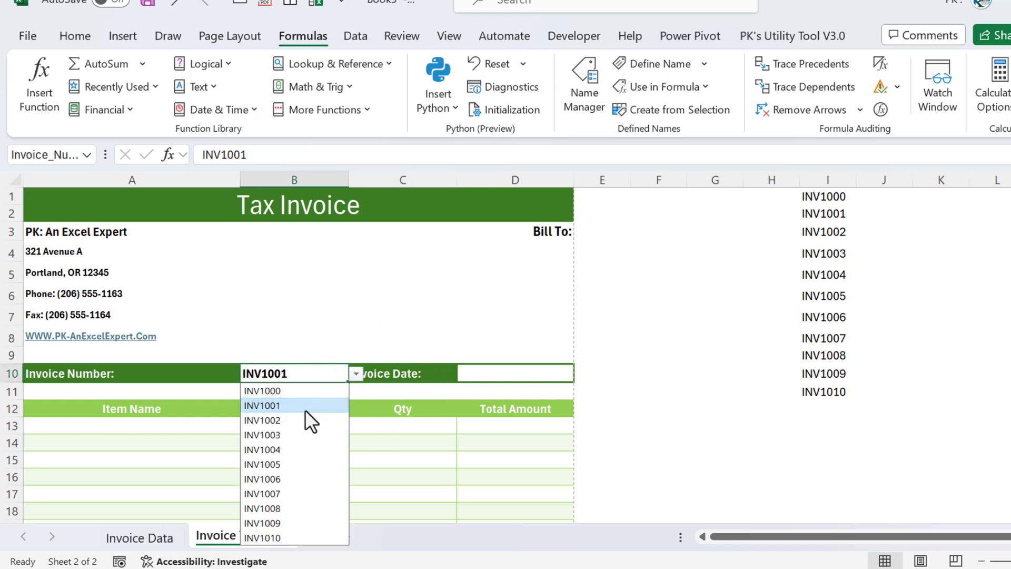
{"action": "left_click", "coordinate": [297, 418]}
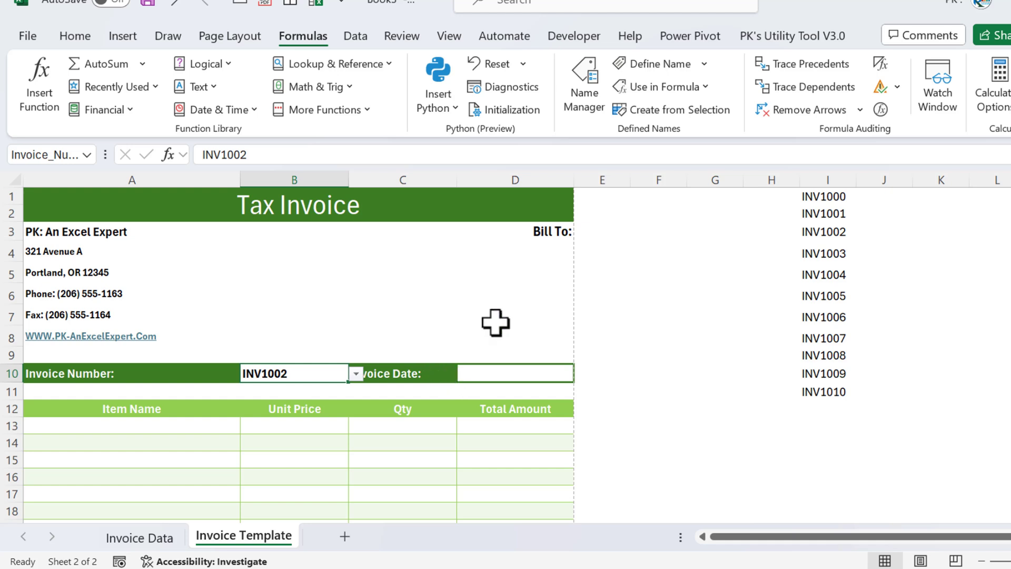
Look up the customer name below Bill To in C4 with =XLOOKUP(Invoice_Number,Inv_Data[Invoice Number],Inv_Data[Customer Name]).
{"action": "left_click", "coordinate": [550, 252]}
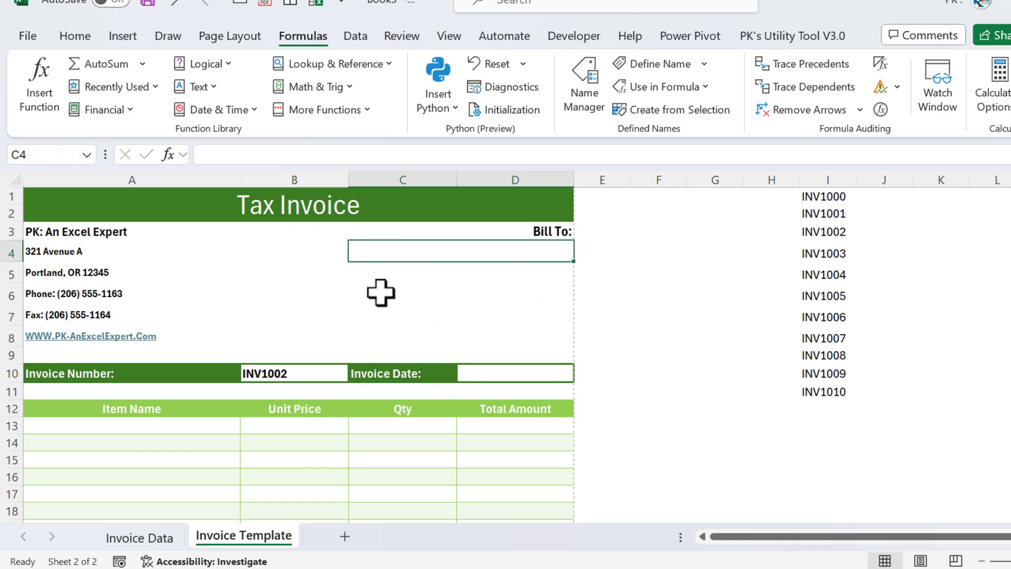
{"action": "type", "text": "=xl"}
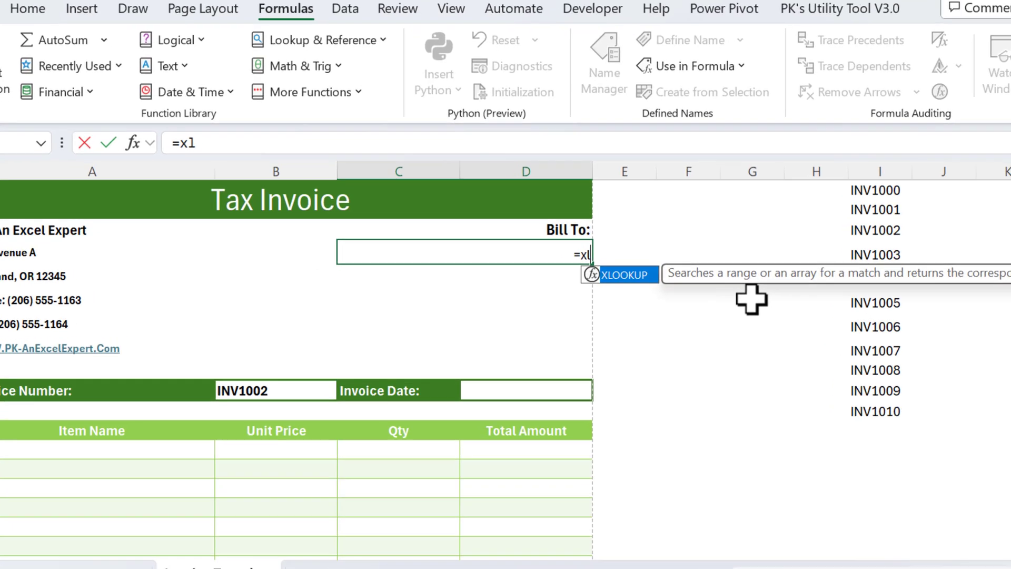
{"action": "key", "text": "Tab"}
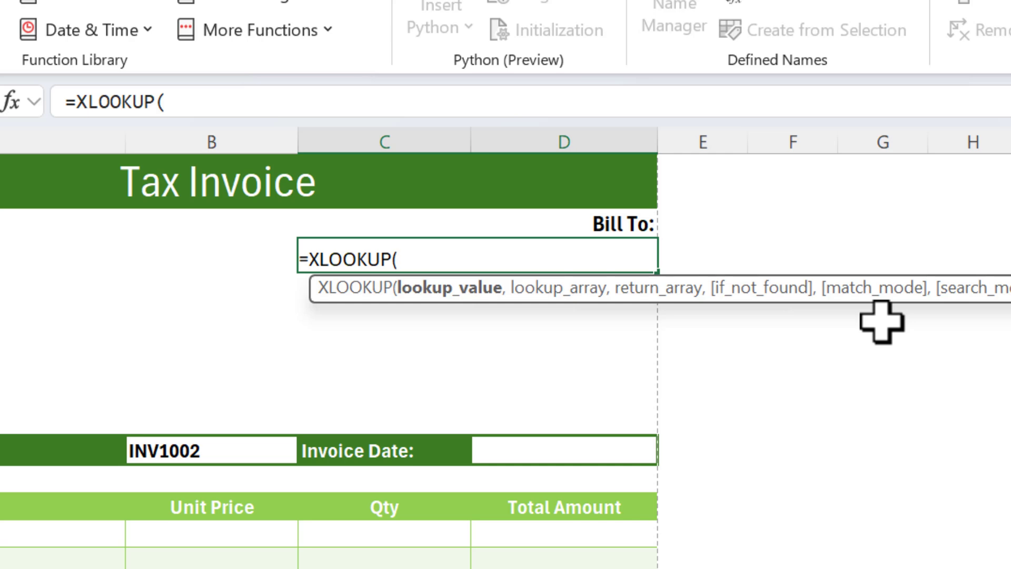
{"action": "left_click", "coordinate": [267, 449]}
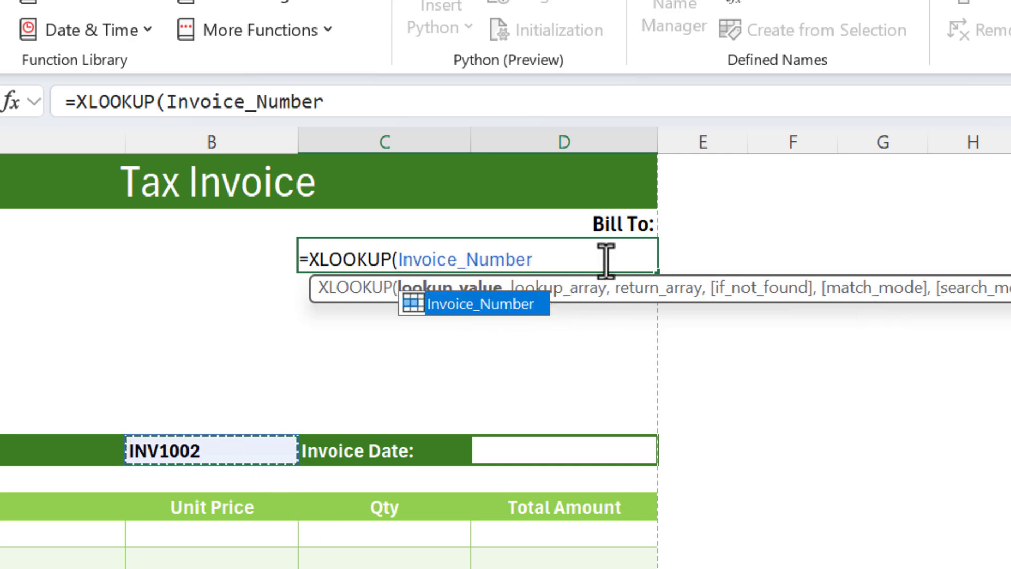
{"action": "type", "text": ","}
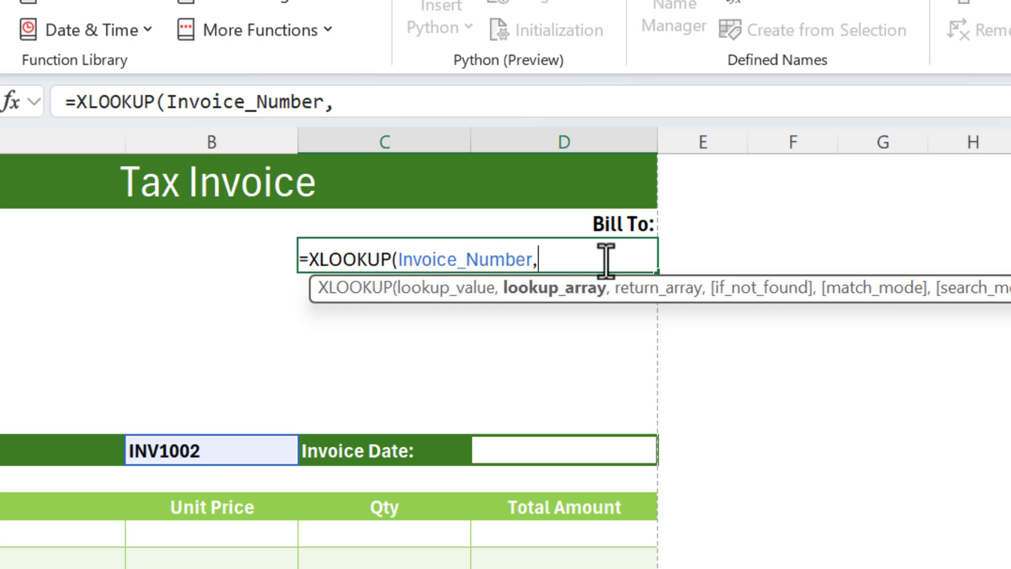
{"action": "type", "text": "inv"}
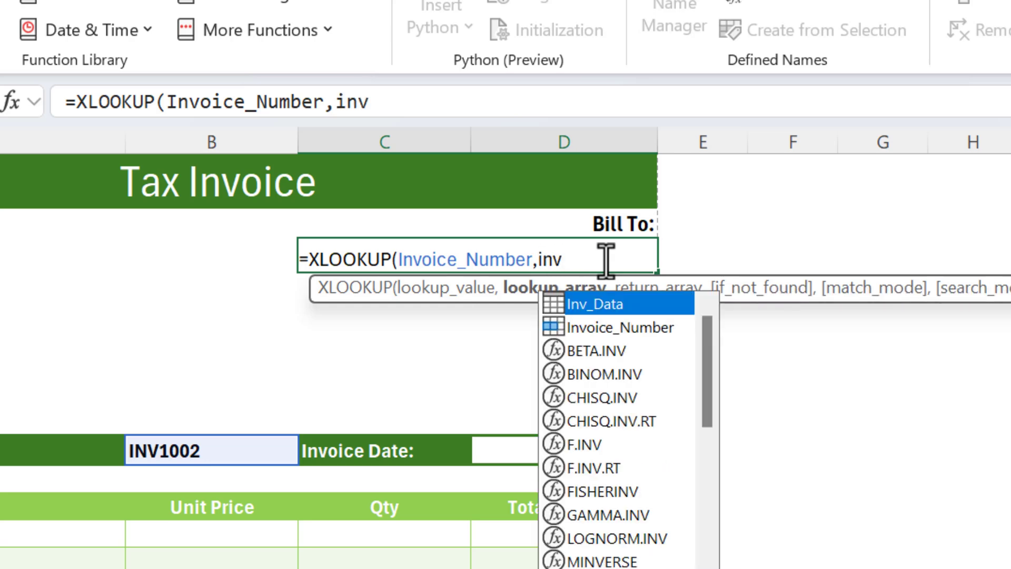
{"action": "key", "text": "Tab"}
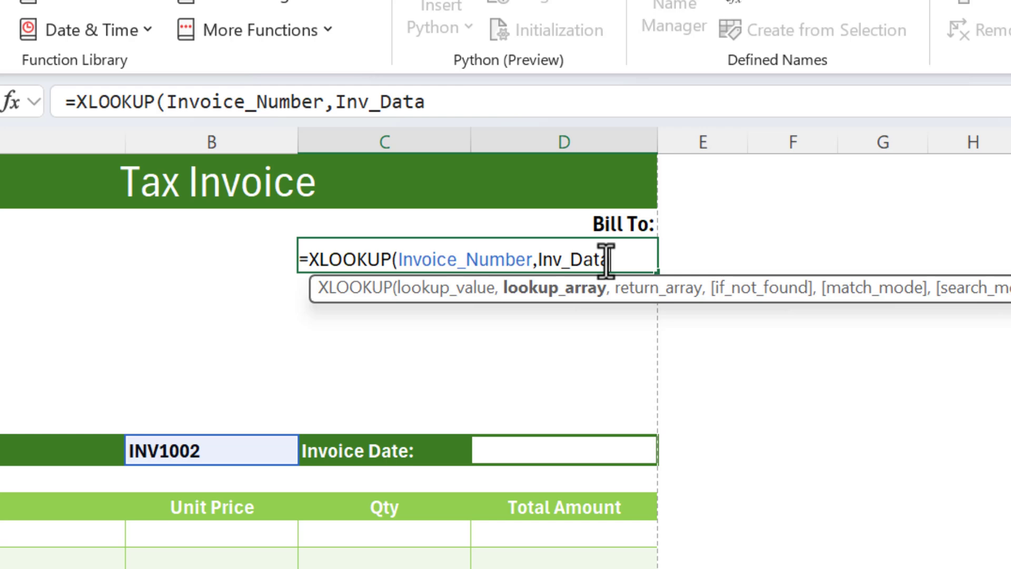
{"action": "type", "text": "[Invoi"}
{"action": "key", "text": "Tab"}
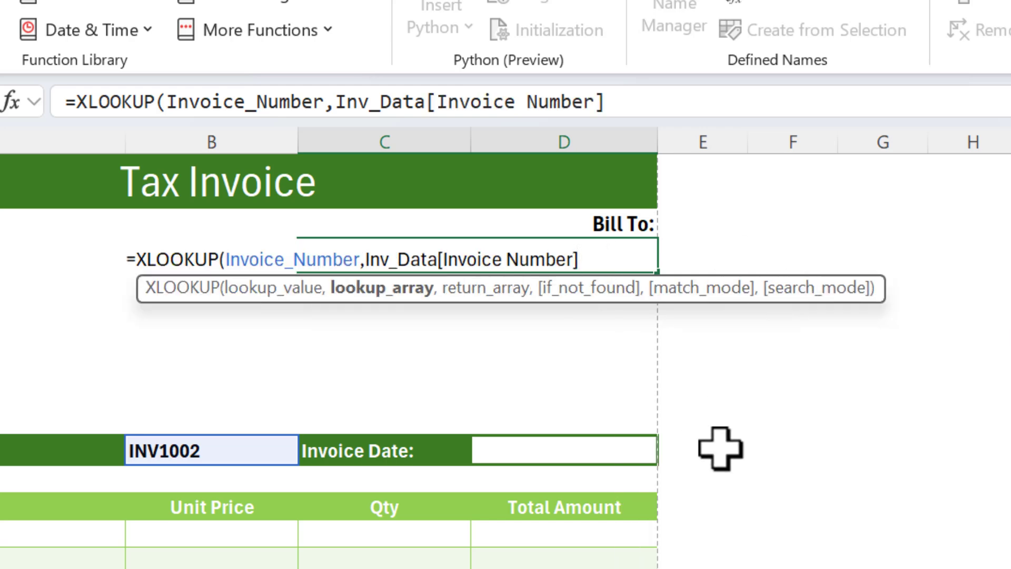
{"action": "type", "text": ","}
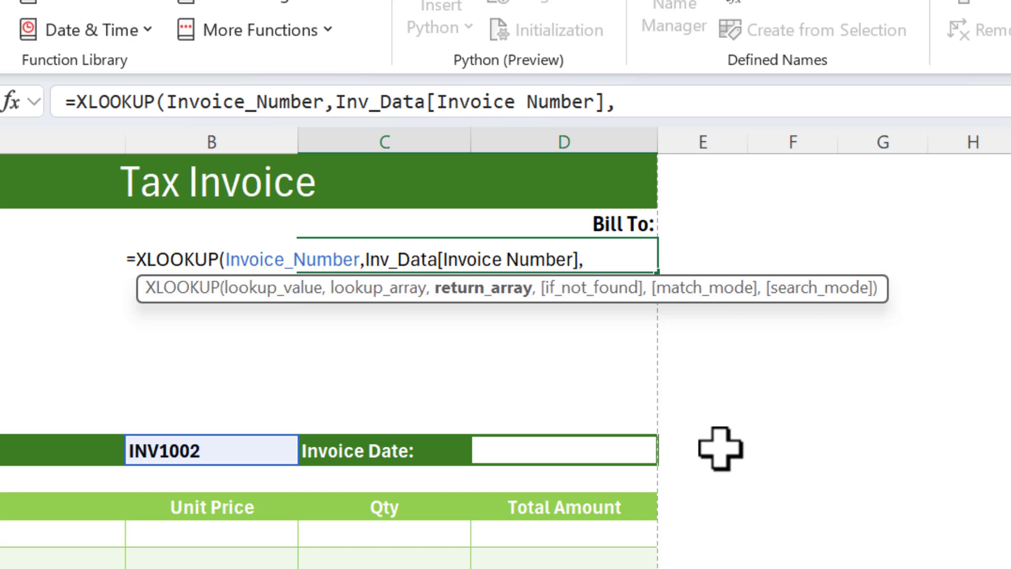
{"action": "type", "text": "inv"}
{"action": "type", "text": "[c"}
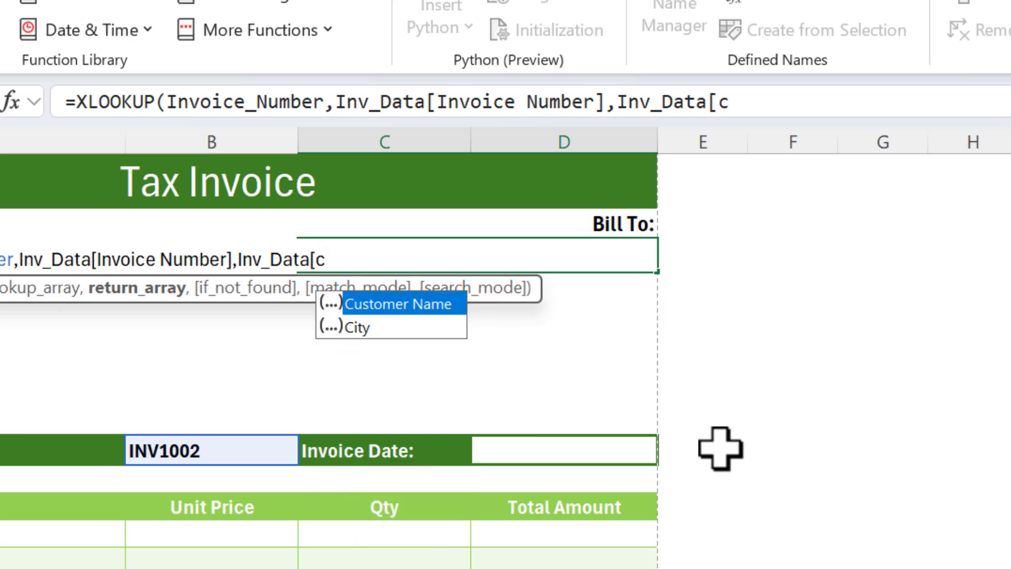
{"action": "key", "text": "Tab"}
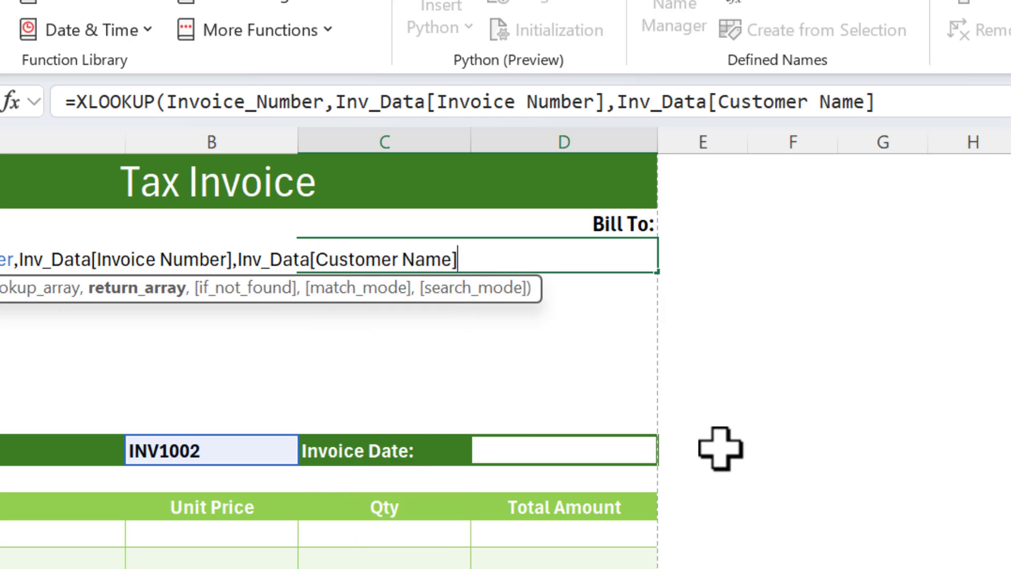
{"action": "type", "text": ")"}
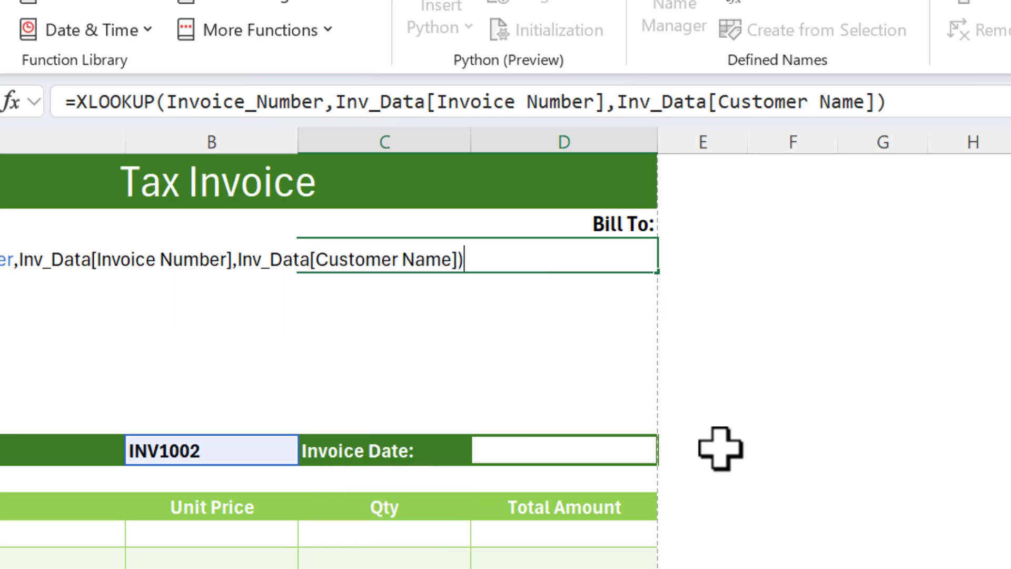
{"action": "key", "text": "Return"}
{"action": "key", "text": "Up"}
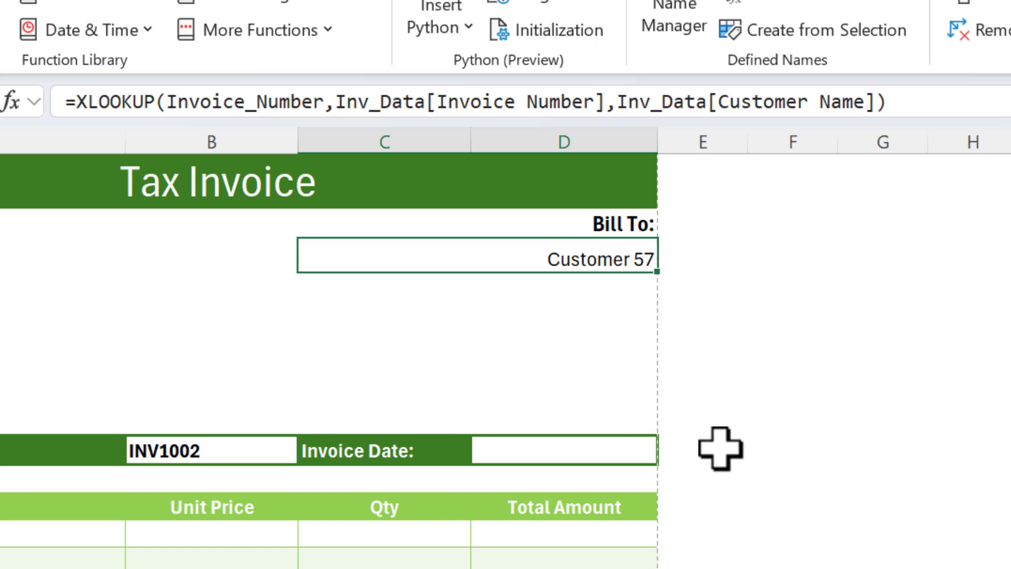
Fill the customer name lookup formula from C4 down through C8.
{"action": "key", "text": "shift+Down"}
{"action": "key", "text": "shift+Down"}
{"action": "key", "text": "shift+Down"}
{"action": "key", "text": "shift+Down"}
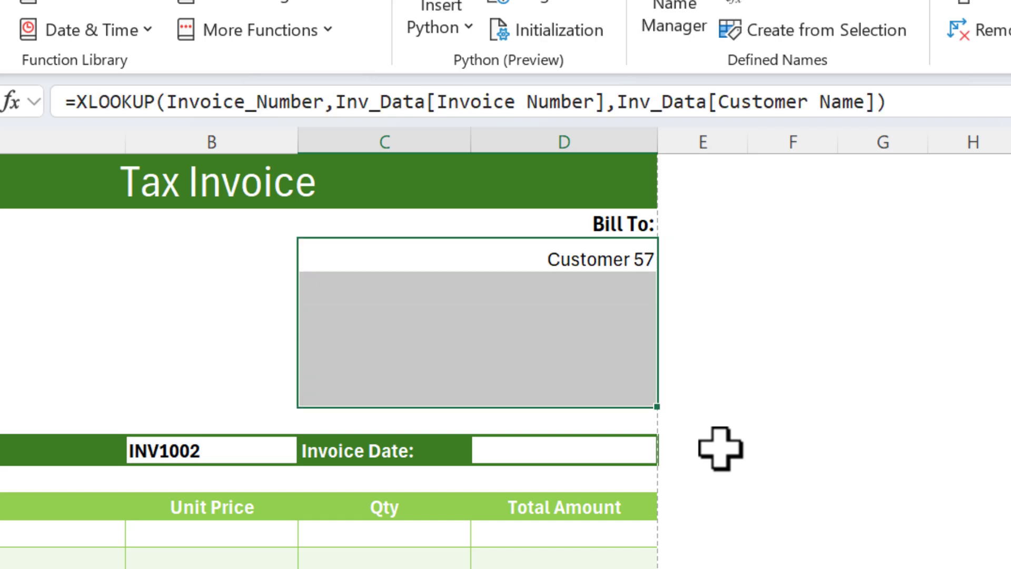
{"action": "key", "text": "ctrl+d"}
{"action": "key", "text": "shift+Up"}
{"action": "key", "text": "shift+Up"}
{"action": "key", "text": "shift+Up"}
{"action": "key", "text": "shift+Up"}
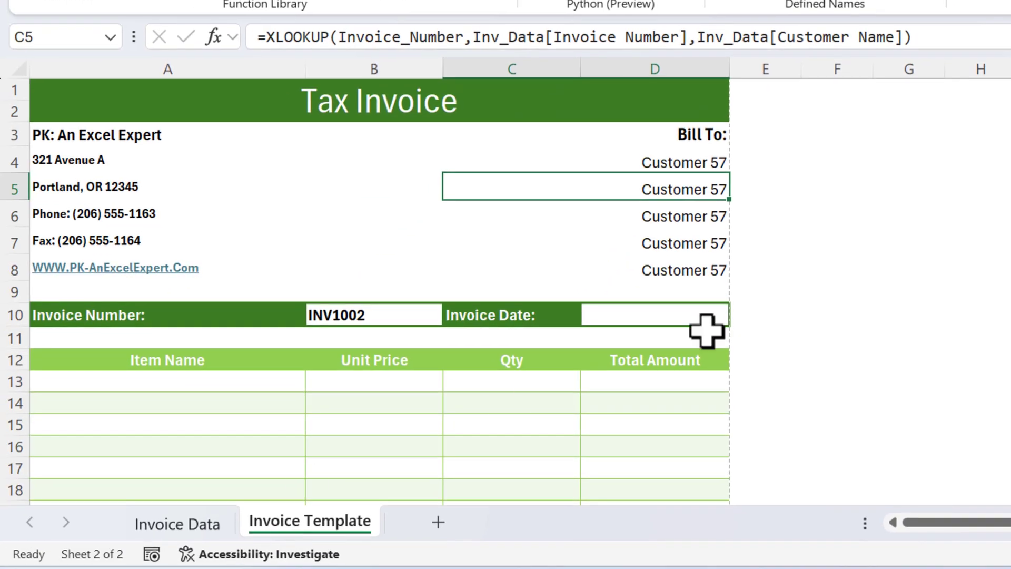
Review the column headers on the Invoice Data sheet from Invoice Number to GSTIN, and return to the Invoice Template sheet.
{"action": "left_click", "coordinate": [188, 524]}
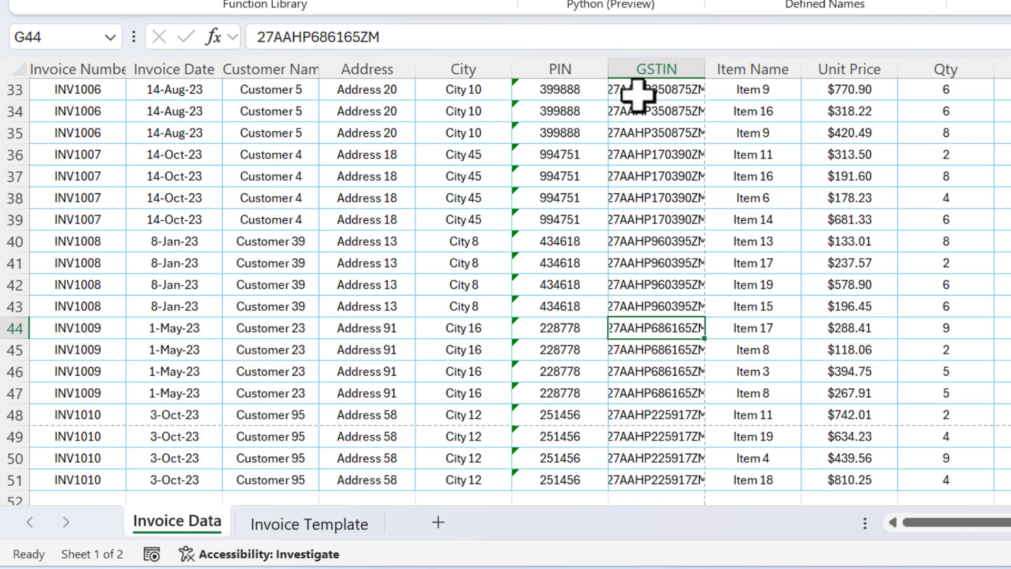
{"action": "key", "text": "ctrl+Up"}
{"action": "key", "text": "Home"}
{"action": "key", "text": "Right"}
{"action": "key", "text": "Right"}
{"action": "key", "text": "Right"}
{"action": "key", "text": "Right"}
{"action": "key", "text": "Right"}
{"action": "key", "text": "Right"}
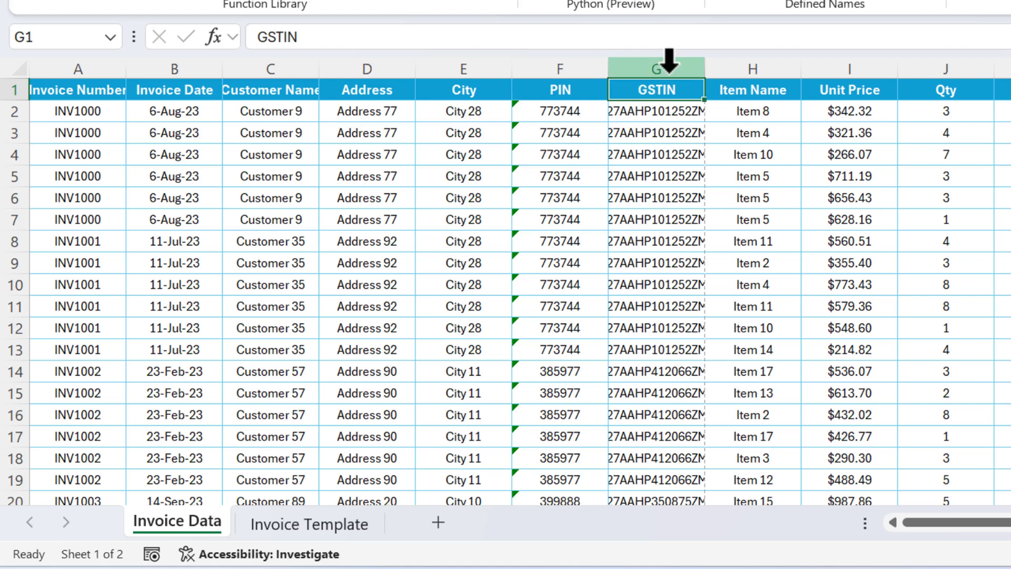
{"action": "left_click", "coordinate": [332, 510]}
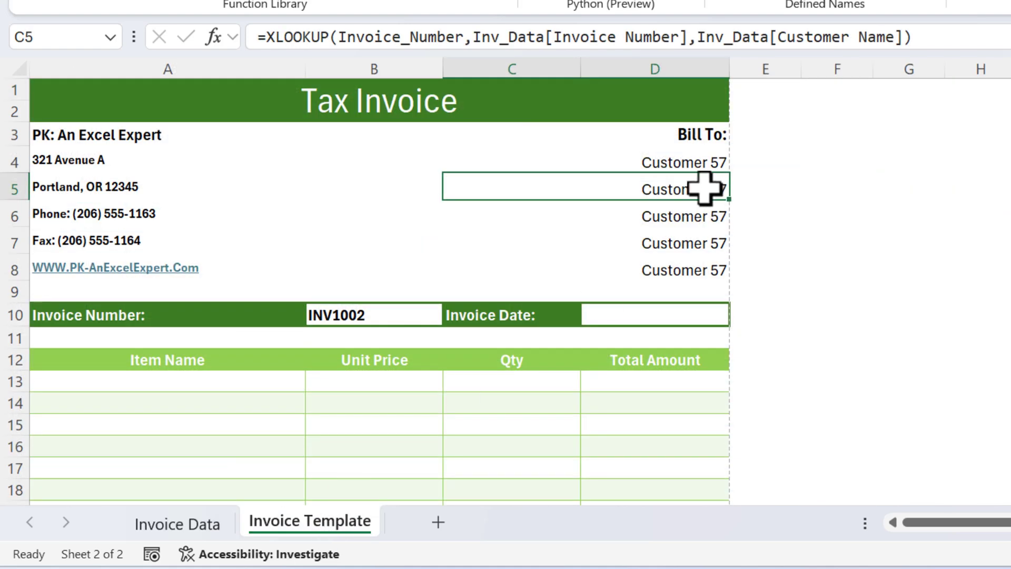
Change the return column of the C5 lookup formula to Inv_Data[Address].
{"action": "left_click_drag", "start_coordinate": [778, 37], "coordinate": [895, 38]}
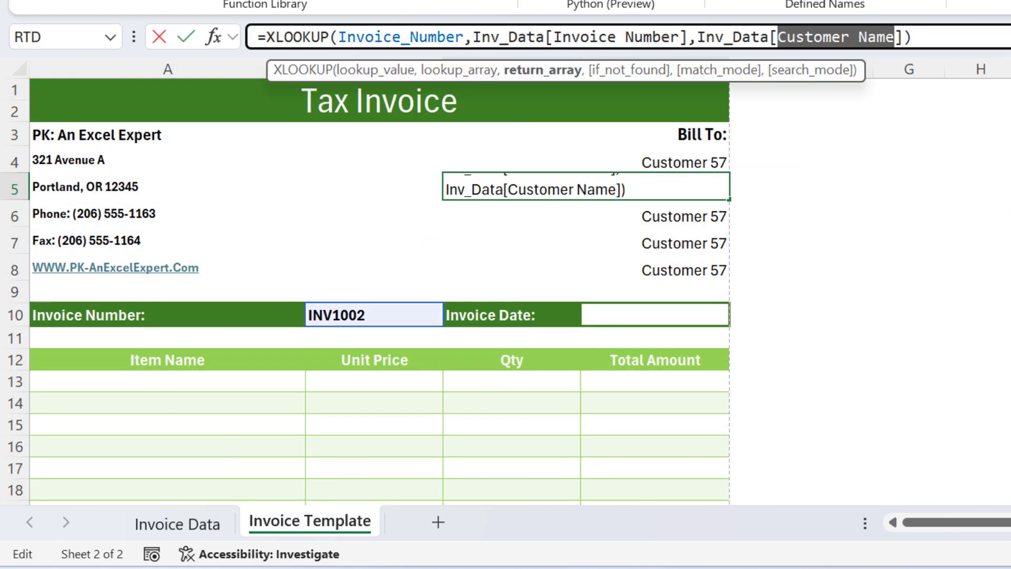
{"action": "type", "text": "ad"}
{"action": "key", "text": "Tab"}
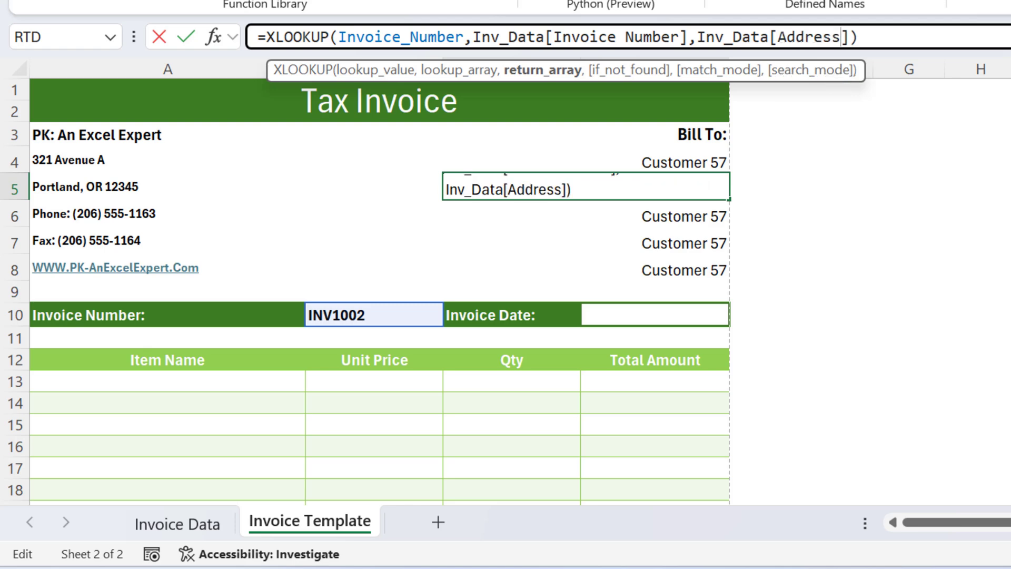
{"action": "key", "text": "Return"}
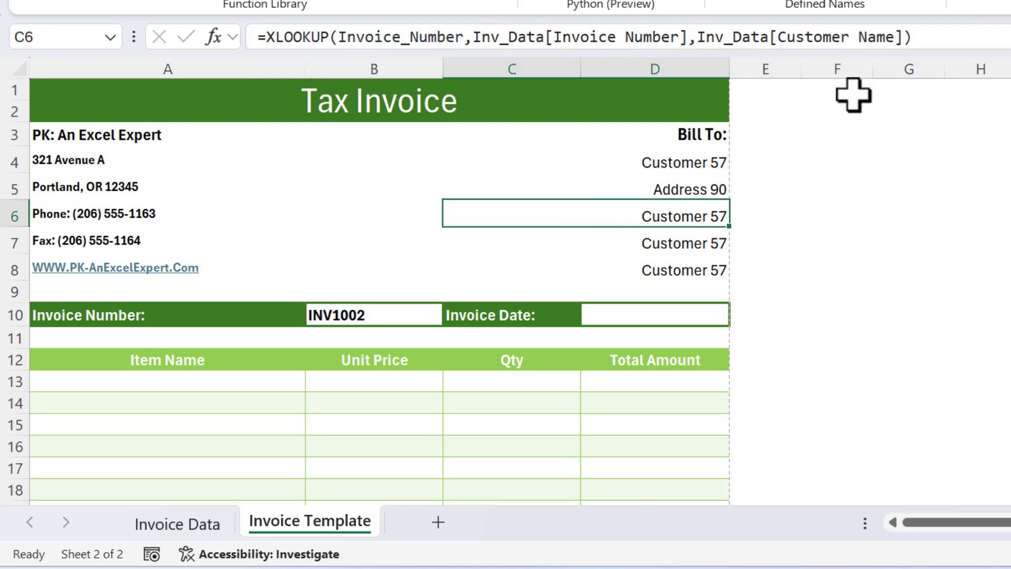
Change the return columns of the Bill To lookup formulas to Inv_Data[City] in C6 and Inv_Data[PIN] in C7.
{"action": "left_click_drag", "start_coordinate": [778, 37], "coordinate": [895, 37]}
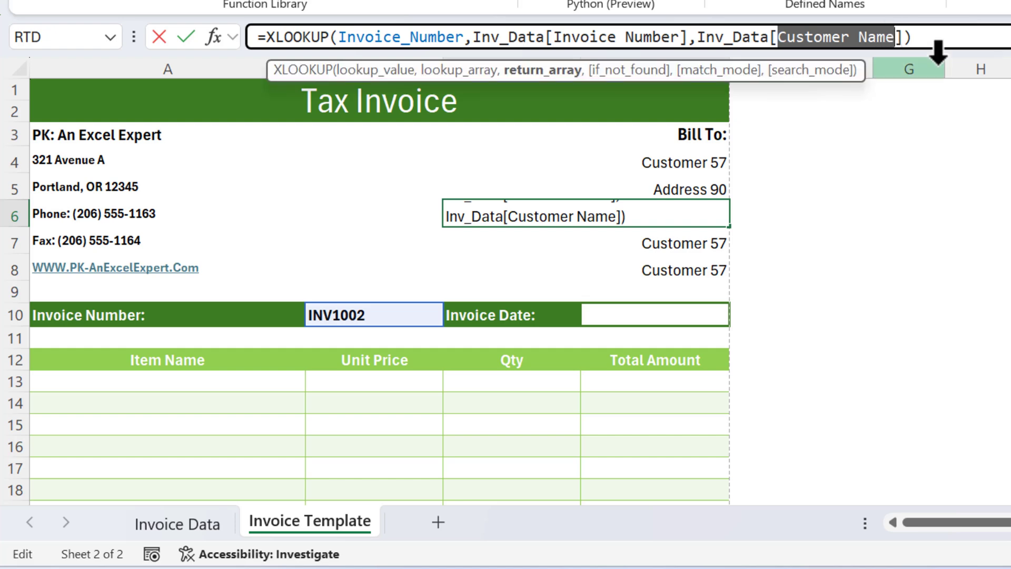
{"action": "type", "text": "ci"}
{"action": "key", "text": "Tab"}
{"action": "key", "text": "Return"}
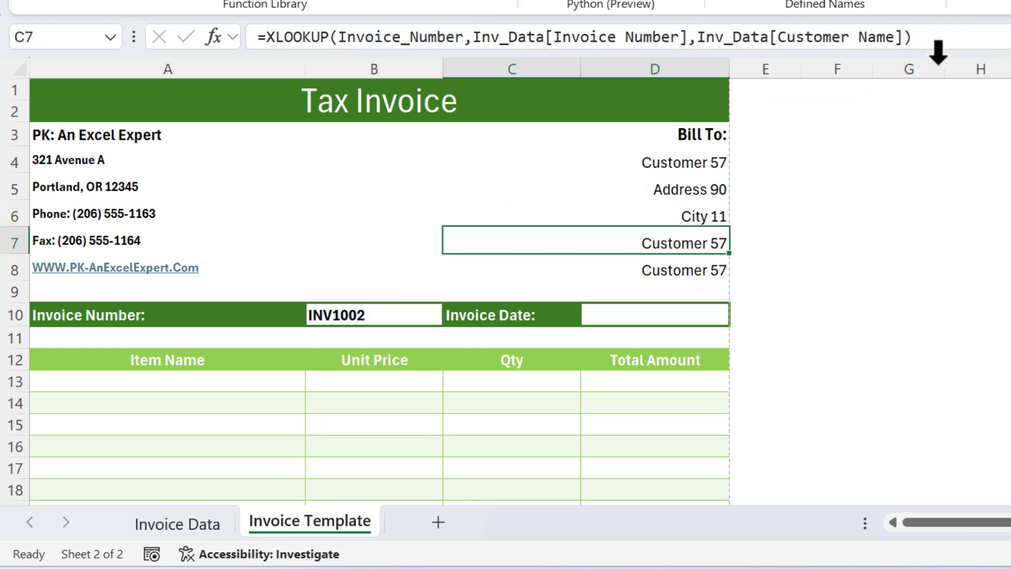
{"action": "left_click_drag", "start_coordinate": [778, 38], "coordinate": [898, 37]}
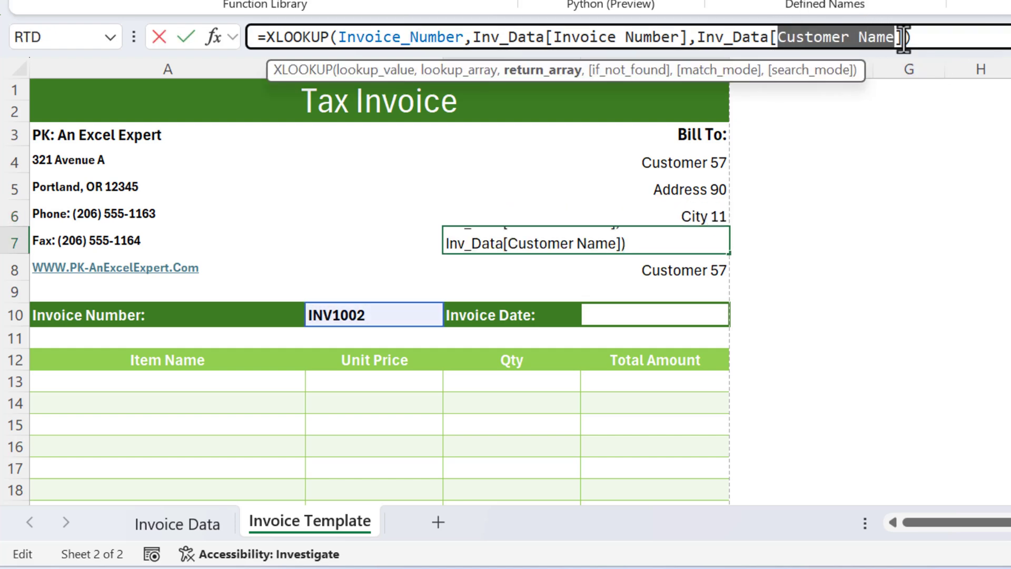
{"action": "type", "text": "pi"}
{"action": "key", "text": "Tab"}
{"action": "key", "text": "Return"}
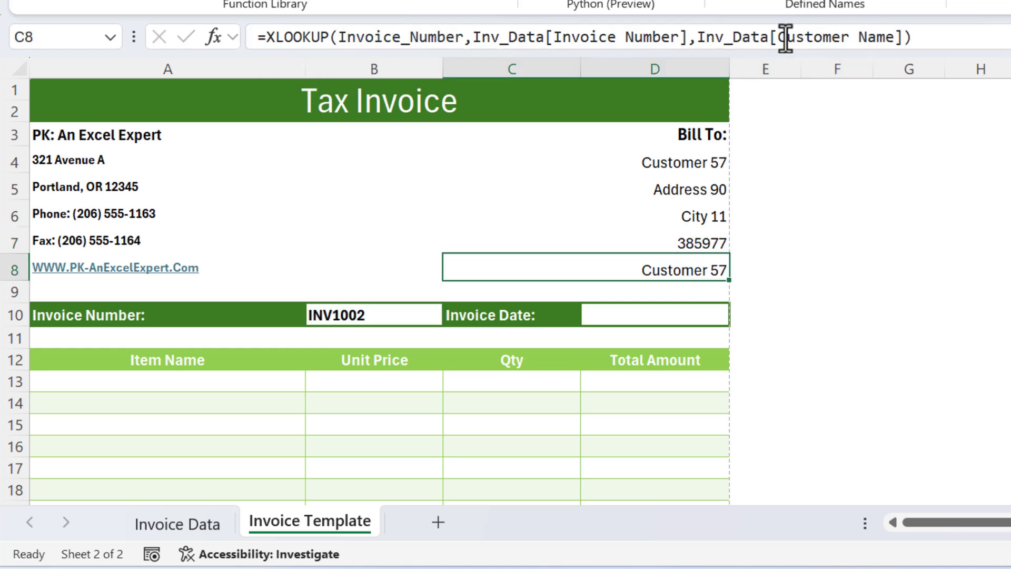
Change the return column of the C8 lookup formula to Inv_Data[GSTIN].
{"action": "left_click_drag", "start_coordinate": [778, 37], "coordinate": [898, 37]}
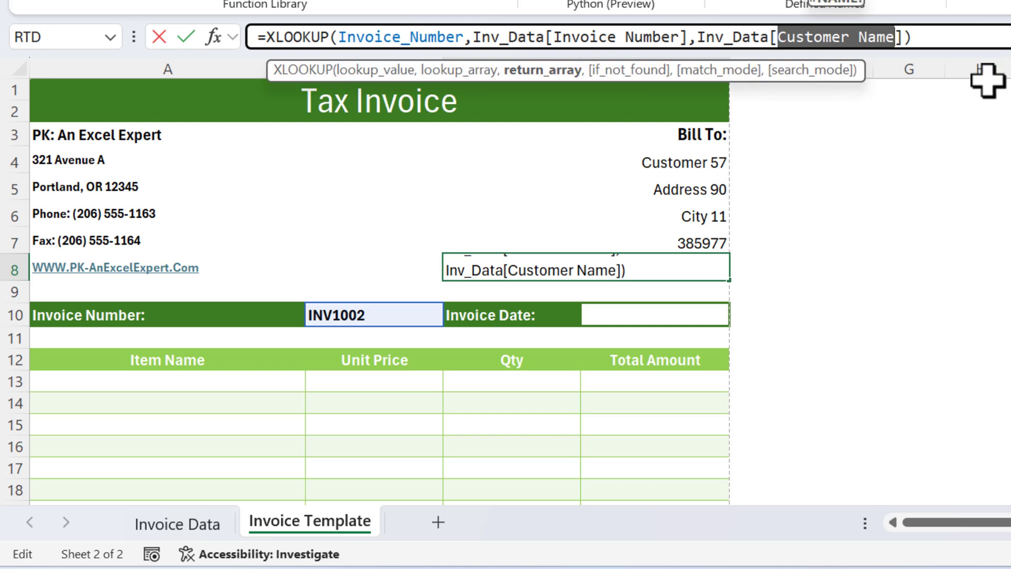
{"action": "type", "text": "gs"}
{"action": "key", "text": "Tab"}
{"action": "key", "text": "Return"}
{"action": "key", "text": "Up"}
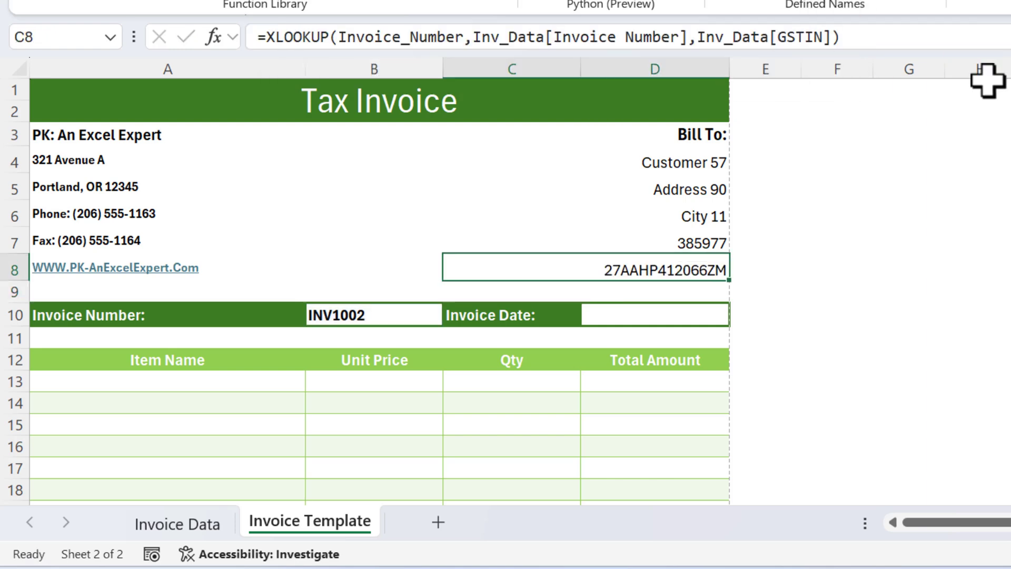
Prefix the C8 lookup result with the text label by inserting "GSTIN: " & before XLOOKUP.
{"action": "left_click", "coordinate": [263, 37]}
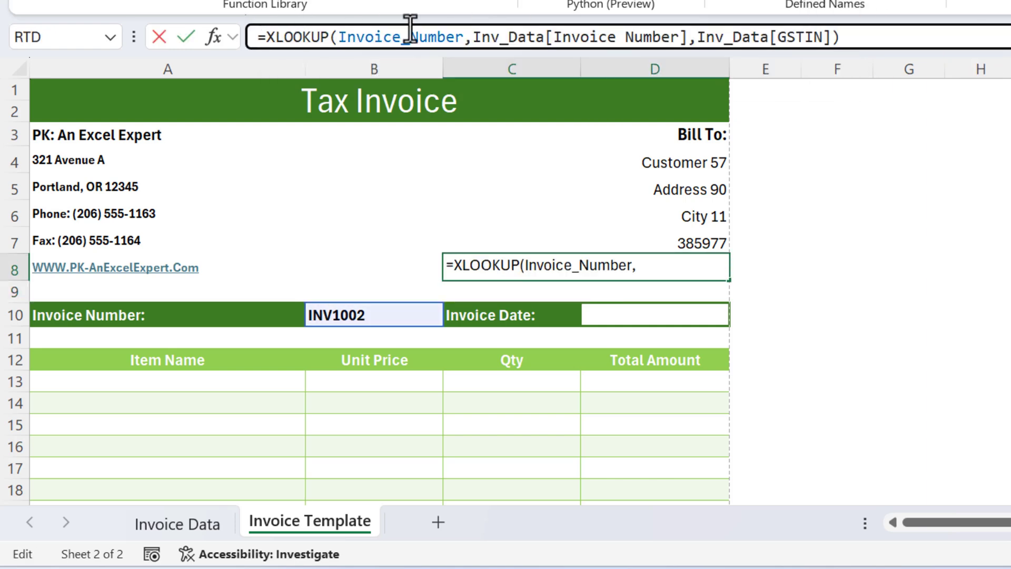
{"action": "type", "text": "\"GSTIN: \""}
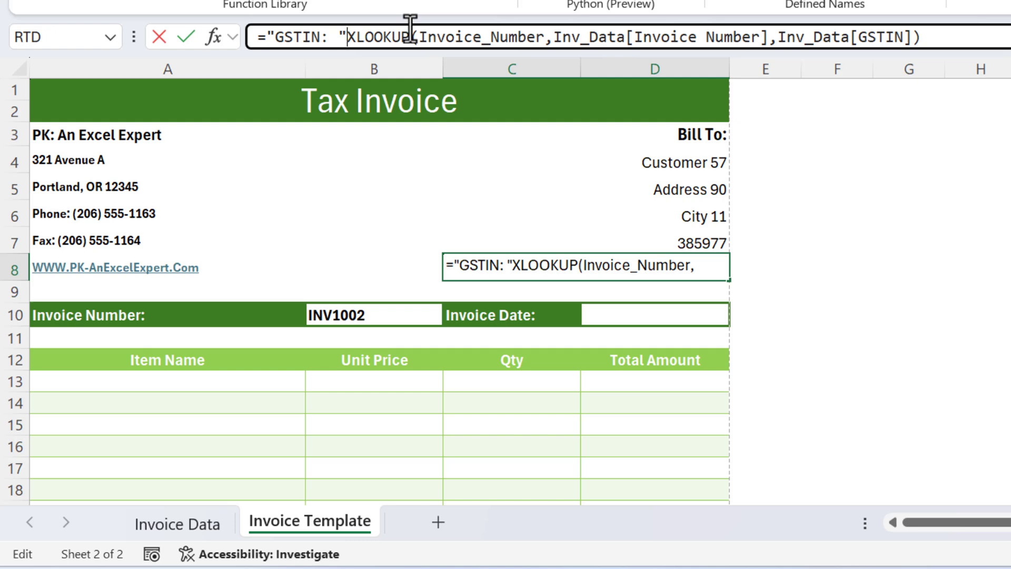
{"action": "type", "text": " &"}
{"action": "key", "text": "Return"}
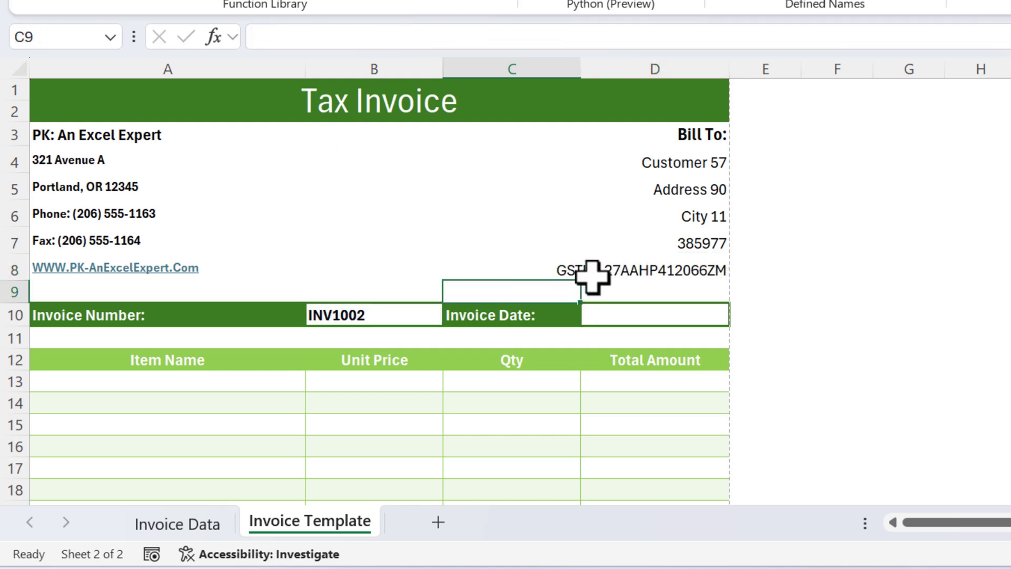
{"action": "left_click", "coordinate": [648, 268]}
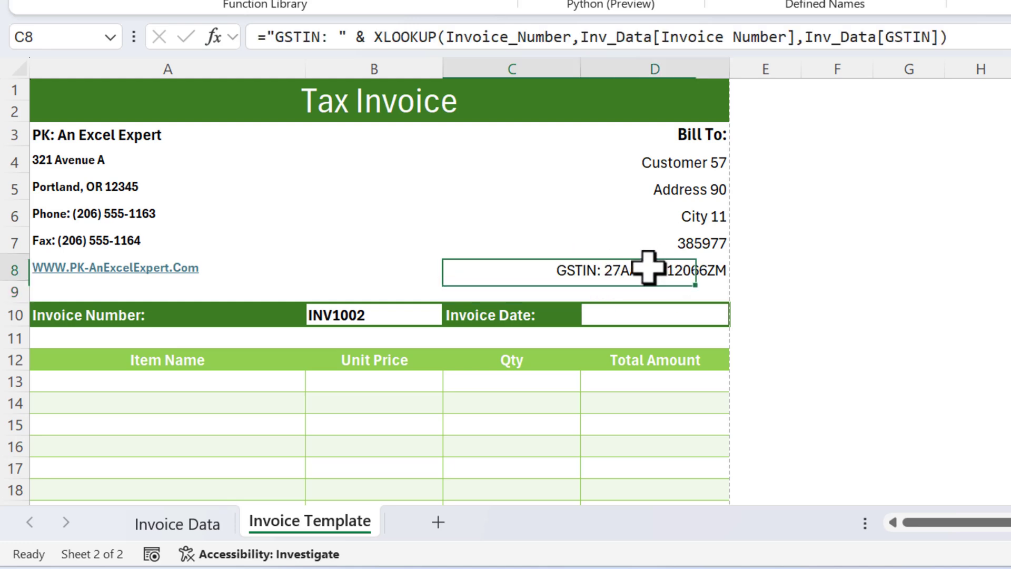
Copy the address lookup formula text from C5 into the Invoice Date cell D10.
{"action": "left_click", "coordinate": [531, 321]}
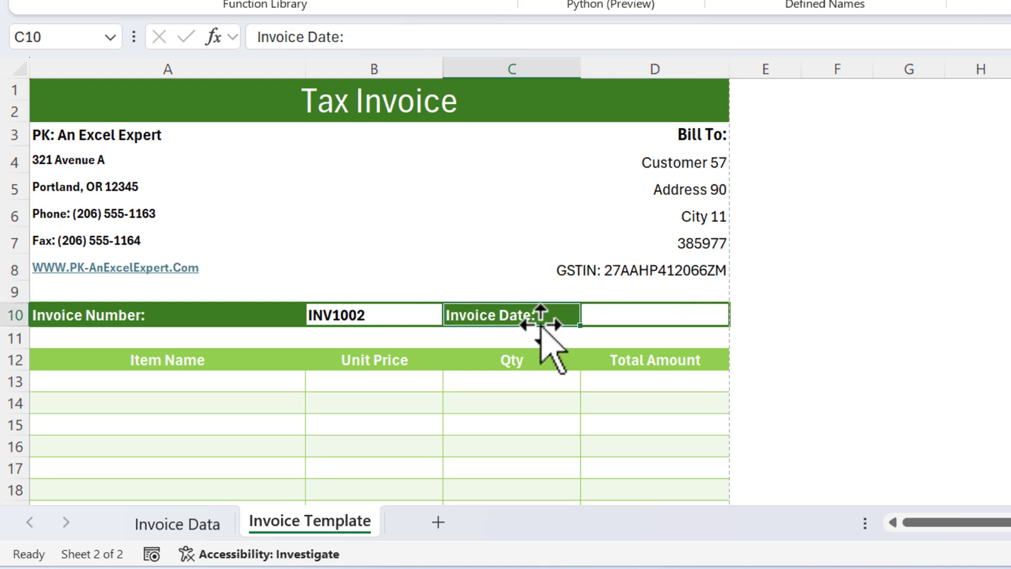
{"action": "left_click", "coordinate": [666, 317]}
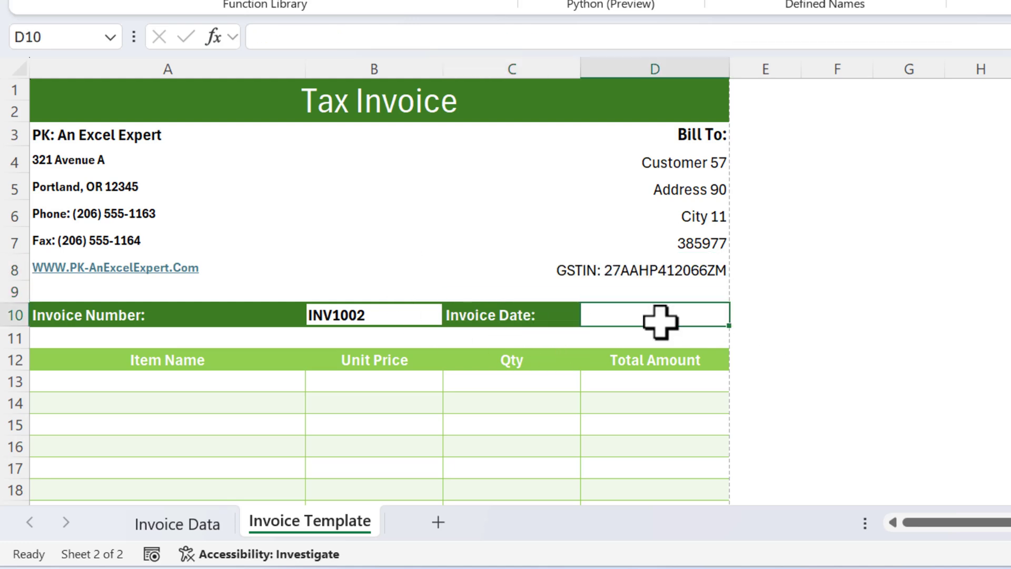
{"action": "left_click", "coordinate": [698, 189]}
{"action": "left_click", "coordinate": [902, 32]}
{"action": "left_click_drag", "start_coordinate": [903, 31], "coordinate": [23, 38]}
{"action": "key", "text": "ctrl+c"}
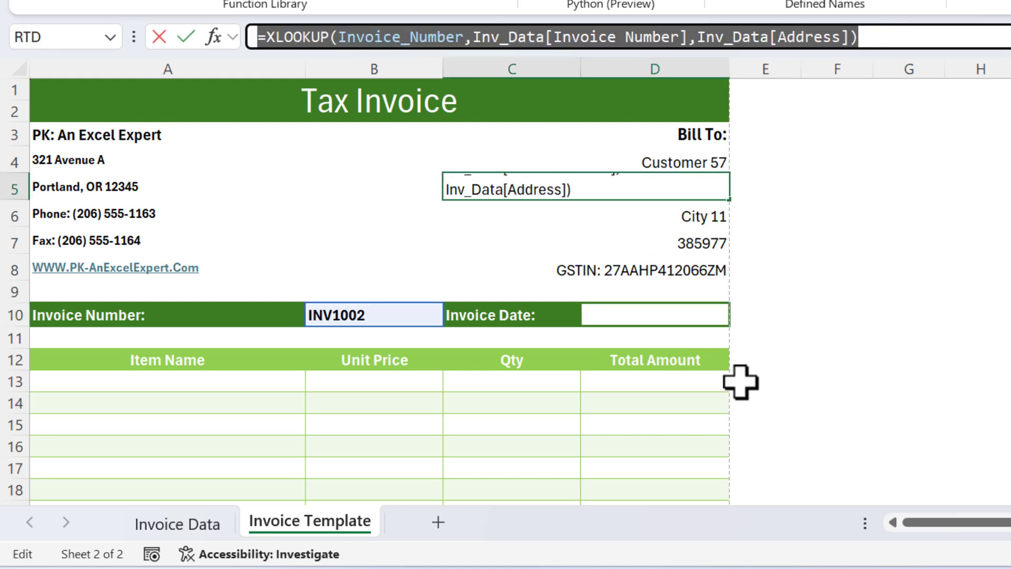
{"action": "left_click", "coordinate": [672, 318]}
{"action": "key", "text": "ctrl+v"}
{"action": "key", "text": "Return"}
{"action": "left_click", "coordinate": [696, 315]}
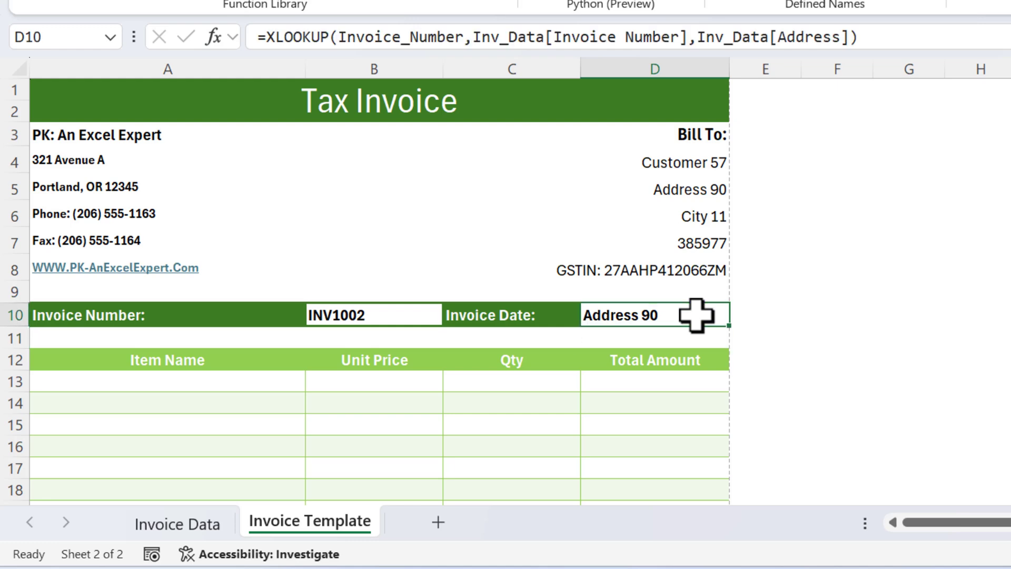
Change the return column of the D10 lookup formula to Inv_Data[Invoice Date].
{"action": "double_click", "coordinate": [811, 38]}
{"action": "left_click", "coordinate": [837, 38]}
{"action": "double_click", "coordinate": [812, 38]}
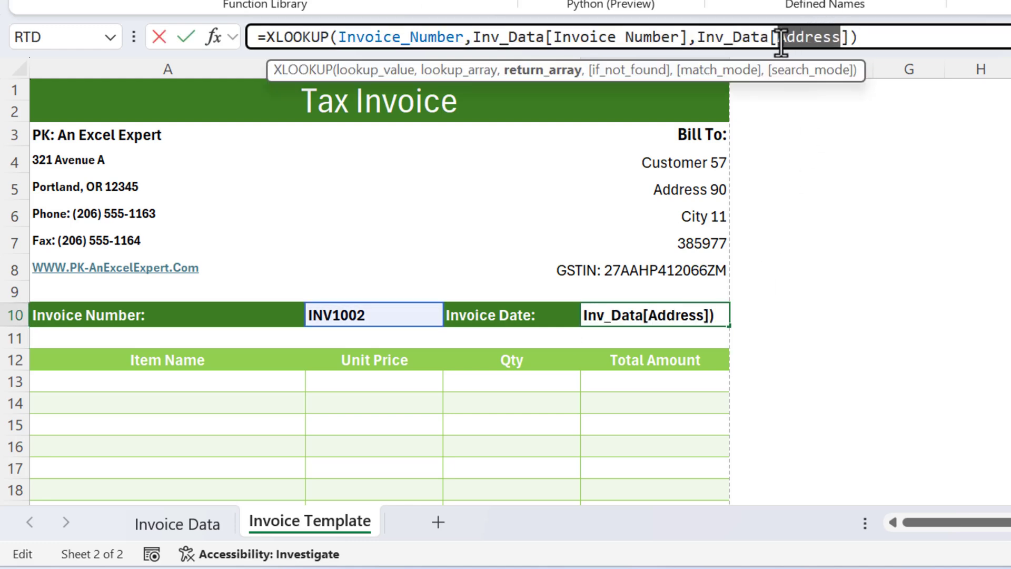
{"action": "type", "text": "dat"}
{"action": "key", "text": "Tab"}
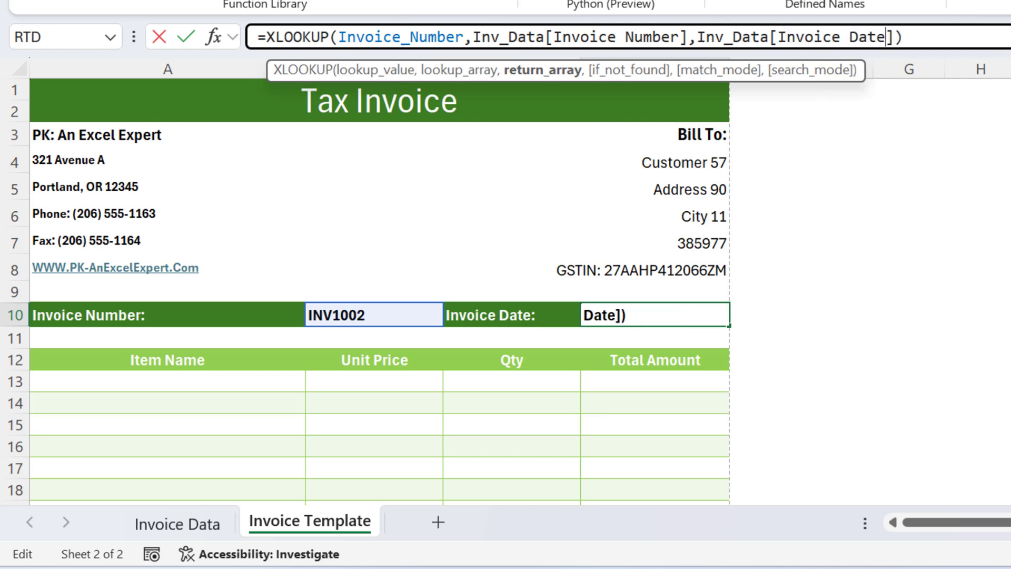
{"action": "key", "text": "Return"}
Look over the rows of the invoice template below the Total Amount header.
{"action": "left_click", "coordinate": [655, 315]}
{"action": "left_click", "coordinate": [655, 338]}
{"action": "key", "text": "Down"}
{"action": "key", "text": "Down"}
{"action": "key", "text": "Down"}
{"action": "key", "text": "Down"}
{"action": "key", "text": "Down"}
{"action": "key", "text": "Down"}
{"action": "key", "text": "Down"}
{"action": "key", "text": "Down"}
{"action": "key", "text": "Down"}
{"action": "key", "text": "Down"}
{"action": "key", "text": "Down"}
{"action": "key", "text": "Down"}
{"action": "key", "text": "Down"}
{"action": "key", "text": "Down"}
{"action": "key", "text": "Down"}
{"action": "key", "text": "Down"}
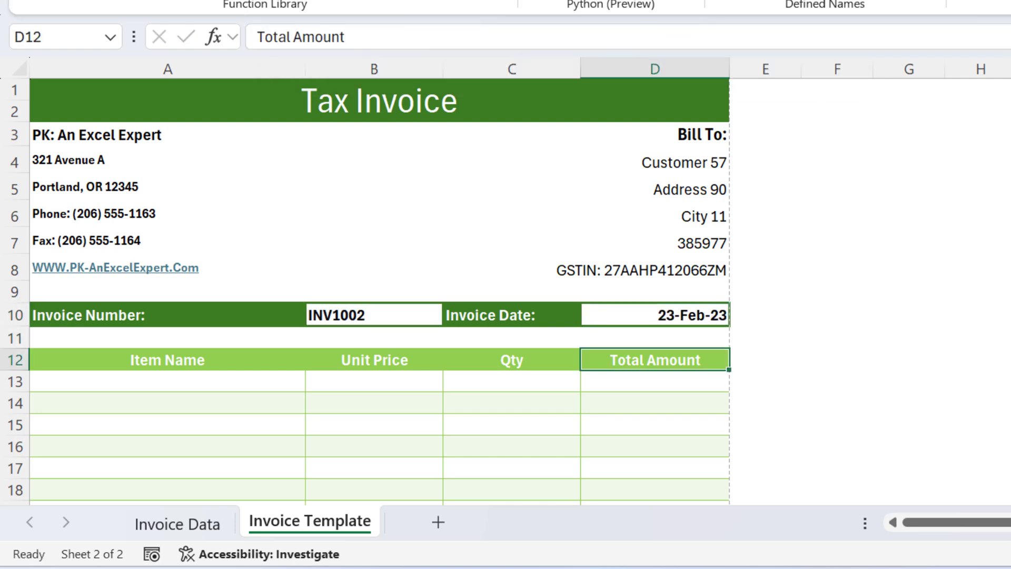
{"action": "key", "text": "ctrl+Up"}
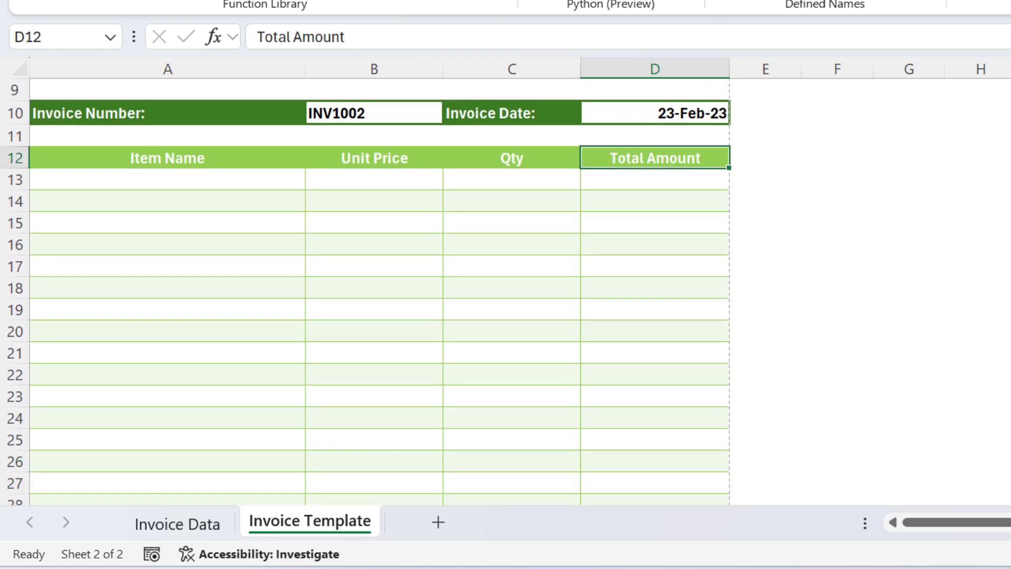
Begin a FILTER formula in A13 with Inv_Data[[#All],[Item Name]:[Sub Total]] from the Invoice Data sheet as its array.
{"action": "key", "text": "ctrl+Left"}
{"action": "key", "text": "Down"}
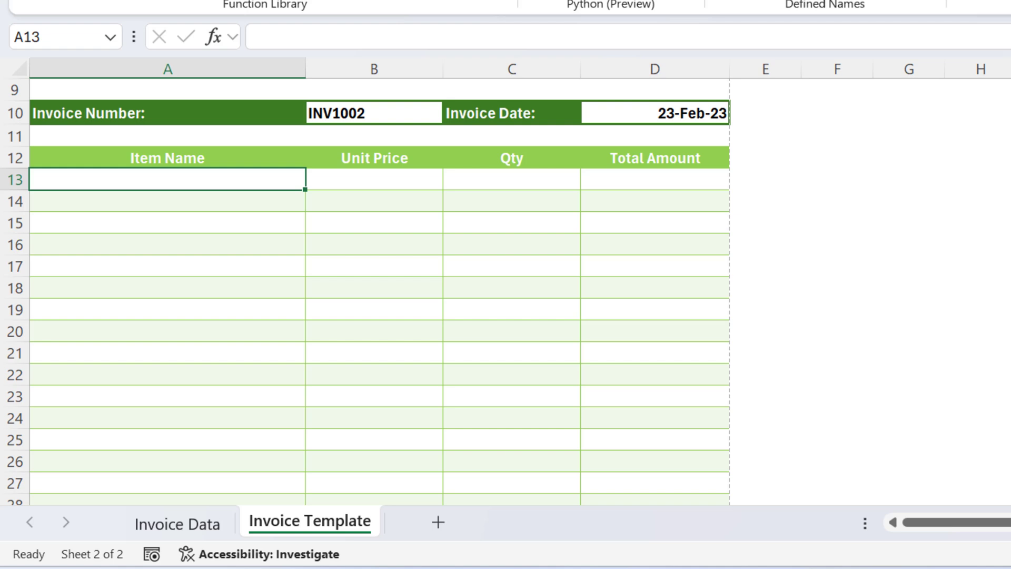
{"action": "type", "text": "=fi"}
{"action": "key", "text": "Down"}
{"action": "key", "text": "Tab"}
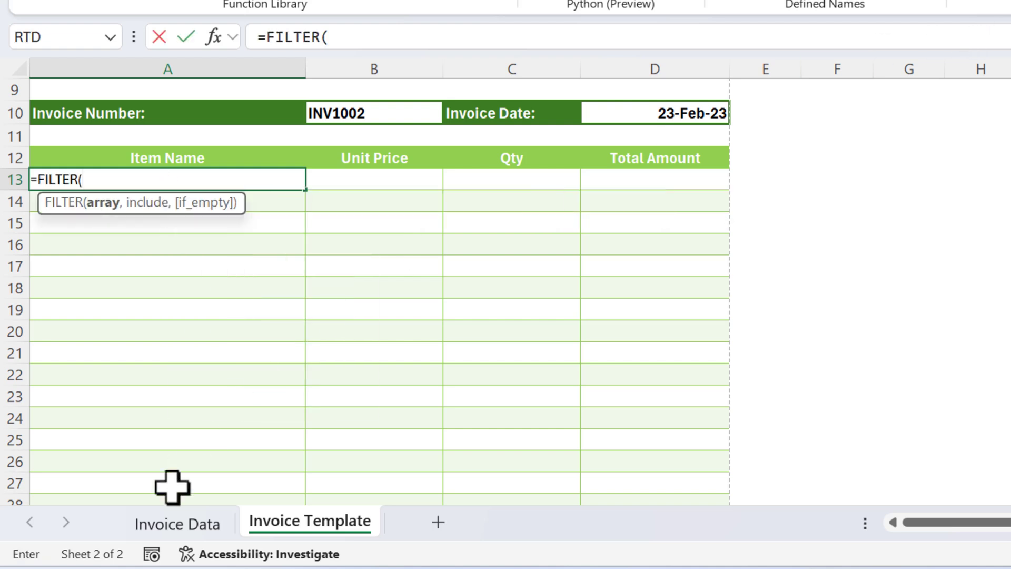
{"action": "left_click", "coordinate": [179, 527]}
{"action": "left_click", "coordinate": [895, 102]}
{"action": "left_click", "coordinate": [912, 100]}
{"action": "key", "text": "Left"}
{"action": "key", "text": "Left"}
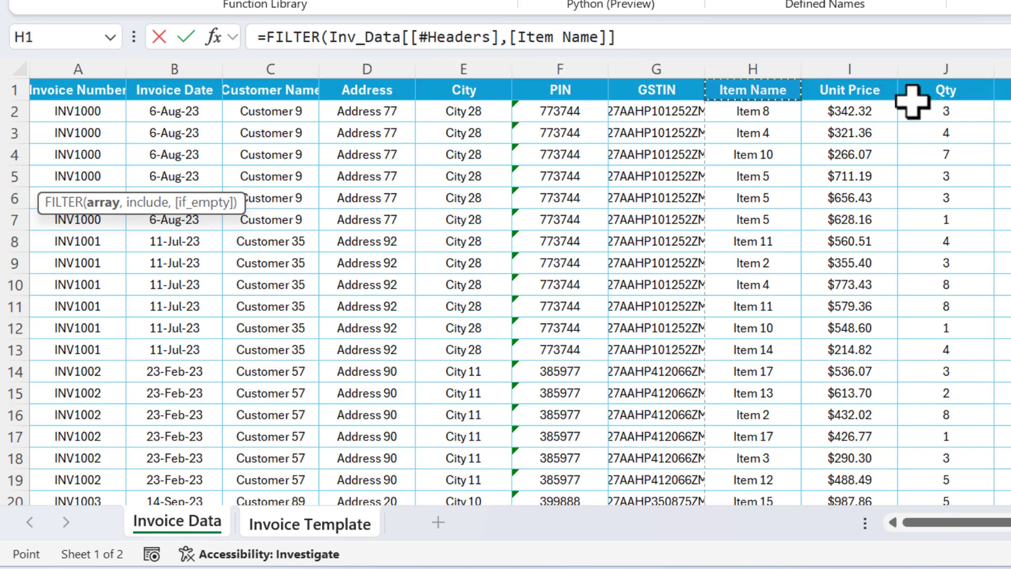
{"action": "key", "text": "shift+Right"}
{"action": "key", "text": "shift+Right"}
{"action": "key", "text": "shift+Right"}
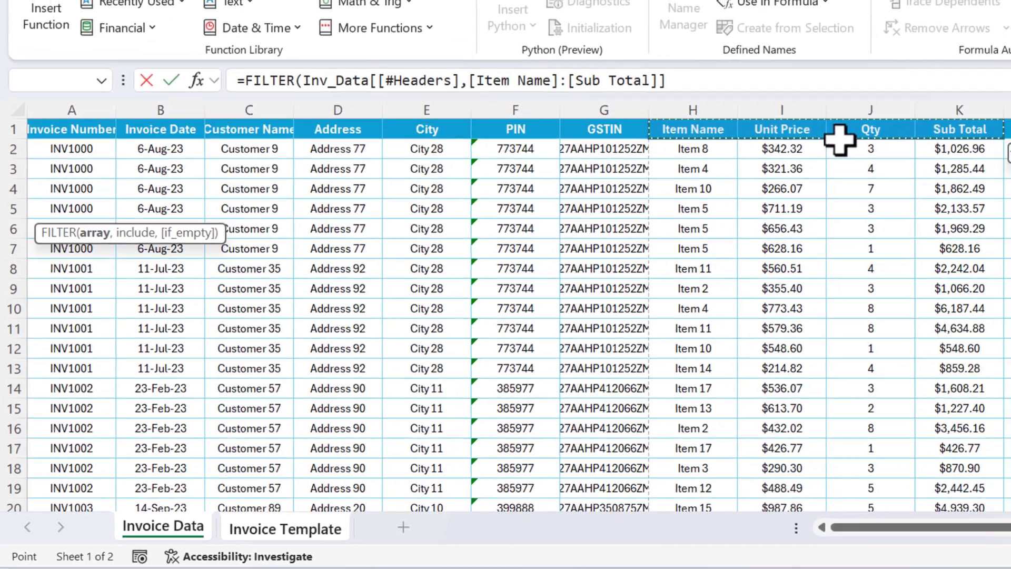
{"action": "key", "text": "ctrl+shift+Down"}
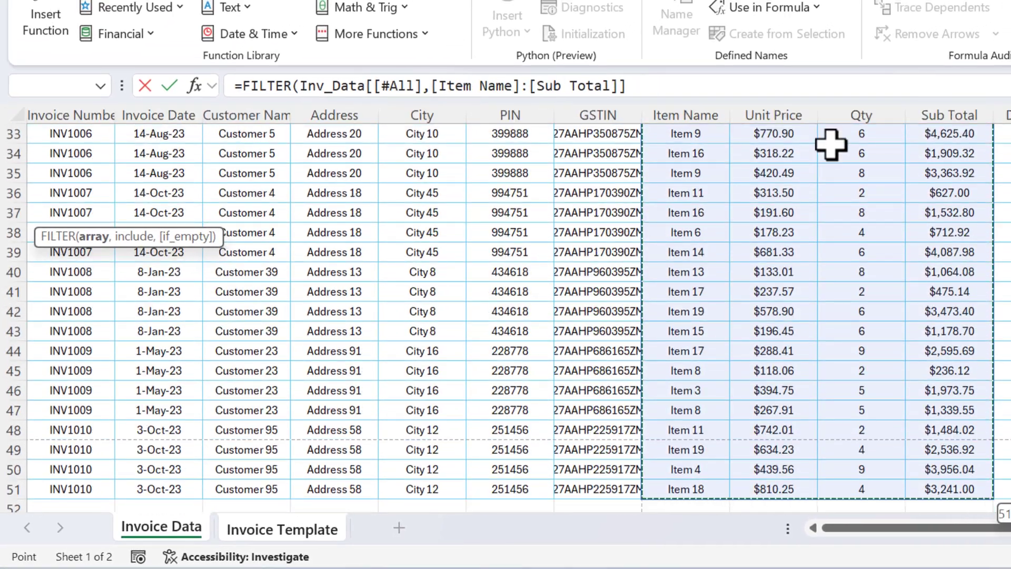
{"action": "type", "text": ","}
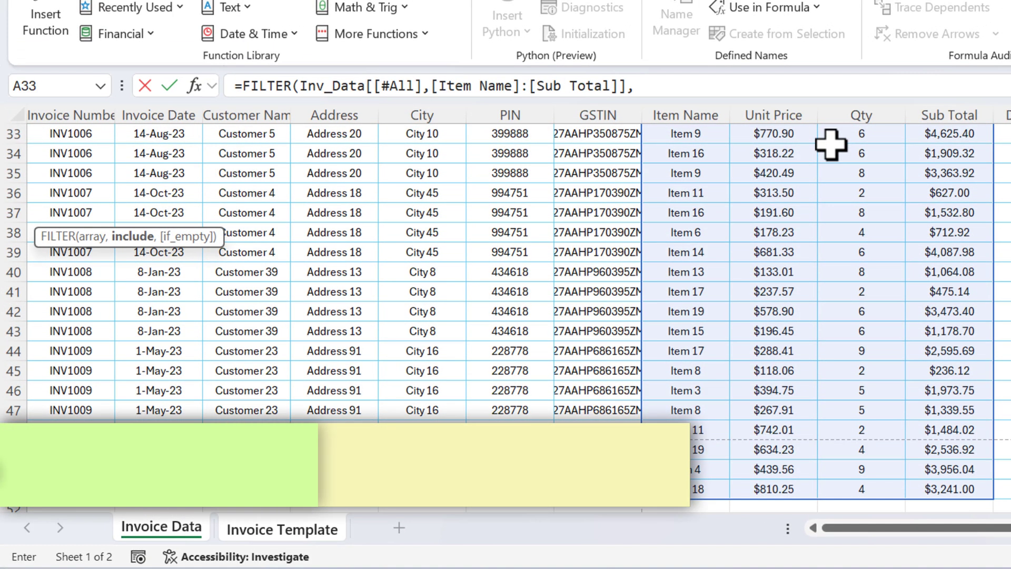
Complete the A13 FILTER formula with the include condition Inv_Data[[#All],[Invoice Number]]=Invoice_Number.
{"action": "left_click", "coordinate": [64, 165]}
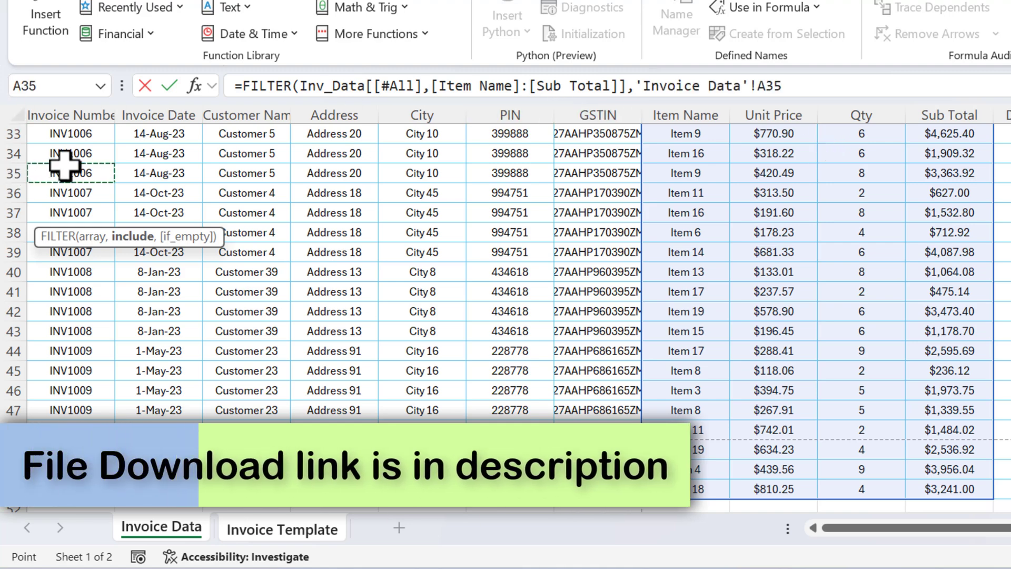
{"action": "key", "text": "ctrl+Up"}
{"action": "key", "text": "ctrl+shift+Down"}
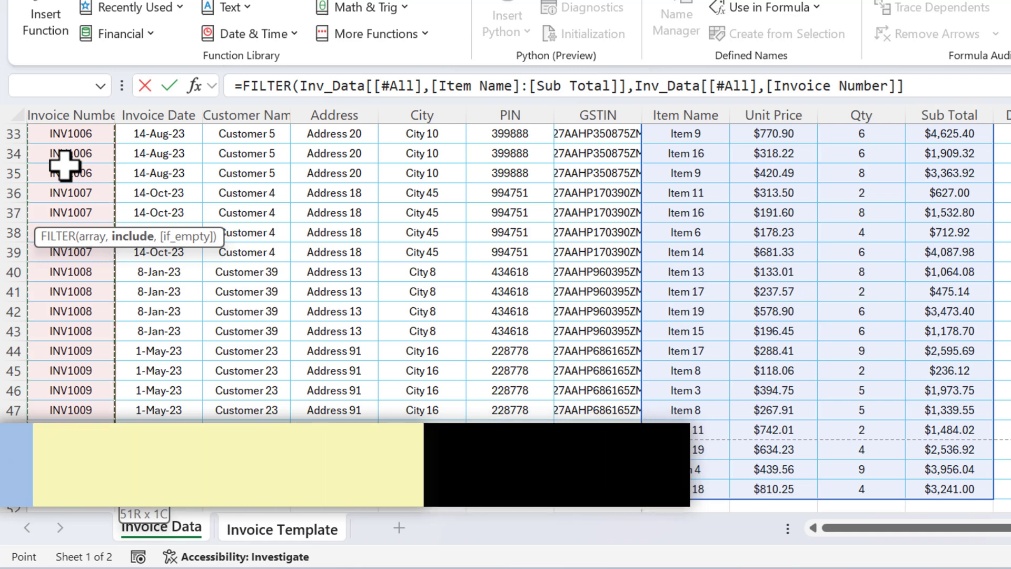
{"action": "type", "text": "="}
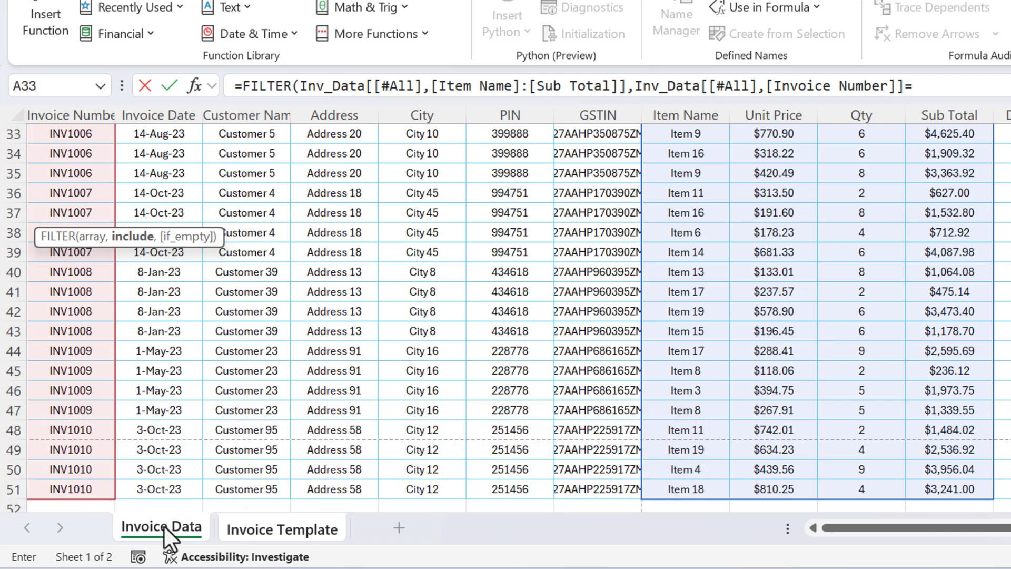
{"action": "left_click", "coordinate": [280, 530]}
{"action": "left_click", "coordinate": [357, 153]}
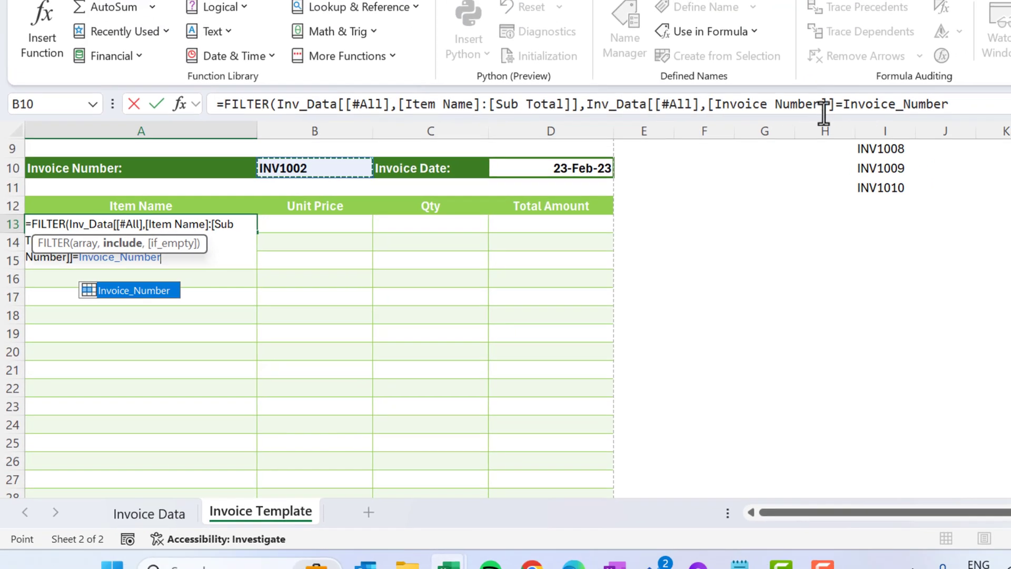
{"action": "left_click", "coordinate": [972, 107]}
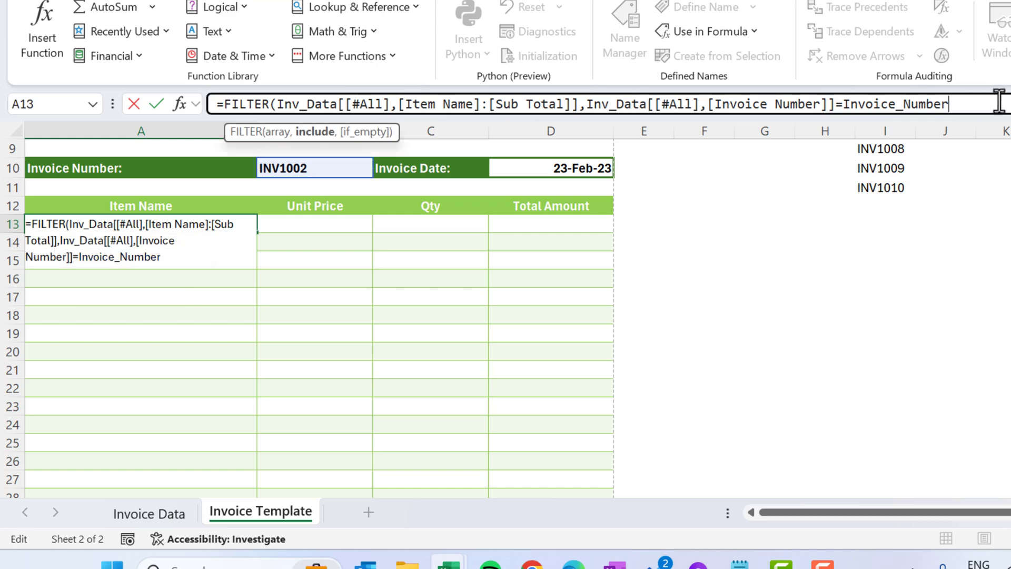
{"action": "type", "text": ")"}
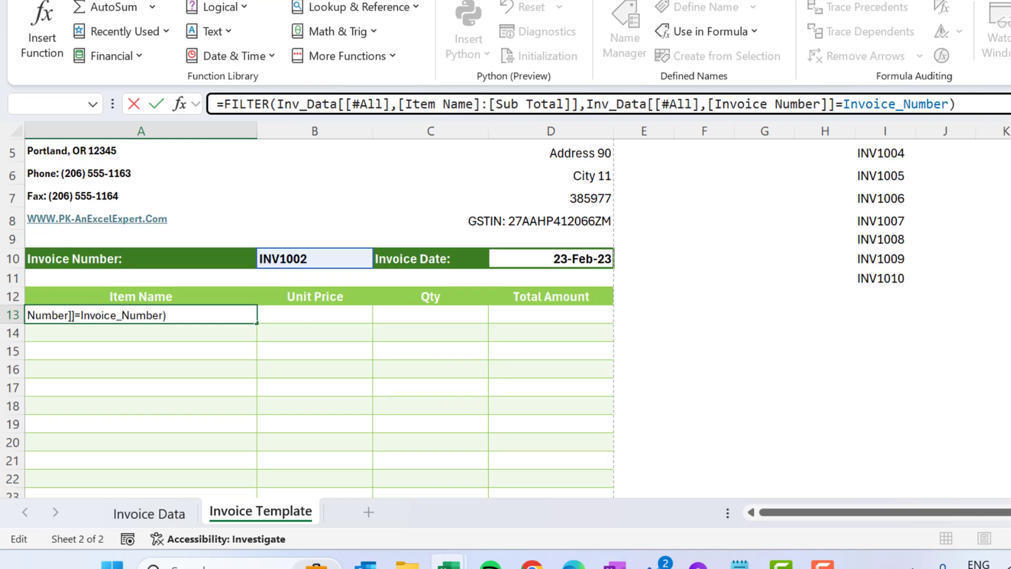
{"action": "key", "text": "Return"}
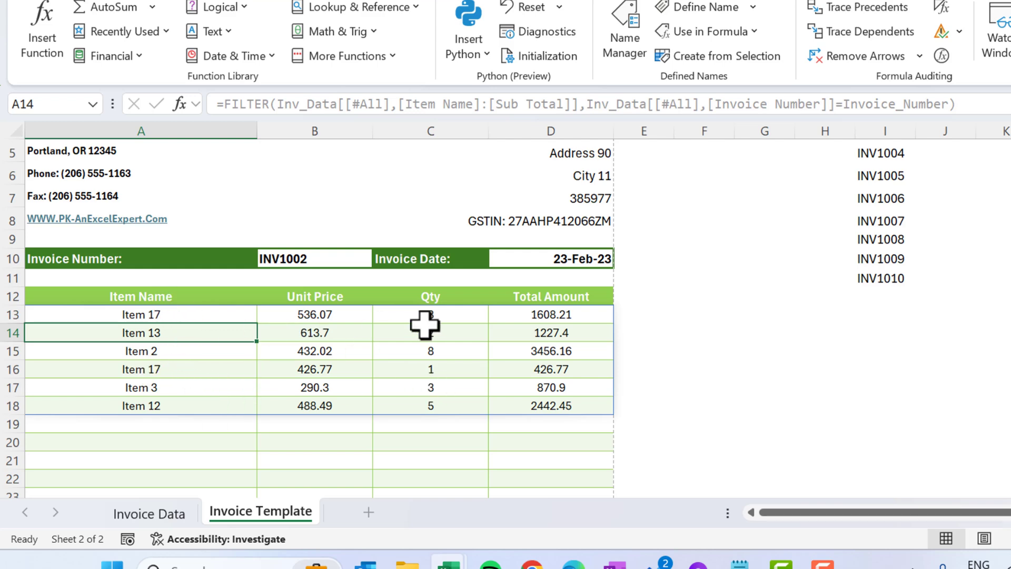
Apply the dollar currency format to the Unit Price cells B13:B30.
{"action": "scroll", "coordinate": [453, 316], "scroll_direction": "down", "scroll_amount": 2}
{"action": "key", "text": "Right"}
{"action": "key", "text": "Up"}
{"action": "key", "text": "Up"}
{"action": "key", "text": "Down"}
{"action": "key", "text": "shift+Down"}
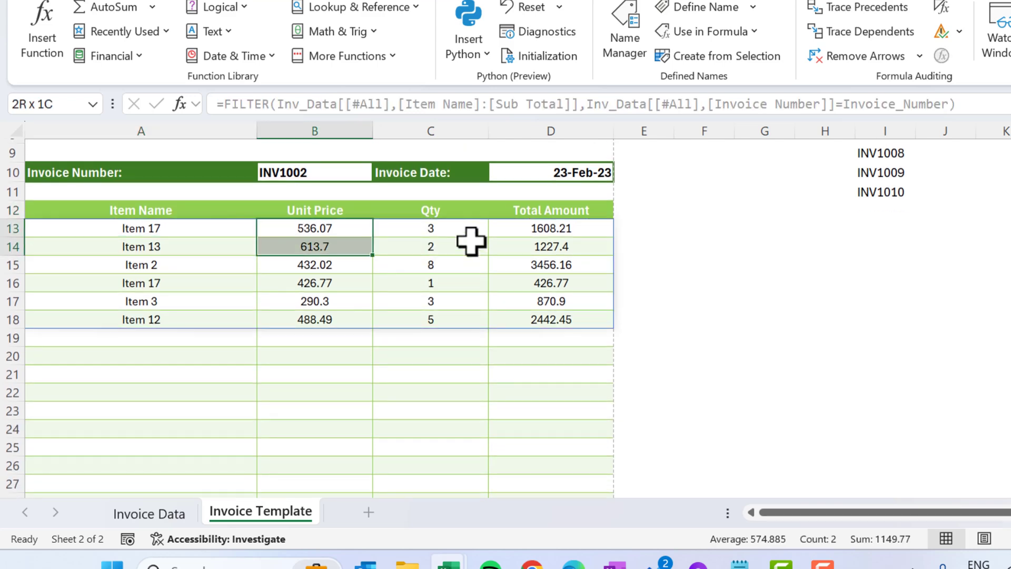
{"action": "key", "text": "shift+Down"}
{"action": "key", "text": "shift+Down"}
{"action": "key", "text": "shift+Down"}
{"action": "key", "text": "shift+Down"}
{"action": "key", "text": "shift+Down"}
{"action": "key", "text": "shift+Down"}
{"action": "key", "text": "shift+Down"}
{"action": "key", "text": "shift+Down"}
{"action": "key", "text": "shift+Down"}
{"action": "key", "text": "shift+Down"}
{"action": "key", "text": "shift+Down"}
{"action": "key", "text": "shift+Down"}
{"action": "key", "text": "shift+Down"}
{"action": "key", "text": "shift+Down"}
{"action": "key", "text": "shift+Down"}
{"action": "key", "text": "shift+Down"}
{"action": "key", "text": "shift+Down"}
{"action": "key", "text": "shift+Down"}
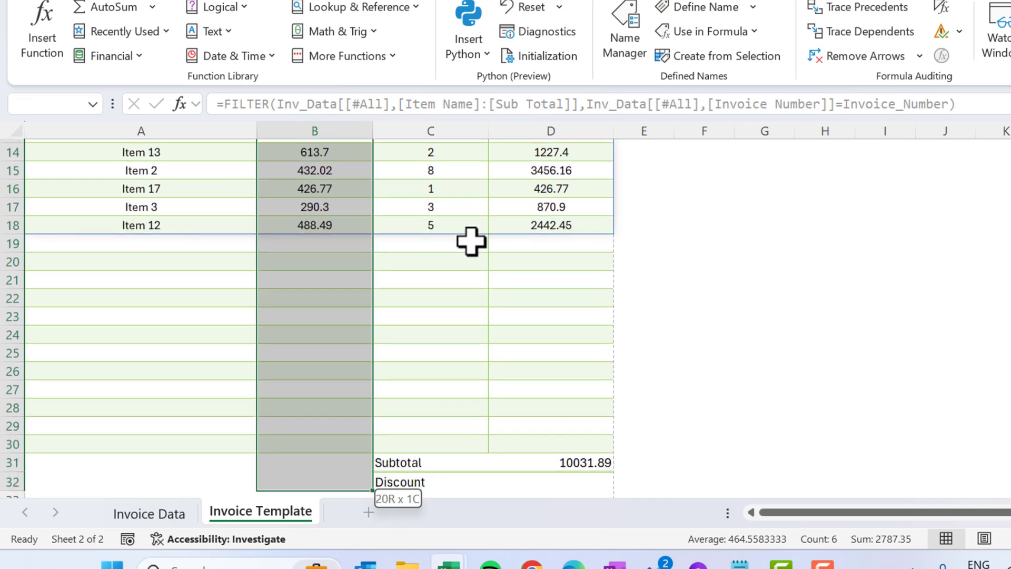
{"action": "key", "text": "shift+Up"}
{"action": "key", "text": "shift+Up"}
{"action": "key", "text": "ctrl+shift+4"}
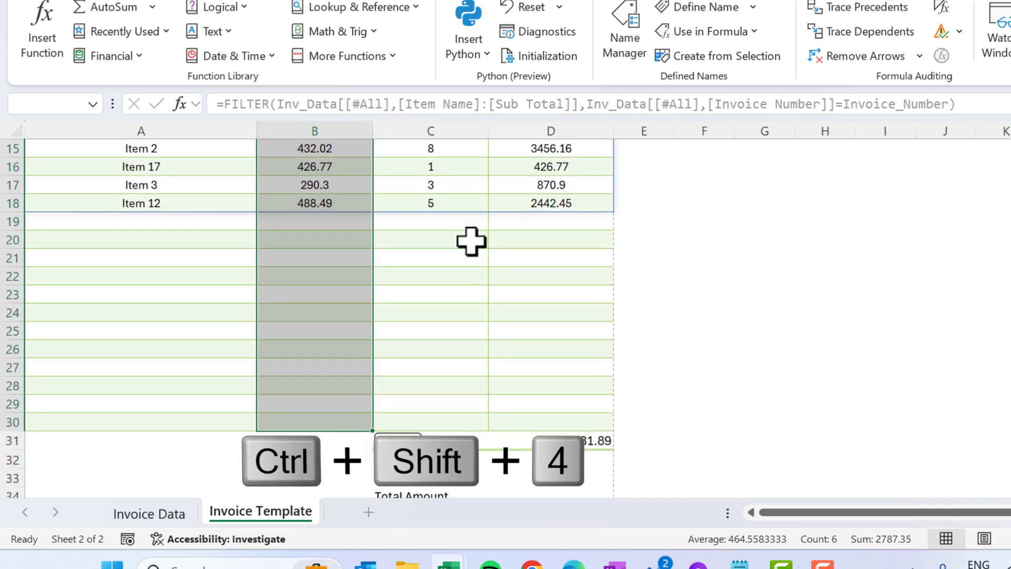
Apply the dollar currency format to the Total Amount column and the totals block, cells D13:D34.
{"action": "key", "text": "Right"}
{"action": "key", "text": "Right"}
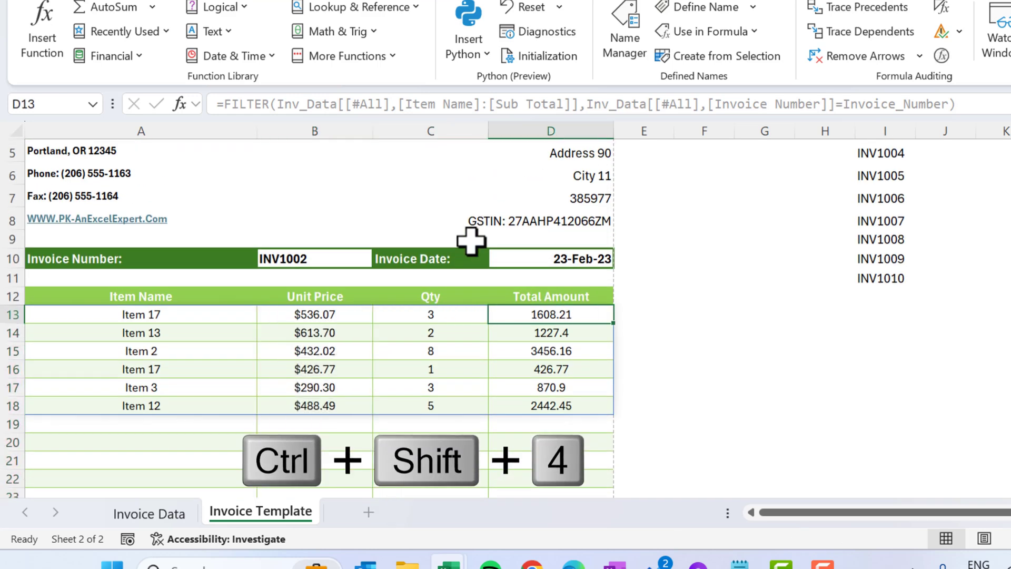
{"action": "key", "text": "ctrl+shift+Down"}
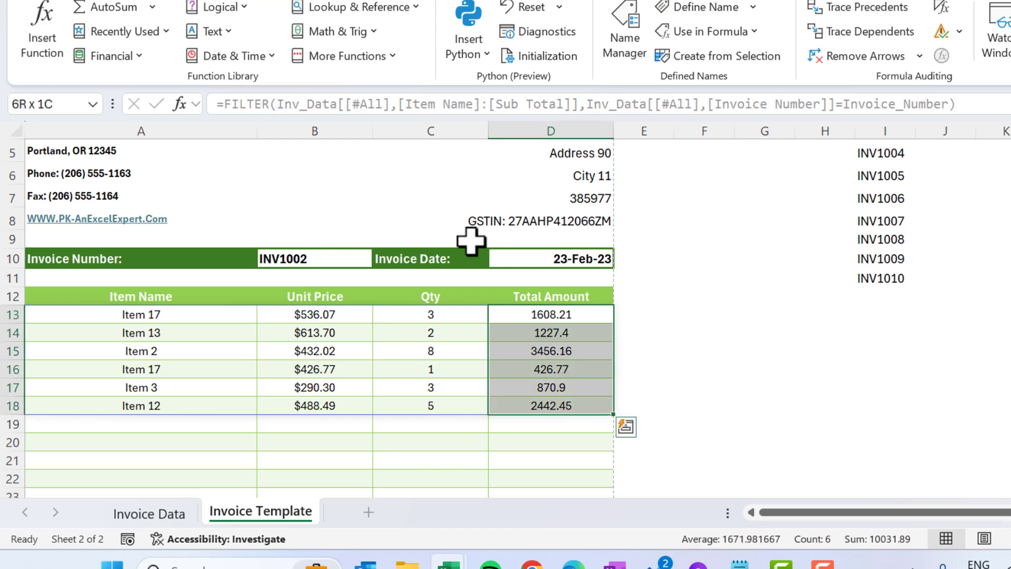
{"action": "key", "text": "ctrl+shift+Down"}
{"action": "key", "text": "shift+Down"}
{"action": "key", "text": "shift+Down"}
{"action": "key", "text": "shift+Down"}
{"action": "key", "text": "shift+Down"}
{"action": "key", "text": "shift+Down"}
{"action": "key", "text": "shift+Down"}
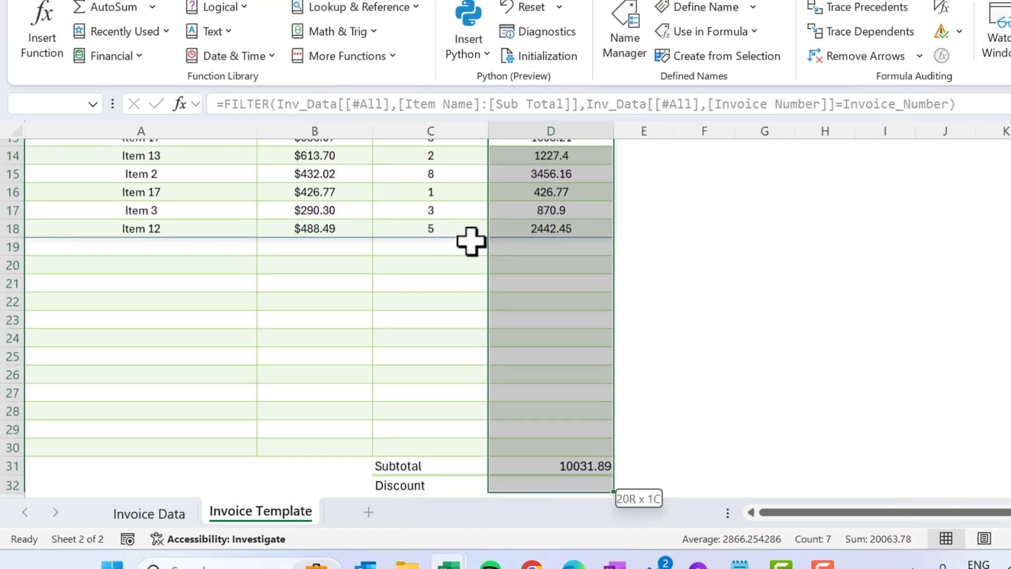
{"action": "key", "text": "shift+Up"}
{"action": "key", "text": "shift+Up"}
{"action": "key", "text": "shift+Up"}
{"action": "key", "text": "ctrl+shift+4"}
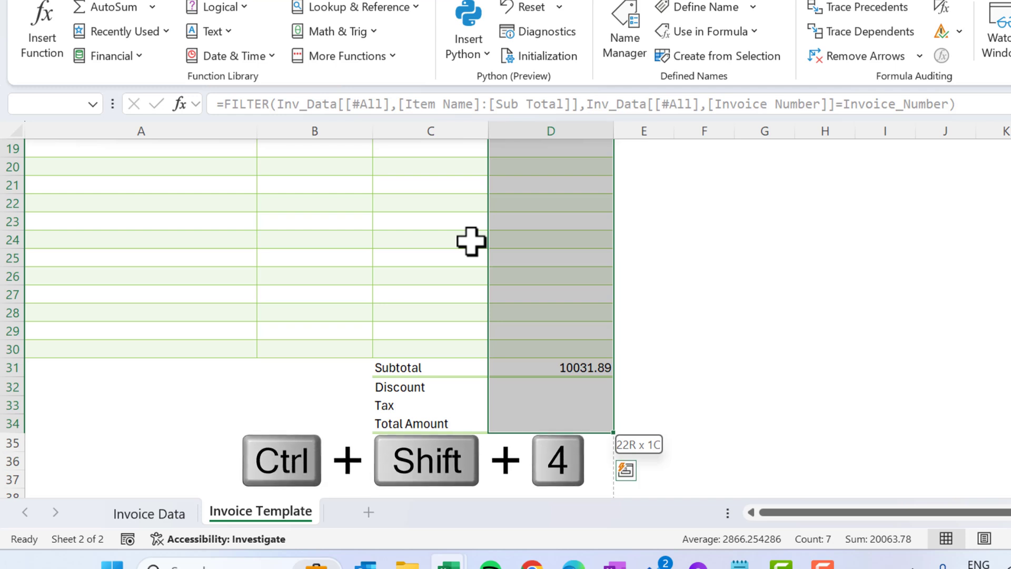
Look over the formatted amounts down to the totals block and check the Subtotal formula in D31.
{"action": "scroll", "coordinate": [471, 241], "scroll_direction": "up", "scroll_amount": 5}
{"action": "key", "text": "Down"}
{"action": "key", "text": "Down"}
{"action": "key", "text": "Down"}
{"action": "key", "text": "Down"}
{"action": "key", "text": "Down"}
{"action": "key", "text": "Down"}
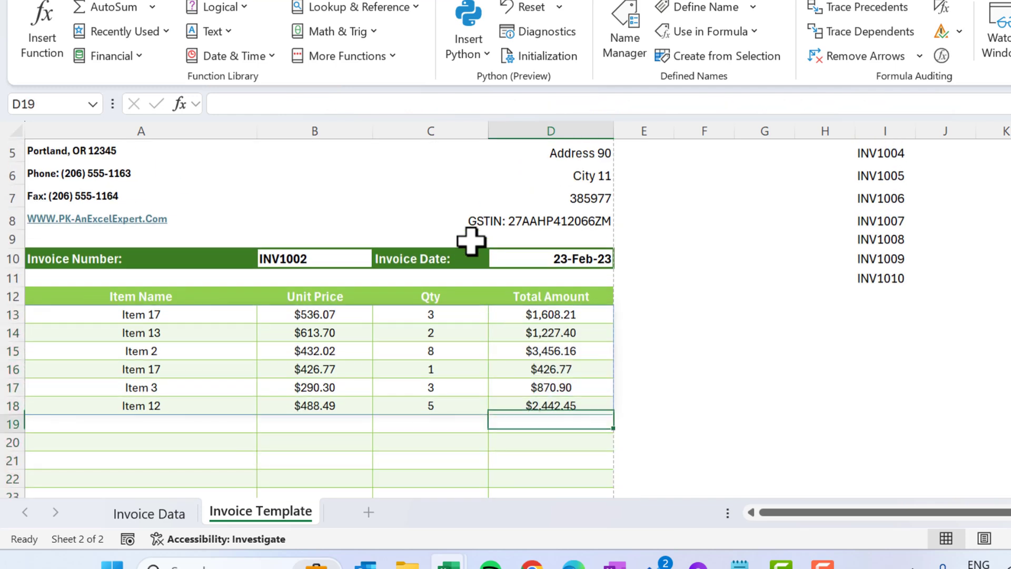
{"action": "key", "text": "Down"}
{"action": "key", "text": "Down"}
{"action": "key", "text": "Down"}
{"action": "key", "text": "Down"}
{"action": "key", "text": "Down"}
{"action": "key", "text": "Down"}
{"action": "key", "text": "Down"}
{"action": "key", "text": "Down"}
{"action": "key", "text": "Down"}
{"action": "key", "text": "Down"}
{"action": "key", "text": "Down"}
{"action": "key", "text": "Down"}
{"action": "key", "text": "Down"}
{"action": "key", "text": "Down"}
{"action": "key", "text": "Down"}
{"action": "key", "text": "Down"}
{"action": "key", "text": "Down"}
{"action": "key", "text": "Down"}
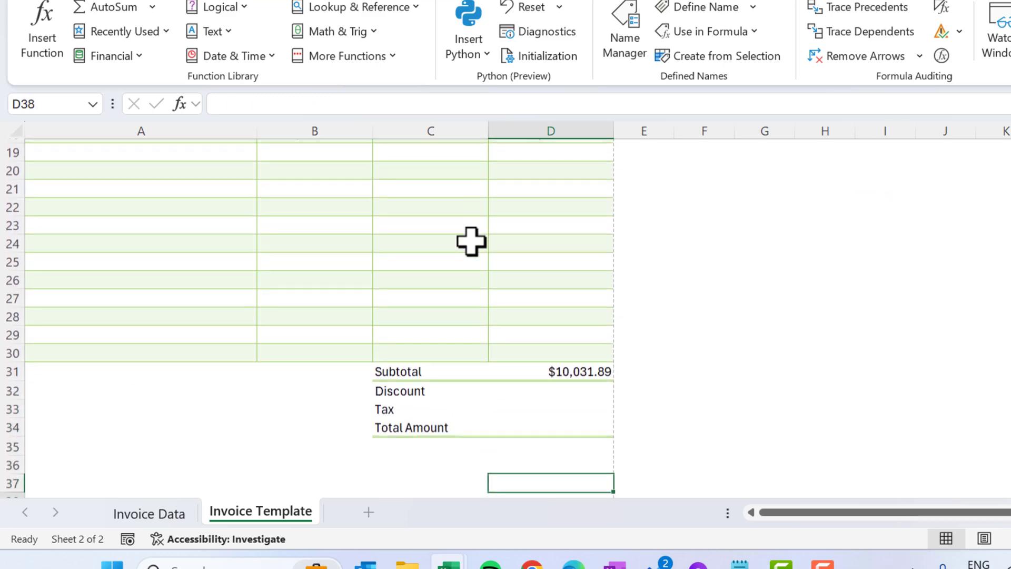
{"action": "left_click", "coordinate": [565, 349]}
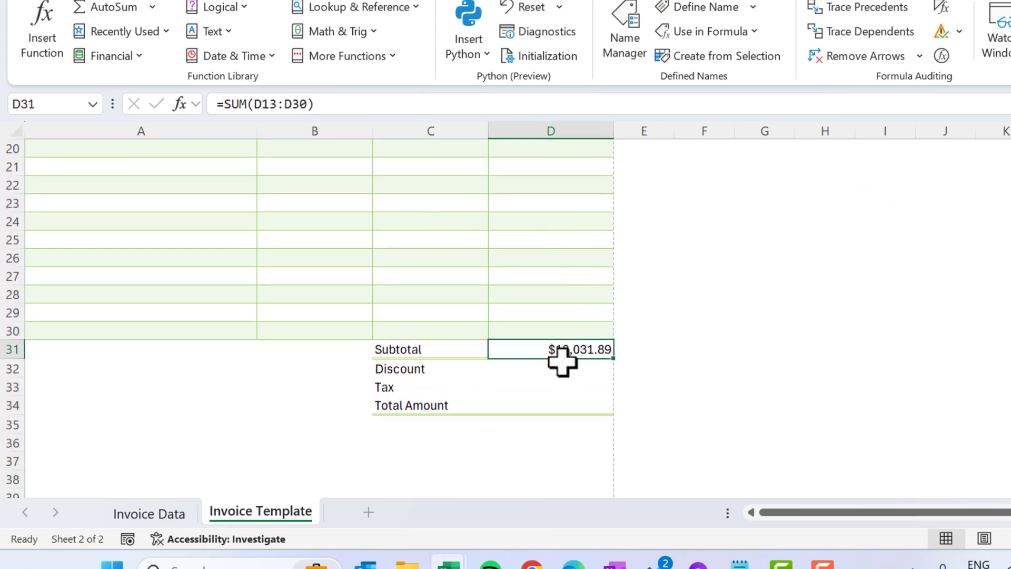
Begin a SUMIF formula in the Discount cell D32 with Inv_Data[Invoice Number] as its range.
{"action": "left_click", "coordinate": [563, 363]}
{"action": "type", "text": "=sum"}
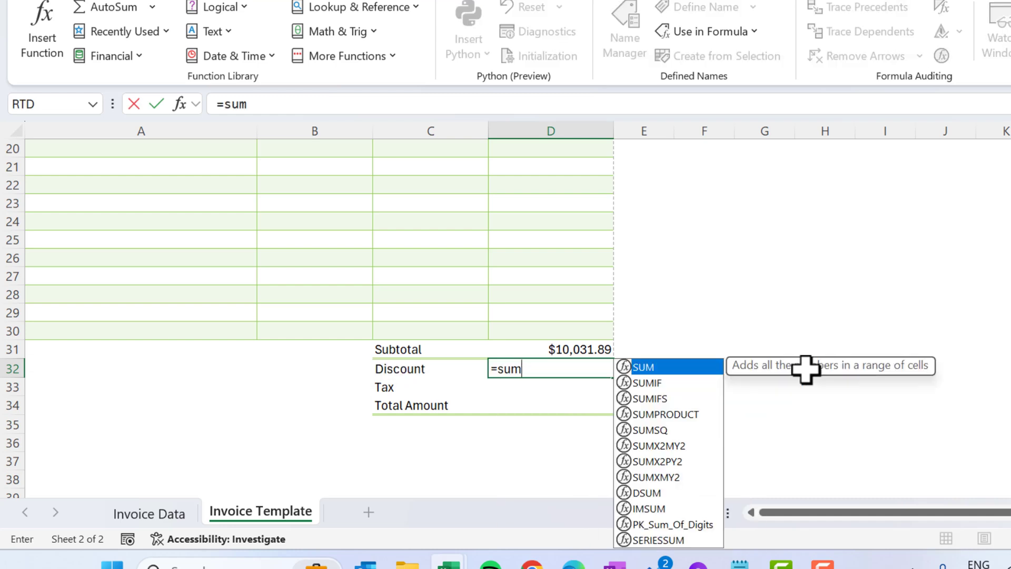
{"action": "key", "text": "Down"}
{"action": "key", "text": "Up"}
{"action": "key", "text": "Down"}
{"action": "key", "text": "Tab"}
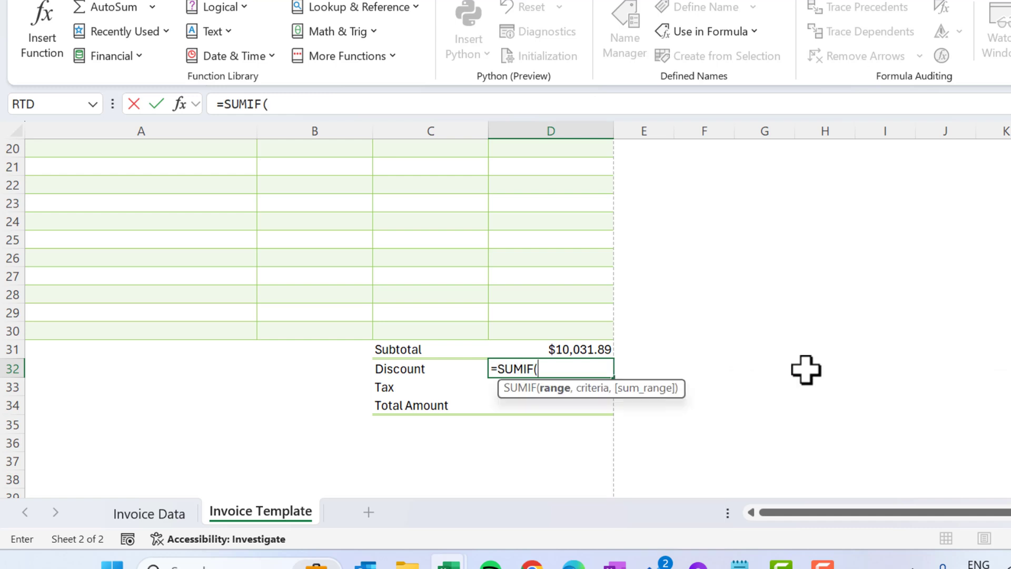
{"action": "type", "text": "inv"}
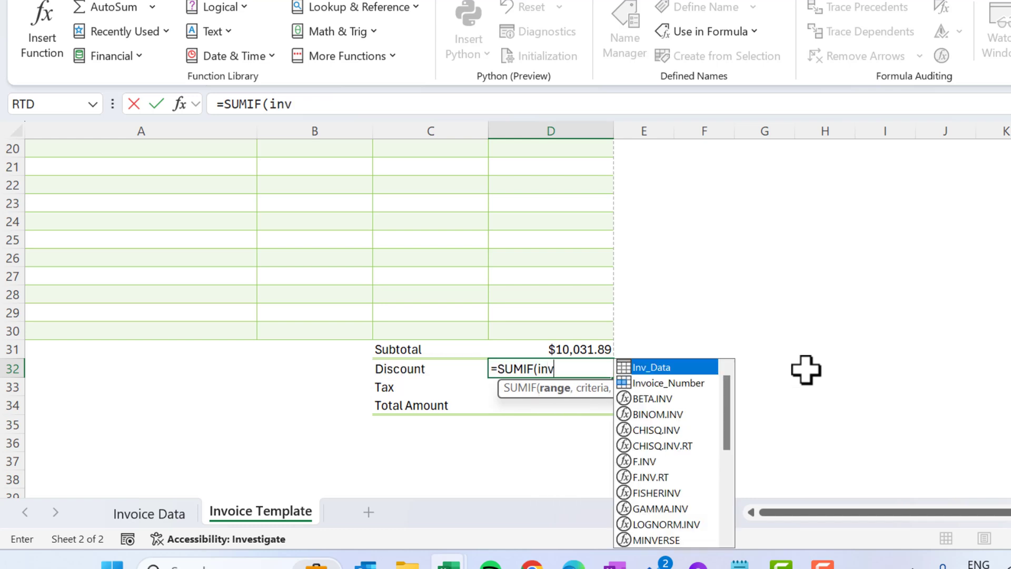
{"action": "key", "text": "Tab"}
{"action": "type", "text": "[in"}
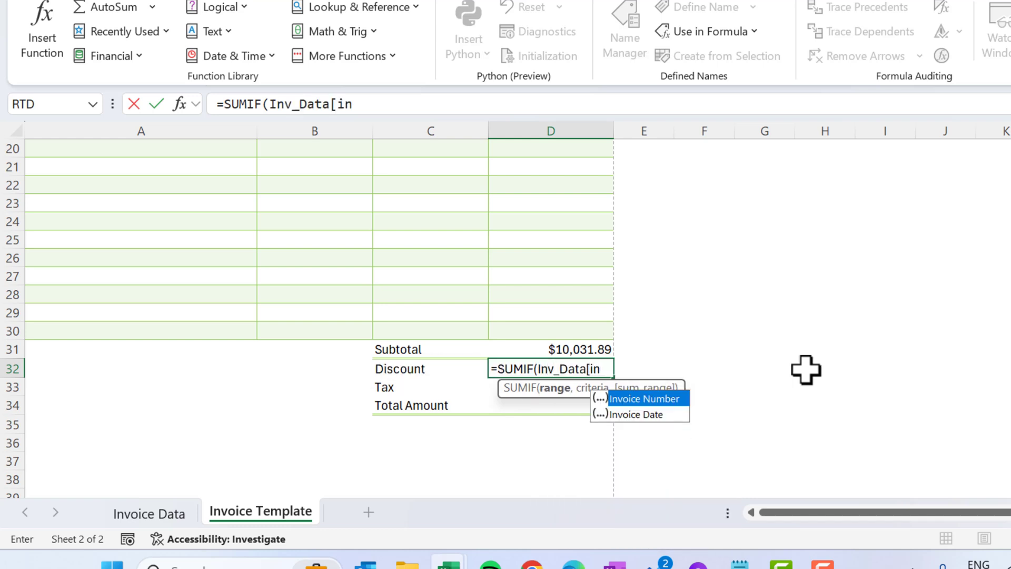
{"action": "key", "text": "Tab"}
{"action": "type", "text": "],"}
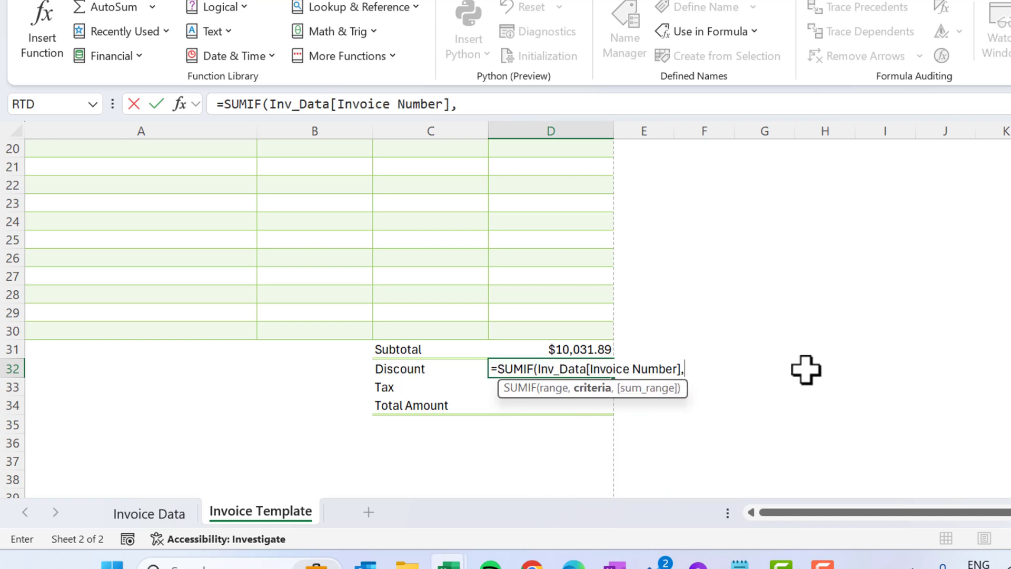
Add the named cell Invoice_Number as the criteria of the D32 SUMIF formula.
{"action": "type", "text": "in"}
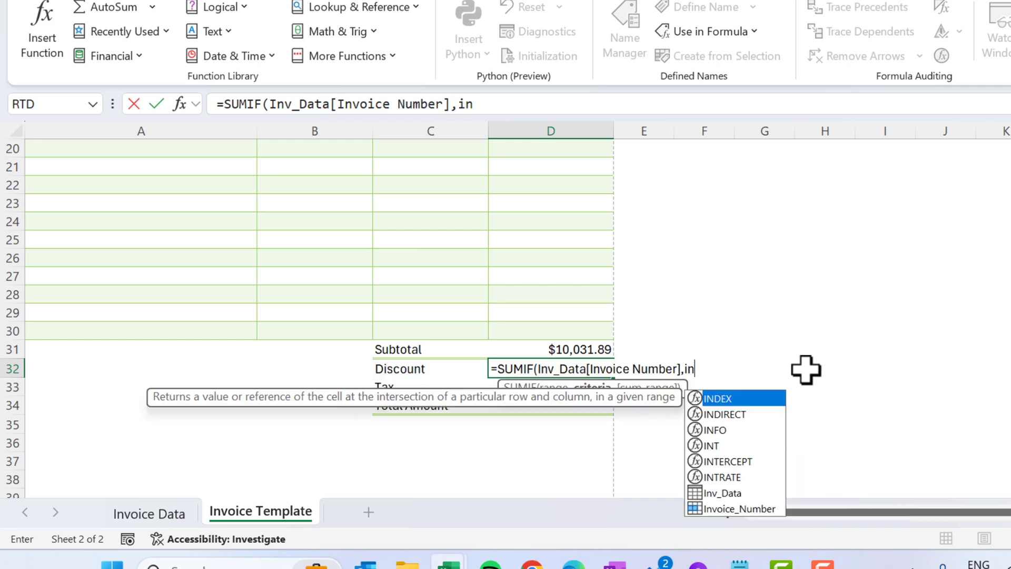
{"action": "key", "text": "Down"}
{"action": "key", "text": "Down"}
{"action": "key", "text": "Down"}
{"action": "key", "text": "Down"}
{"action": "key", "text": "Down"}
{"action": "key", "text": "Down"}
{"action": "key", "text": "Down"}
{"action": "key", "text": "Tab"}
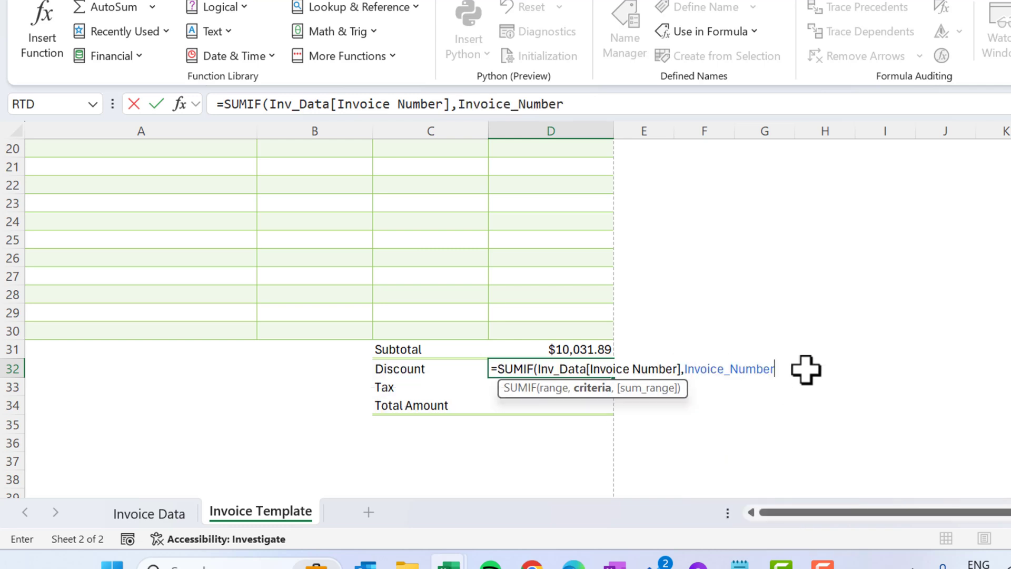
{"action": "type", "text": ","}
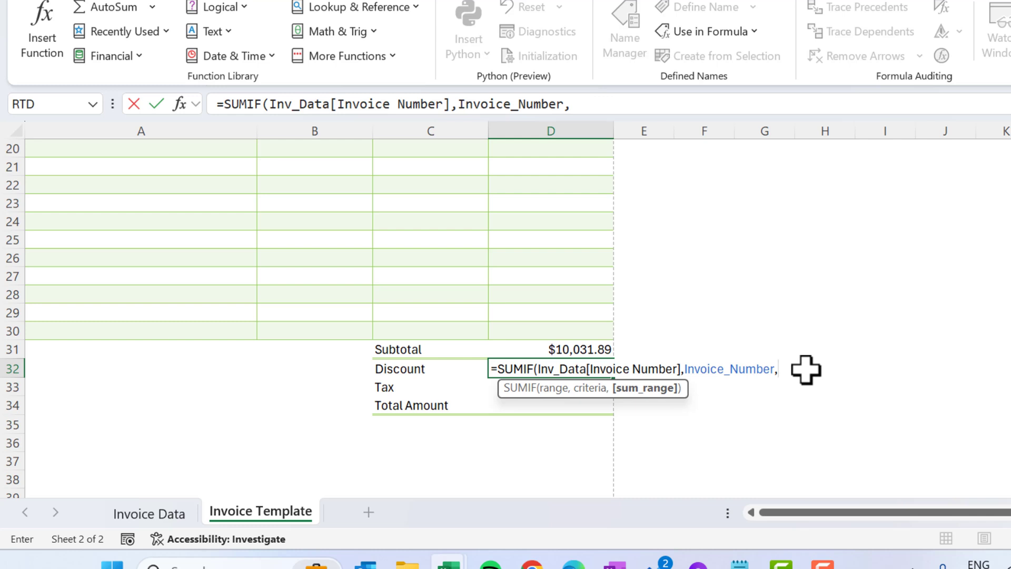
Complete the D32 SUMIF formula with Inv_Data[Discount] as its sum range.
{"action": "type", "text": "inv"}
{"action": "key", "text": "Down"}
{"action": "key", "text": "Up"}
{"action": "key", "text": "Tab"}
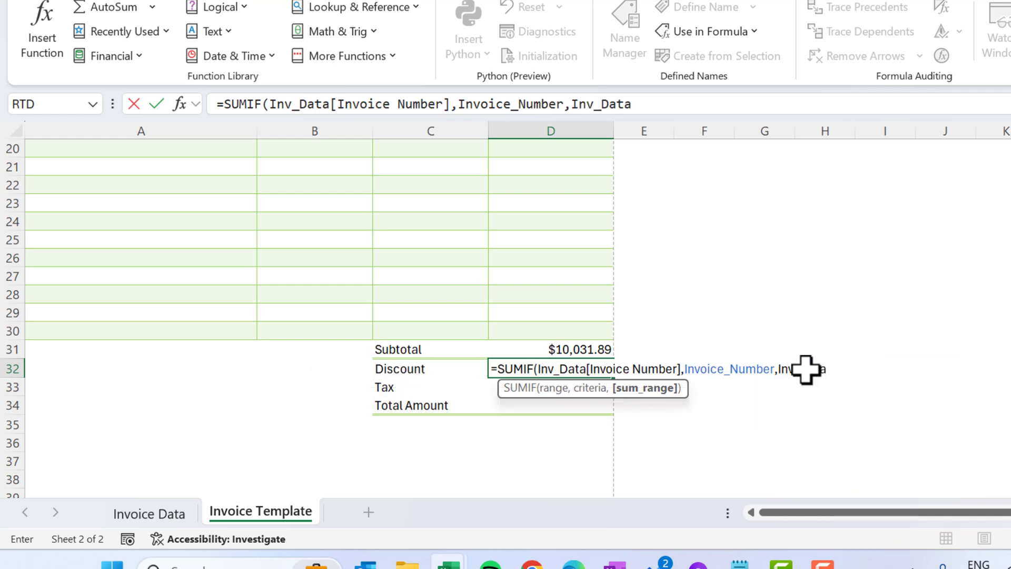
{"action": "type", "text": "[d"}
{"action": "key", "text": "Down"}
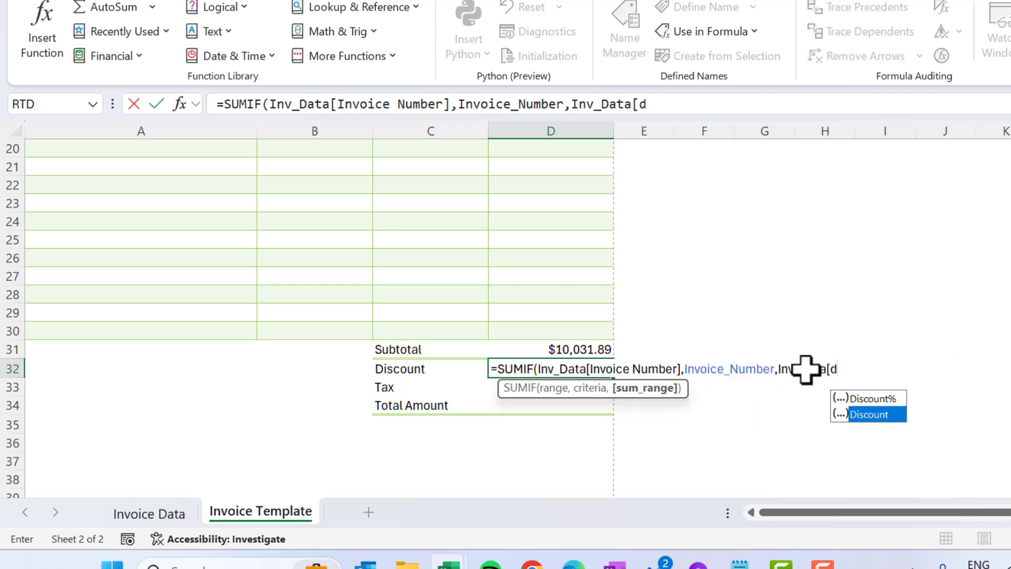
{"action": "key", "text": "Tab"}
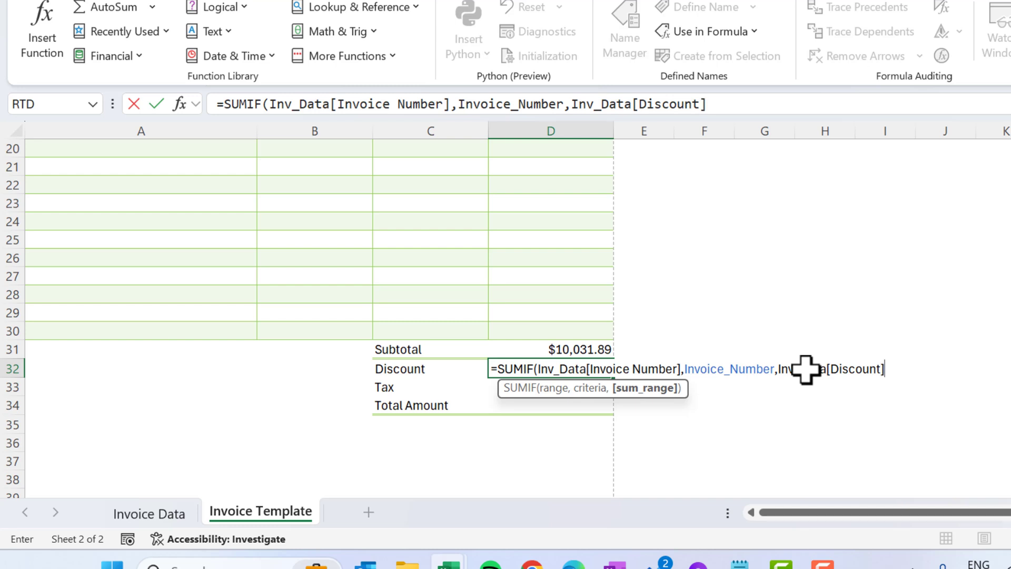
{"action": "type", "text": ")"}
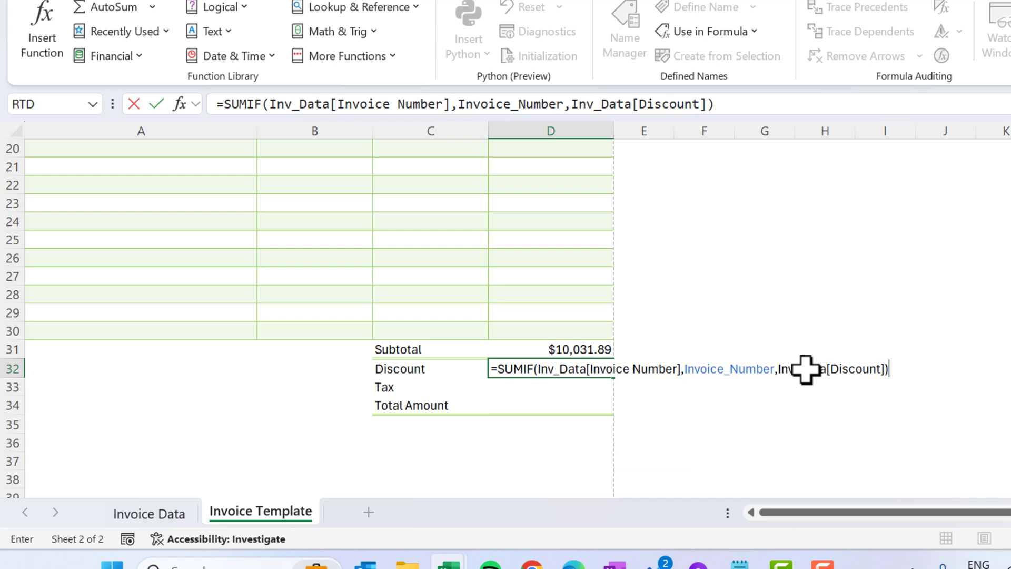
{"action": "key", "text": "Return"}
{"action": "key", "text": "Up"}
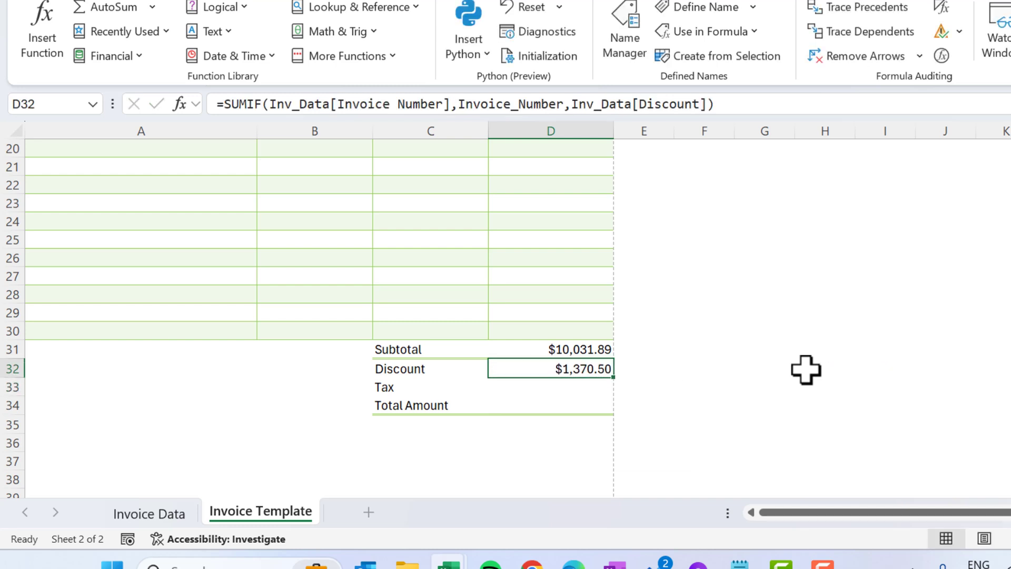
Fill the Discount formula down into the Tax cell D33 and change its sum range to Inv_Data[Tax Amount].
{"action": "key", "text": "Up"}
{"action": "key", "text": "Down"}
{"action": "key", "text": "Down"}
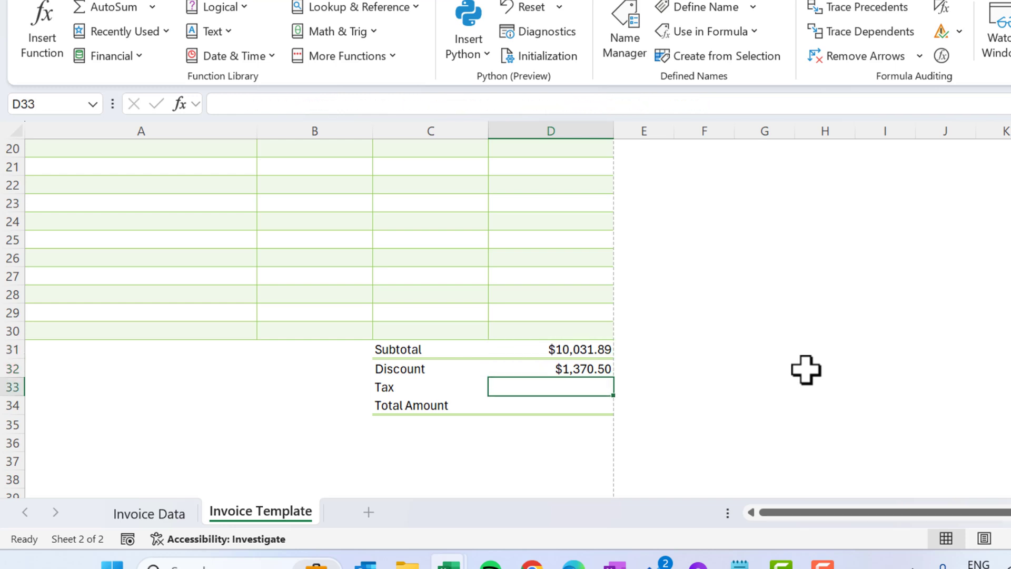
{"action": "key", "text": "ctrl+d"}
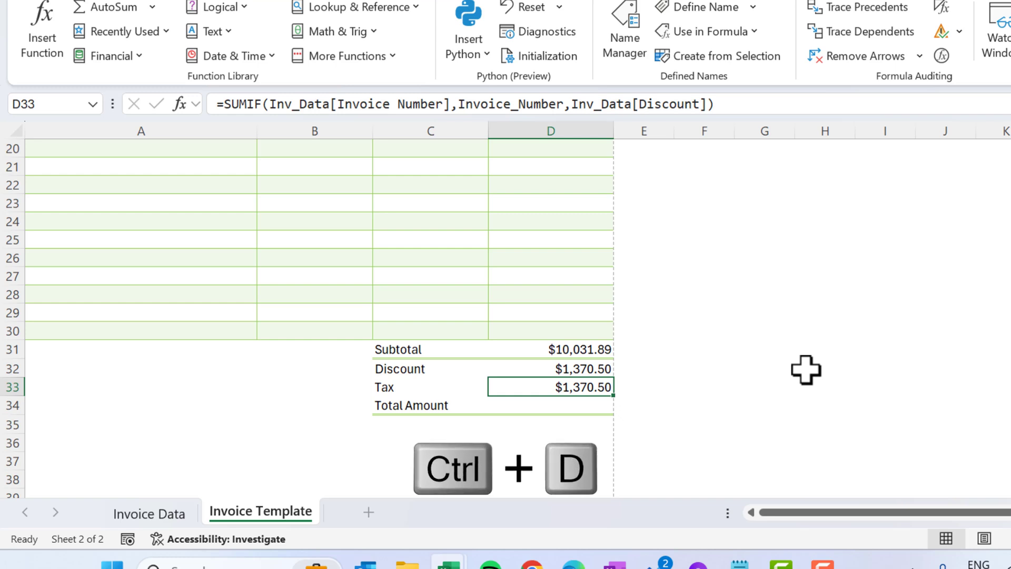
{"action": "left_click_drag", "start_coordinate": [640, 104], "coordinate": [700, 104]}
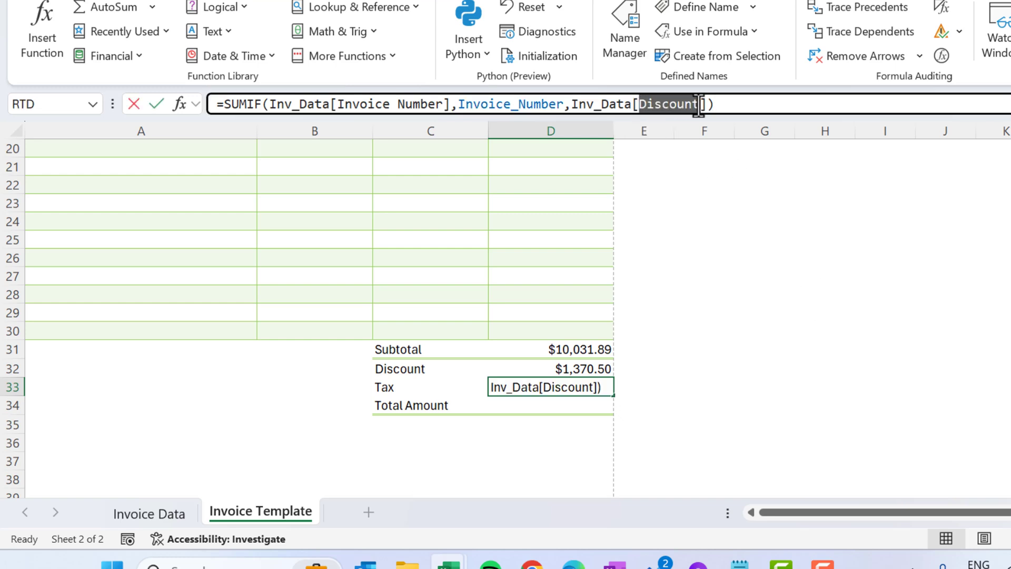
{"action": "type", "text": "ta"}
{"action": "key", "text": "Down"}
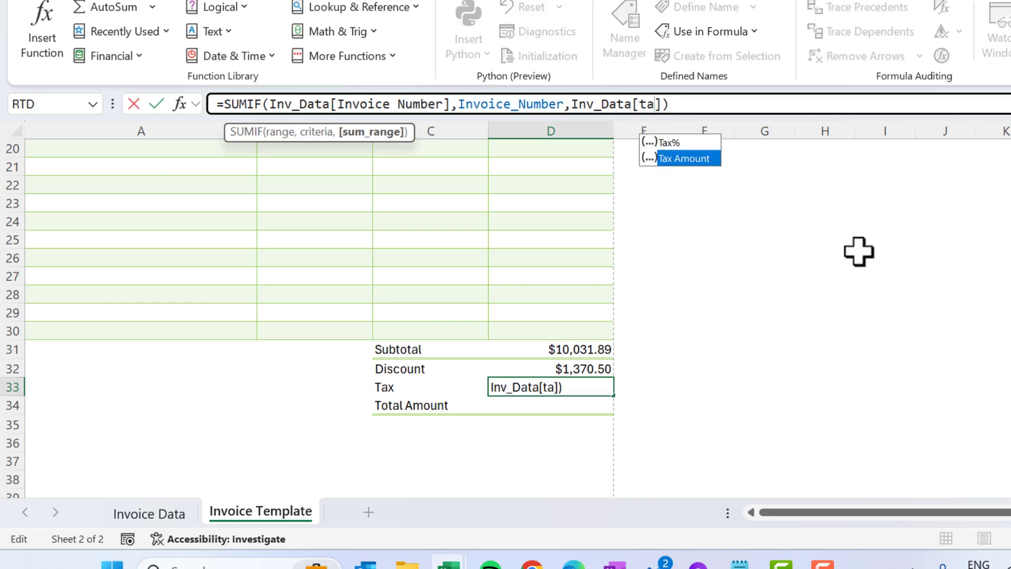
{"action": "key", "text": "Tab"}
{"action": "key", "text": "Return"}
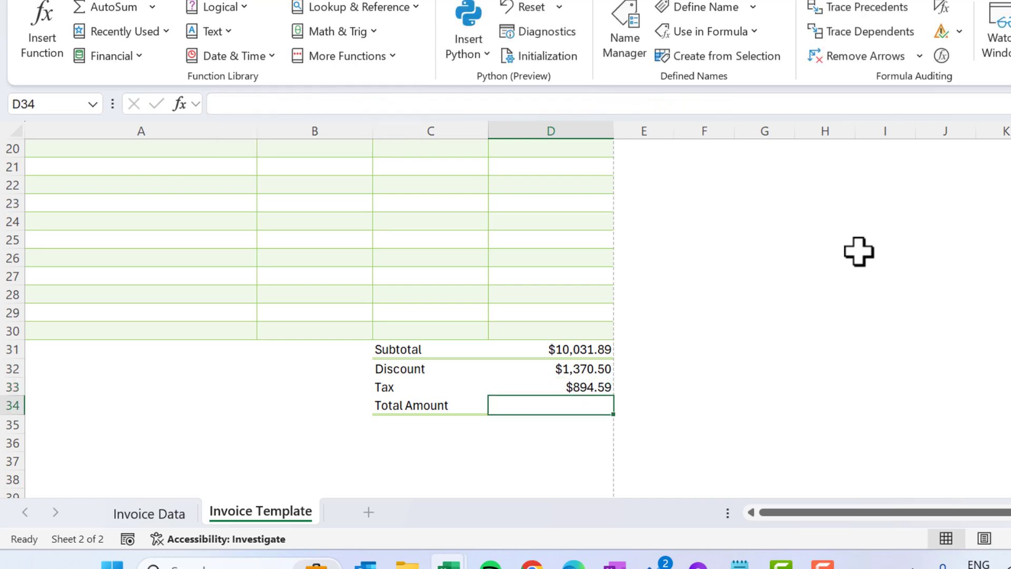
Enter the formula =D31-D32+D33 in the Total Amount cell D34.
{"action": "type", "text": "="}
{"action": "key", "text": "Up"}
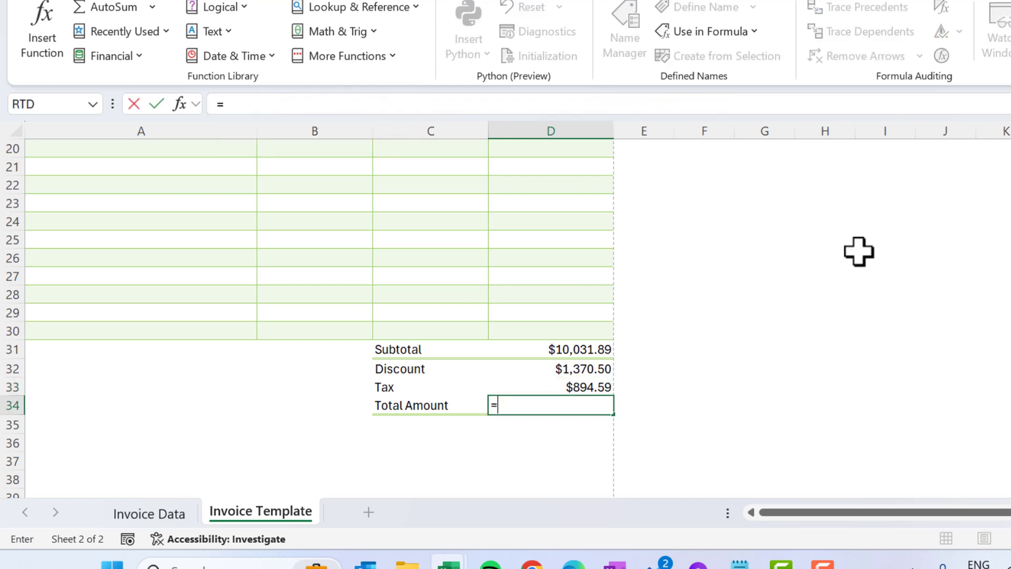
{"action": "key", "text": "Up"}
{"action": "key", "text": "Up"}
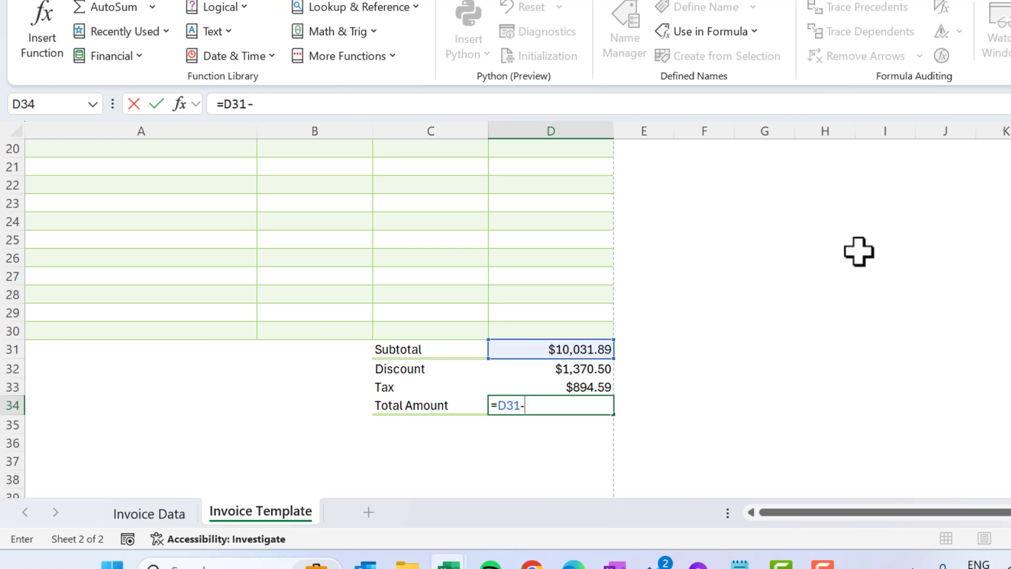
{"action": "type", "text": "-"}
{"action": "key", "text": "Up"}
{"action": "key", "text": "Up"}
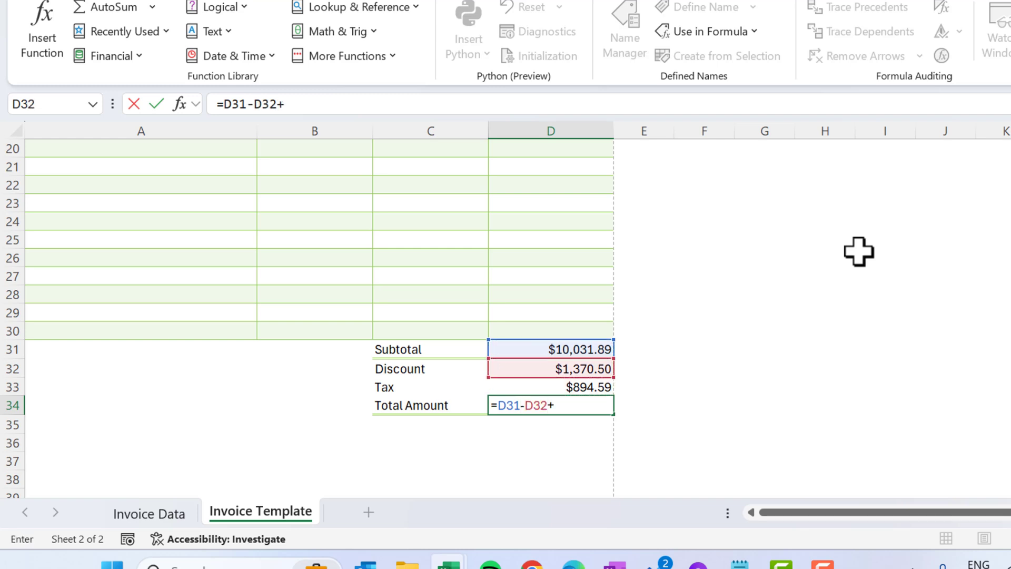
{"action": "type", "text": "+"}
{"action": "key", "text": "Up"}
{"action": "key", "text": "Return"}
{"action": "key", "text": "Up"}
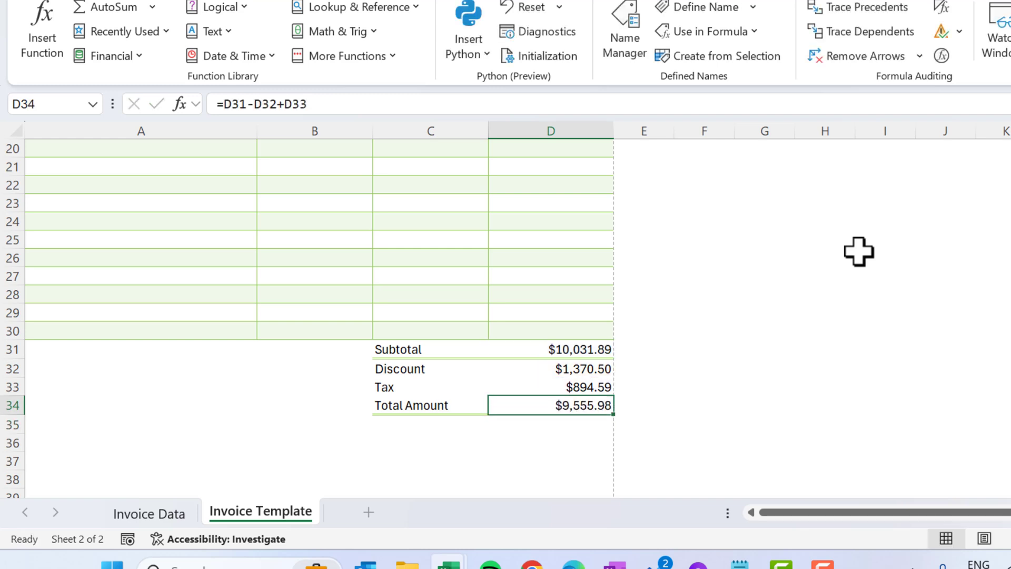
Merge and center cells A46:D46 below the totals and fill the merged cell with very light gray.
{"action": "key", "text": "Down"}
{"action": "key", "text": "Down"}
{"action": "key", "text": "Down"}
{"action": "key", "text": "Down"}
{"action": "key", "text": "Down"}
{"action": "key", "text": "Down"}
{"action": "key", "text": "Down"}
{"action": "key", "text": "Down"}
{"action": "key", "text": "Down"}
{"action": "key", "text": "Down"}
{"action": "key", "text": "Down"}
{"action": "key", "text": "Down"}
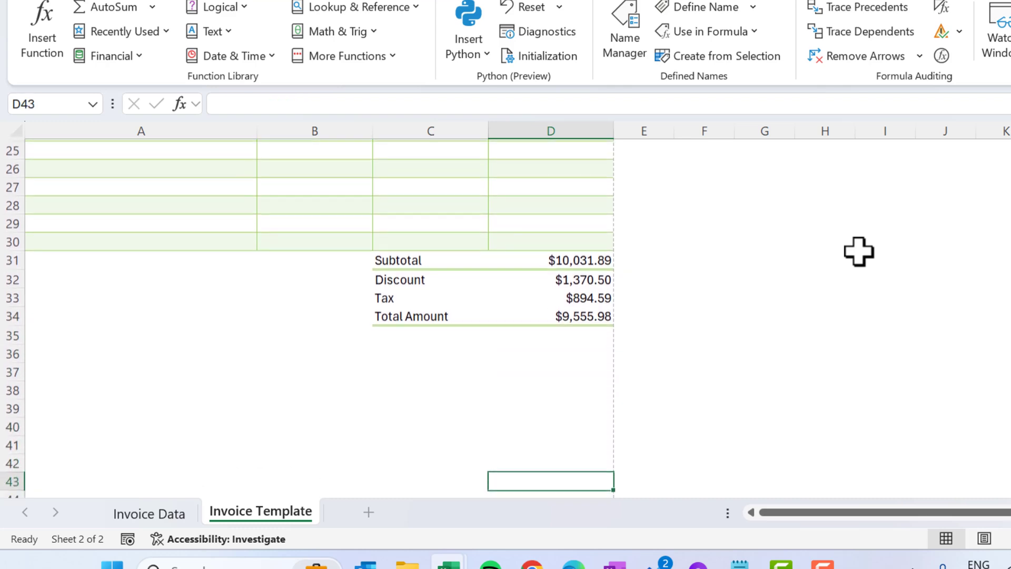
{"action": "key", "text": "ctrl+shift+Left"}
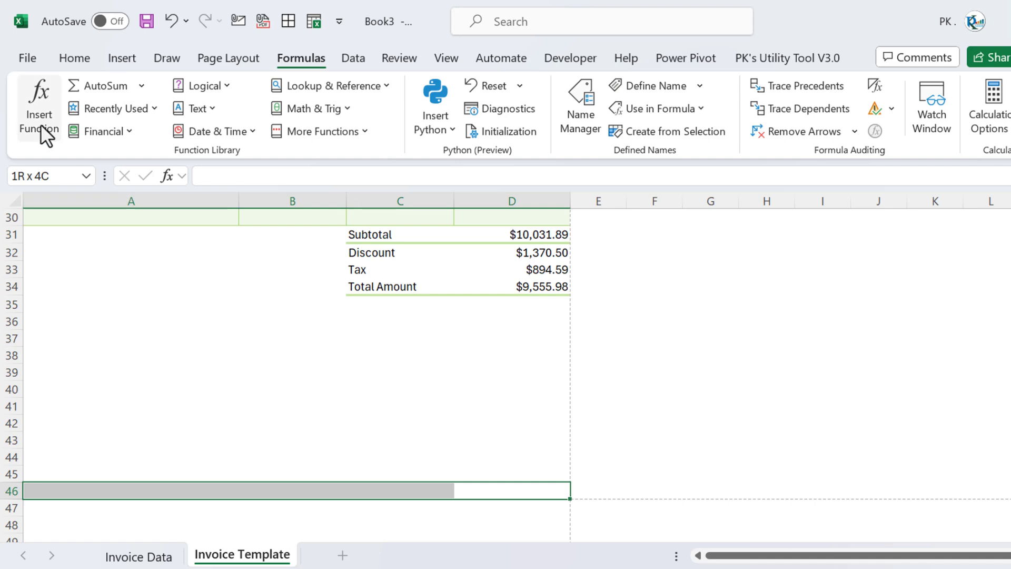
{"action": "left_click", "coordinate": [84, 59]}
{"action": "left_click", "coordinate": [447, 119]}
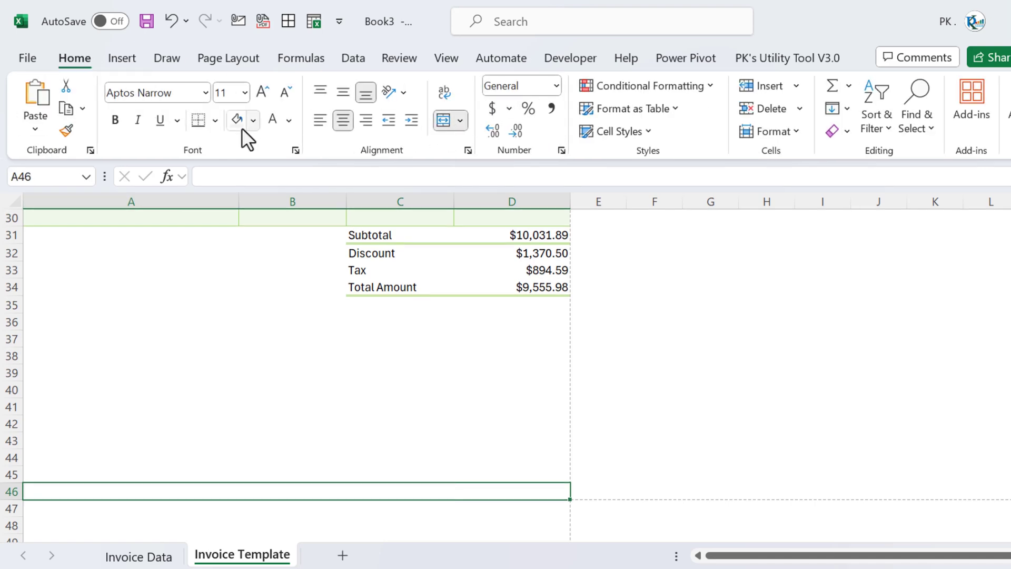
{"action": "left_click", "coordinate": [252, 120]}
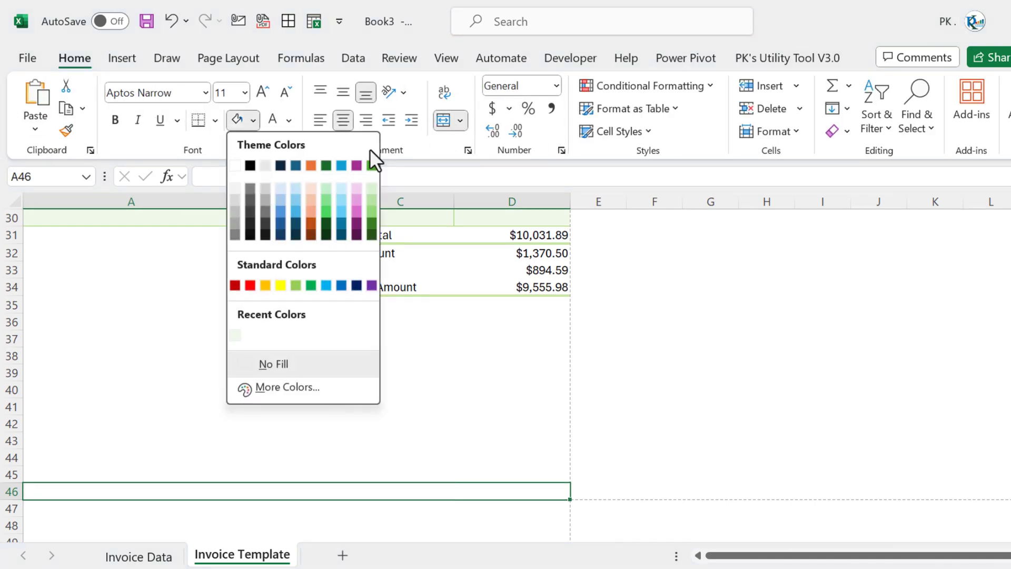
{"action": "left_click", "coordinate": [234, 187]}
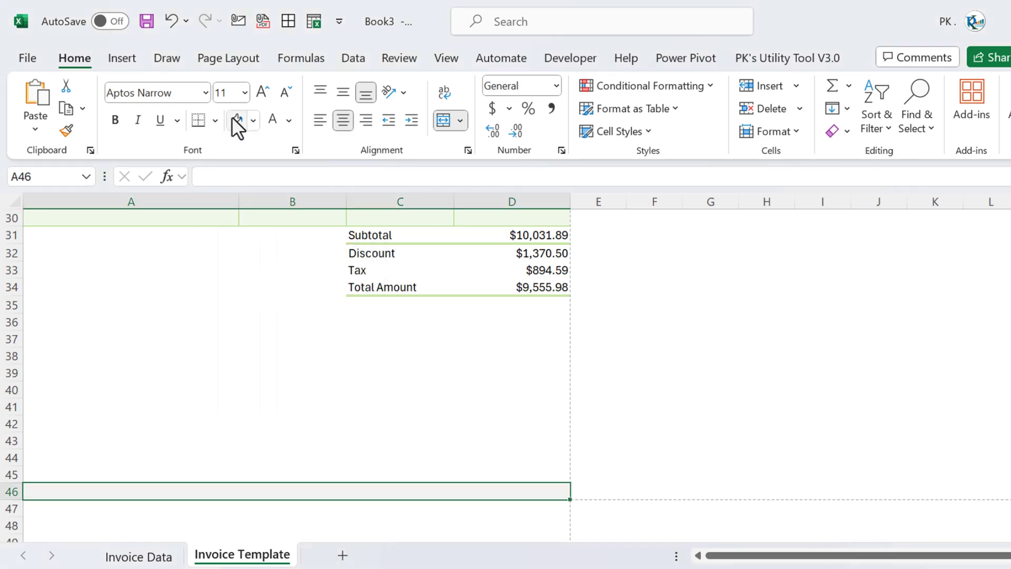
Make the merged footer cell A46 bold at font size 14 and enter Thank You! in it.
{"action": "left_click", "coordinate": [116, 119]}
{"action": "left_click", "coordinate": [263, 93]}
{"action": "left_click", "coordinate": [263, 93]}
{"action": "type", "text": "Thank You"}
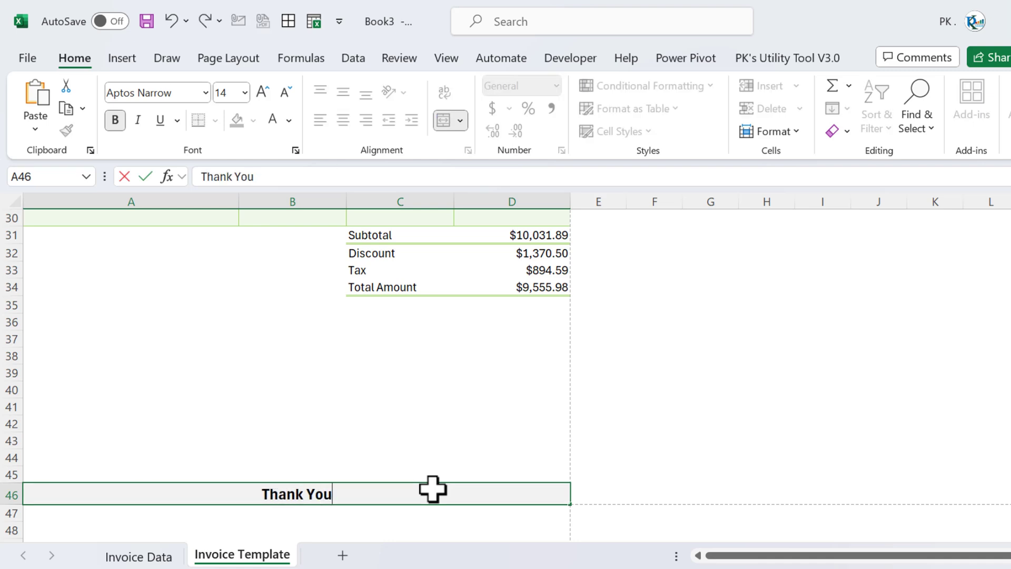
{"action": "type", "text": "!"}
{"action": "key", "text": "Up"}
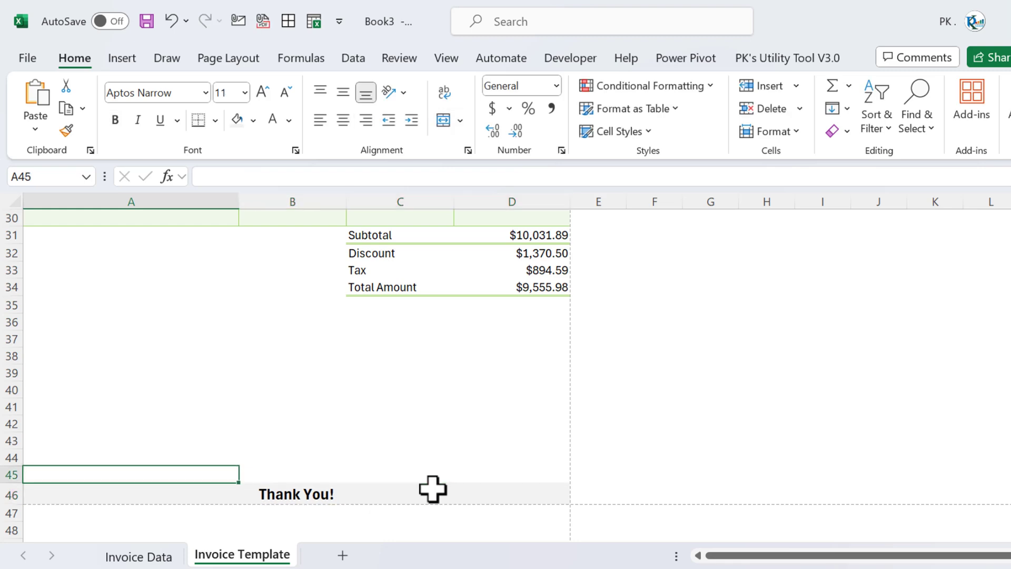
Select invoice number INV1001 in B10 and review the customer details, items and totals across the template.
{"action": "key", "text": "ctrl+Up"}
{"action": "key", "text": "ctrl+Up"}
{"action": "key", "text": "ctrl+Up"}
{"action": "key", "text": "ctrl+Up"}
{"action": "key", "text": "ctrl+Up"}
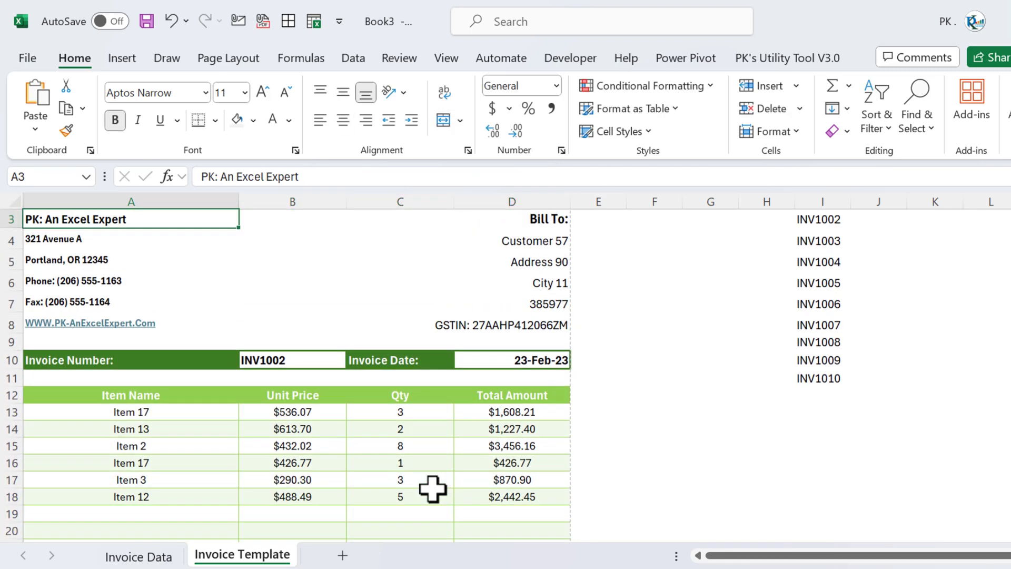
{"action": "left_click", "coordinate": [298, 361]}
{"action": "left_click", "coordinate": [353, 361]}
{"action": "left_click", "coordinate": [288, 392]}
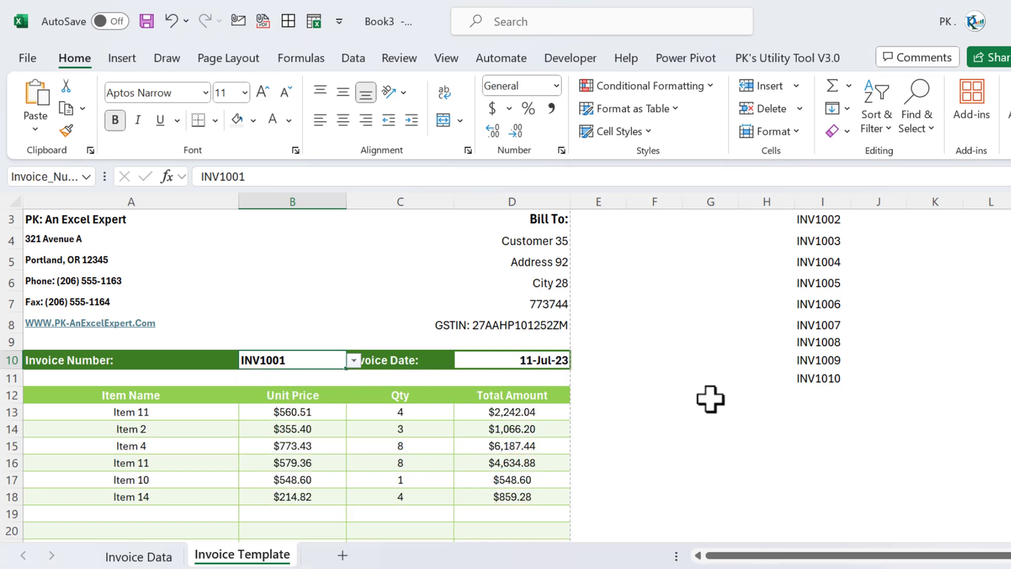
{"action": "scroll", "coordinate": [707, 394], "scroll_direction": "down", "scroll_amount": 7}
{"action": "scroll", "coordinate": [583, 415], "scroll_direction": "up", "scroll_amount": 6}
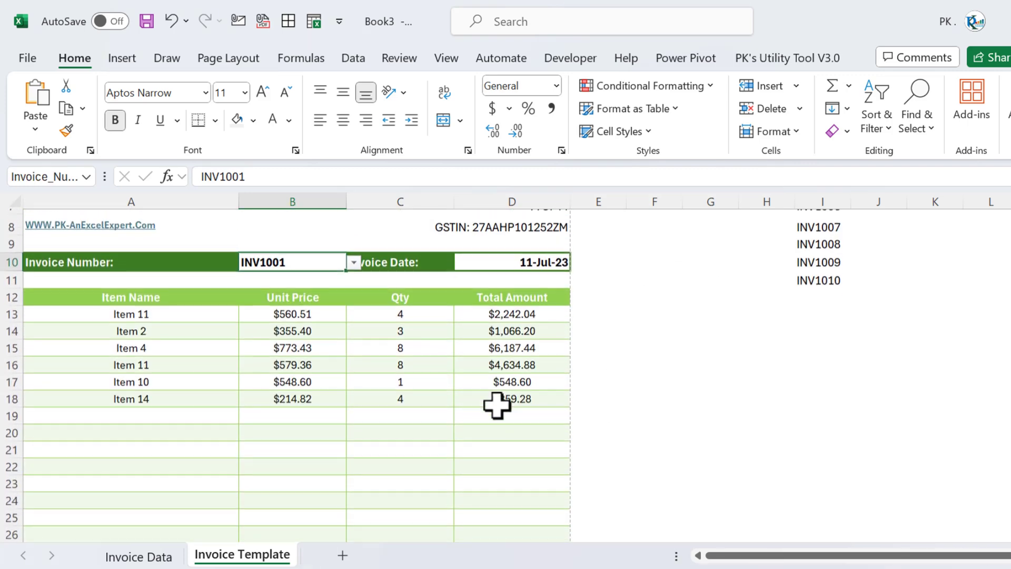
{"action": "scroll", "coordinate": [512, 407], "scroll_direction": "up", "scroll_amount": 3}
{"action": "left_click", "coordinate": [381, 286]}
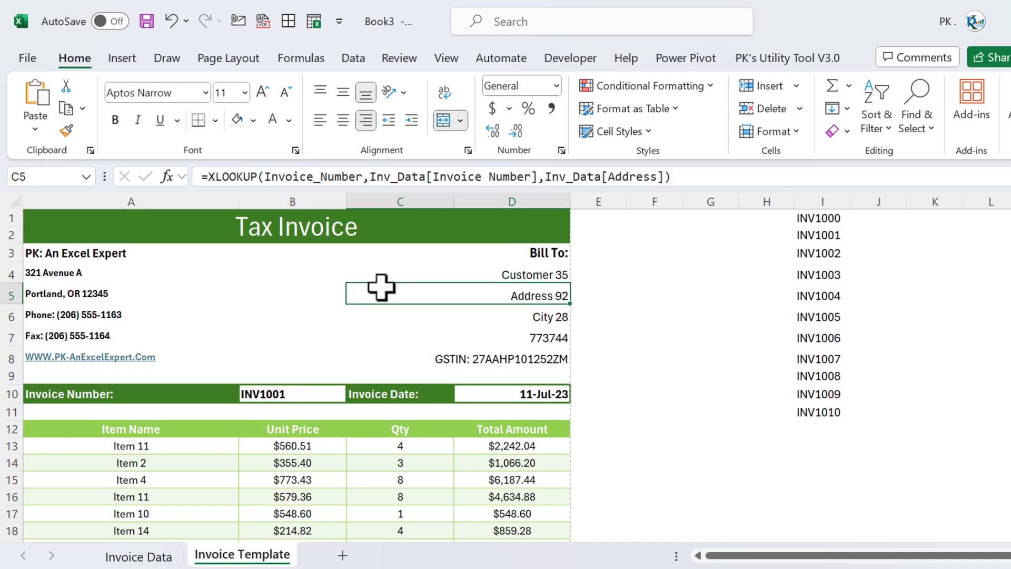
Preview both printed pages of the Invoice Template sheet, then return to the worksheet.
{"action": "key", "text": "ctrl+p"}
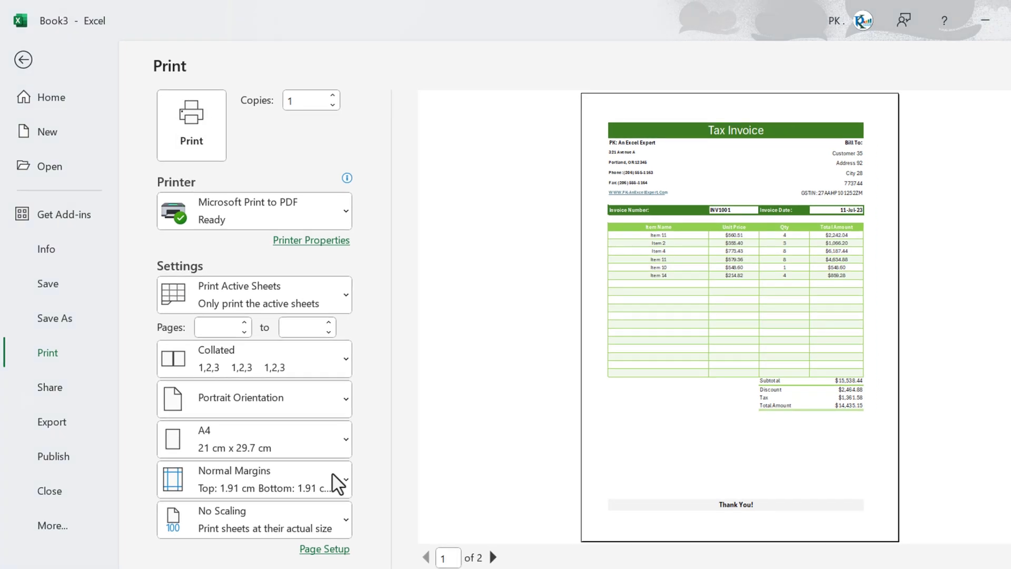
{"action": "left_click", "coordinate": [486, 550]}
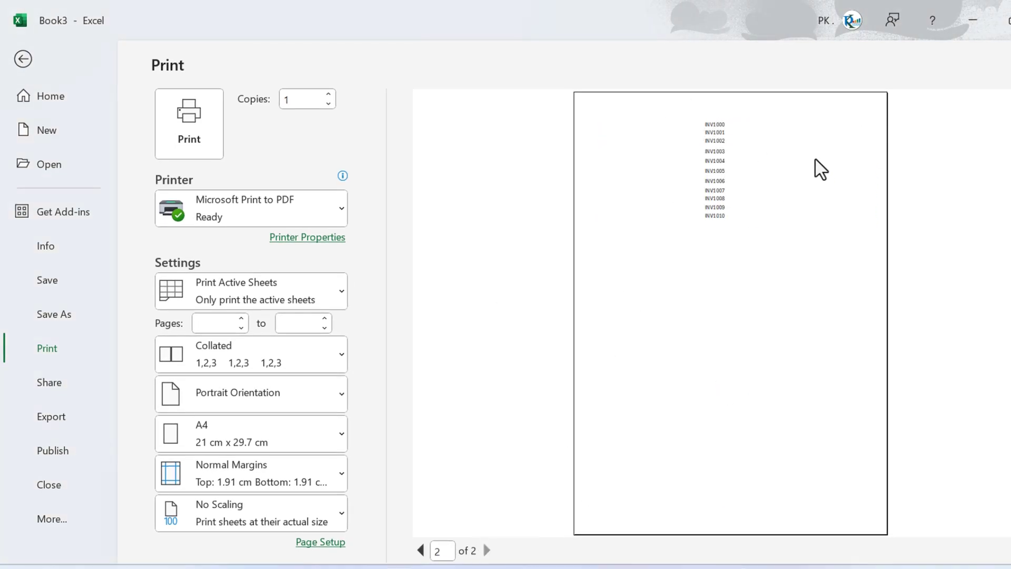
{"action": "key", "text": "Escape"}
{"action": "left_click", "coordinate": [632, 255]}
Set the invoice range A1:D46, from the Tax Invoice title through the Thank You! footer, as the print area.
{"action": "left_click", "coordinate": [463, 219]}
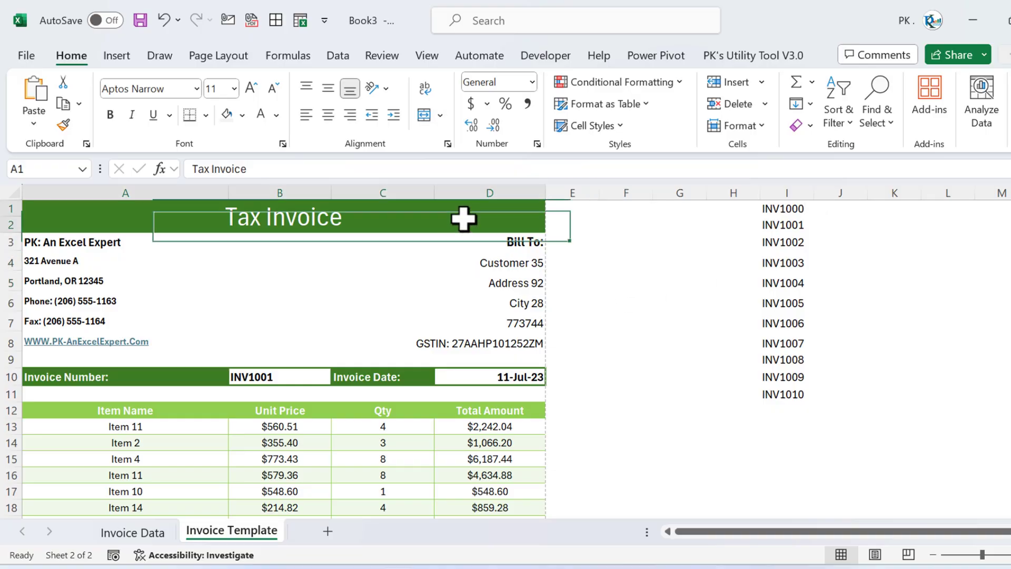
{"action": "key", "text": "shift+Down"}
{"action": "key", "text": "shift+Down"}
{"action": "key", "text": "shift+Down"}
{"action": "key", "text": "shift+Down"}
{"action": "key", "text": "shift+Down"}
{"action": "key", "text": "shift+Down"}
{"action": "key", "text": "shift+Down"}
{"action": "key", "text": "shift+Down"}
{"action": "key", "text": "shift+Down"}
{"action": "key", "text": "shift+Down"}
{"action": "key", "text": "shift+Down"}
{"action": "key", "text": "shift+Down"}
{"action": "key", "text": "shift+Down"}
{"action": "key", "text": "shift+Down"}
{"action": "key", "text": "shift+Down"}
{"action": "key", "text": "shift+Down"}
{"action": "key", "text": "shift+Down"}
{"action": "key", "text": "shift+Down"}
{"action": "key", "text": "shift+Down"}
{"action": "key", "text": "shift+Down"}
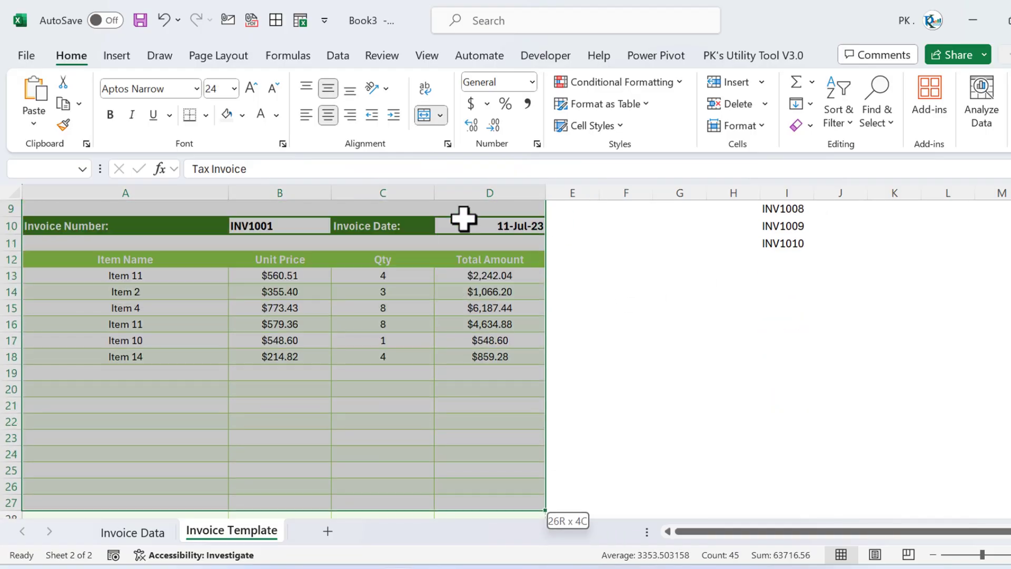
{"action": "key", "text": "shift+Down"}
{"action": "key", "text": "shift+Down"}
{"action": "key", "text": "shift+Down"}
{"action": "key", "text": "shift+Down"}
{"action": "key", "text": "shift+Down"}
{"action": "key", "text": "shift+Down"}
{"action": "key", "text": "shift+Down"}
{"action": "key", "text": "shift+Down"}
{"action": "key", "text": "shift+Down"}
{"action": "key", "text": "shift+Down"}
{"action": "key", "text": "shift+Down"}
{"action": "key", "text": "shift+Down"}
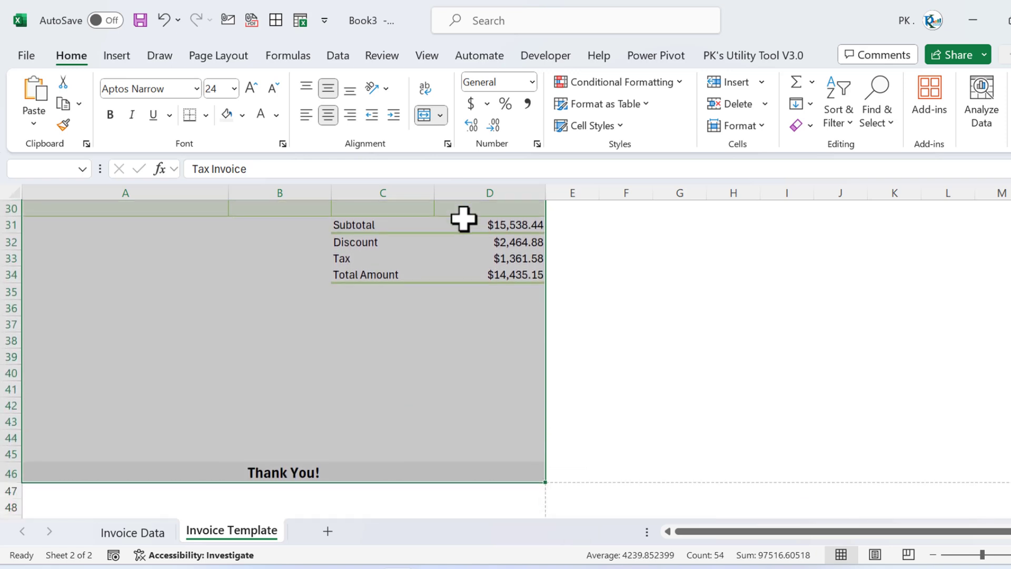
{"action": "left_click", "coordinate": [219, 57]}
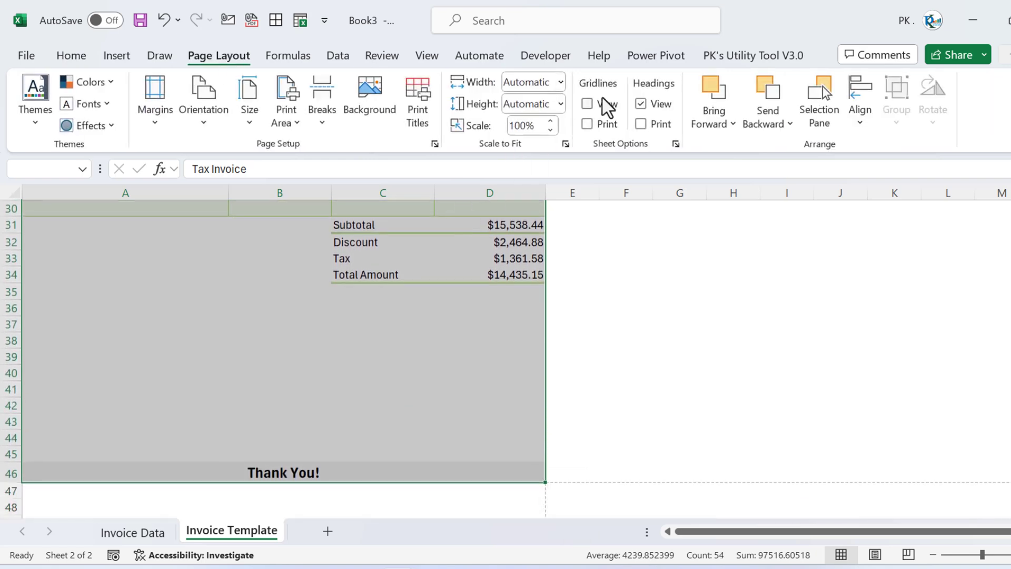
{"action": "left_click", "coordinate": [296, 120]}
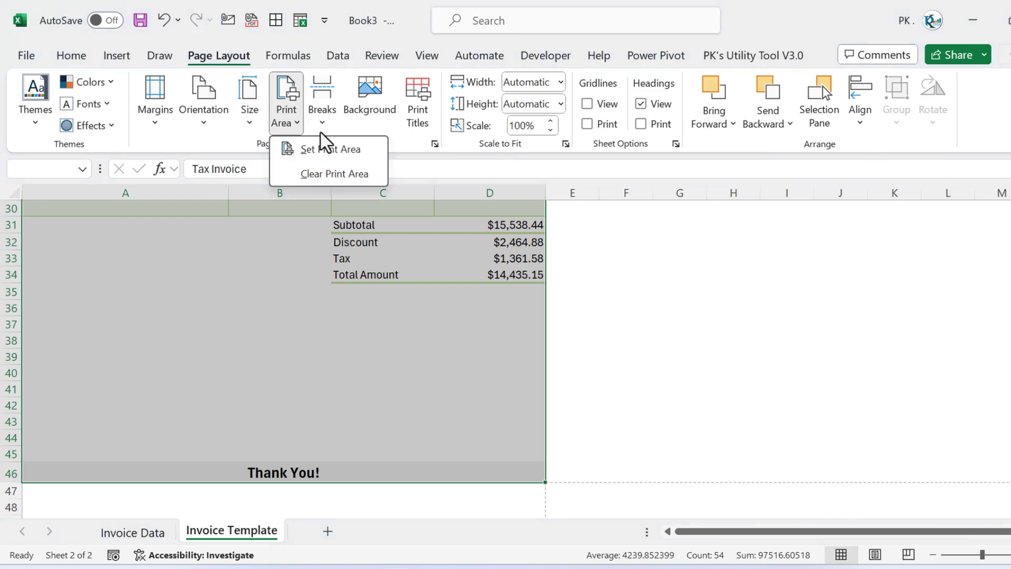
{"action": "left_click", "coordinate": [348, 157]}
{"action": "scroll", "coordinate": [428, 246], "scroll_direction": "up", "scroll_amount": 2}
{"action": "left_click", "coordinate": [442, 247]}
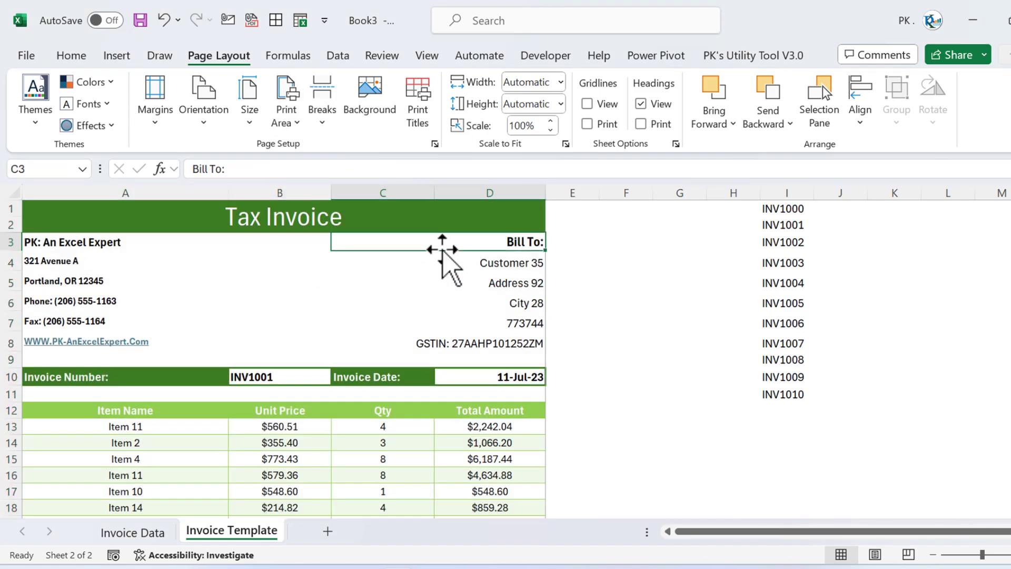
Check the print preview of the invoice with its new print area and return to the sheet.
{"action": "key", "text": "ctrl+p"}
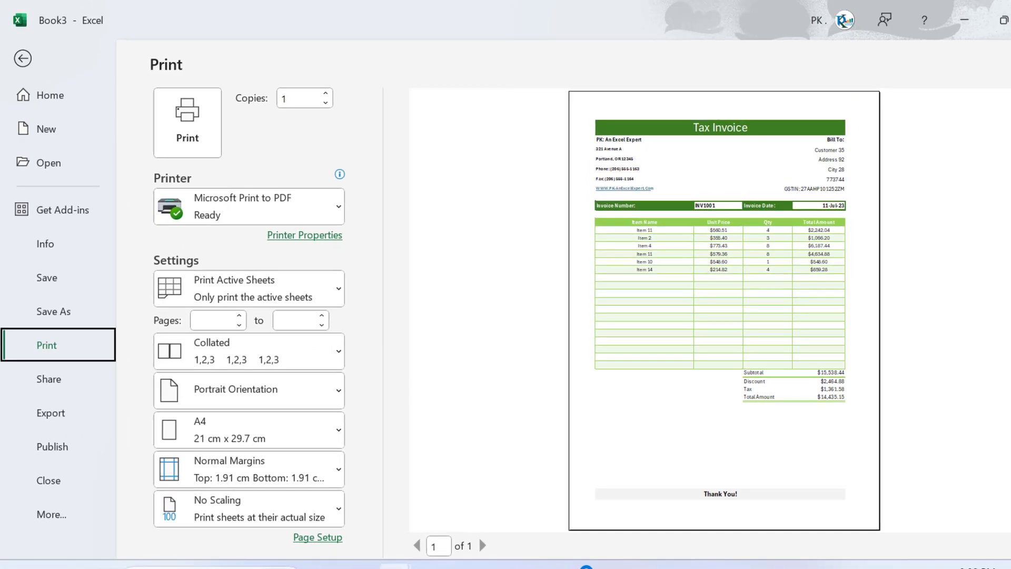
{"action": "key", "text": "Escape"}
{"action": "left_click", "coordinate": [519, 262]}
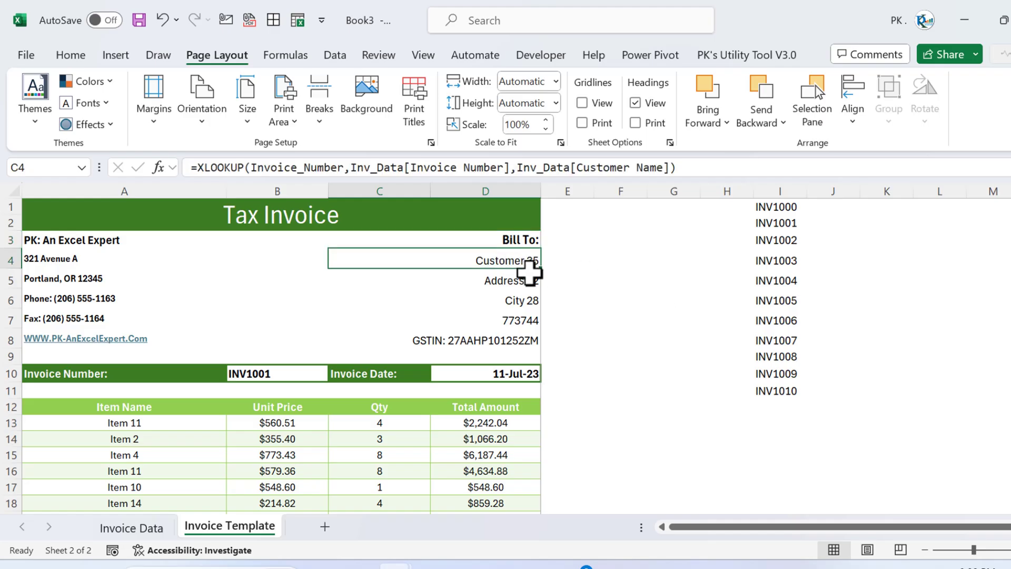